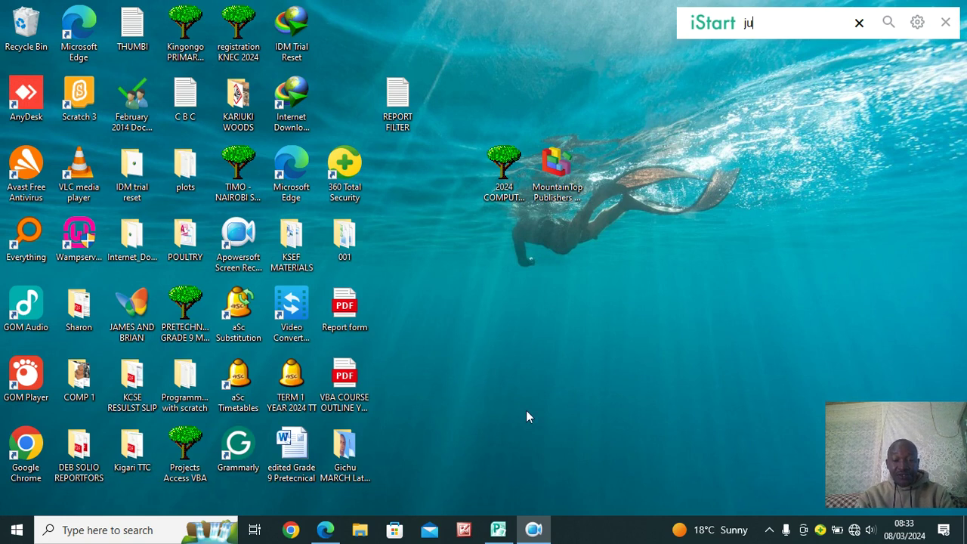
Create a new folder on the desktop named "Visual Basic For application VBA".
right_click(460, 300)
mouse_move(576, 455)
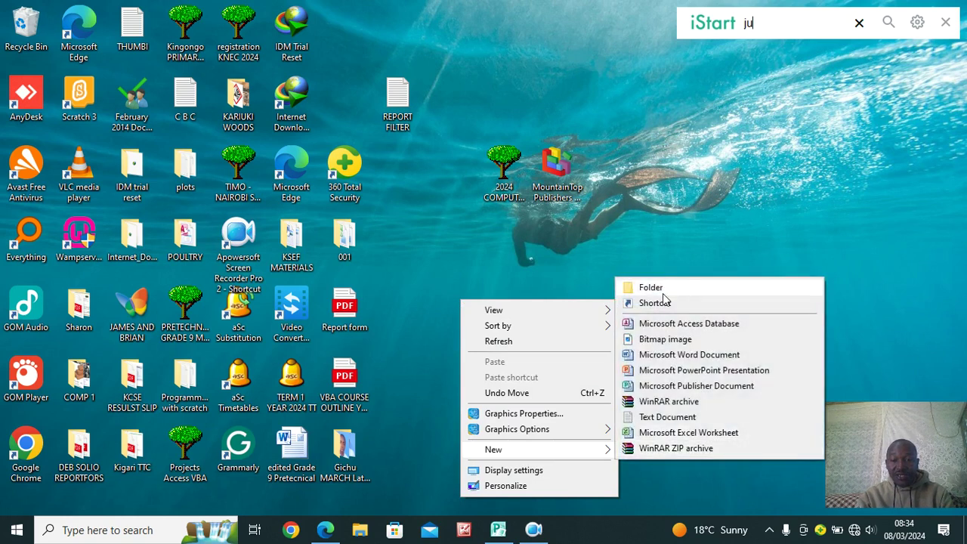
click(663, 289)
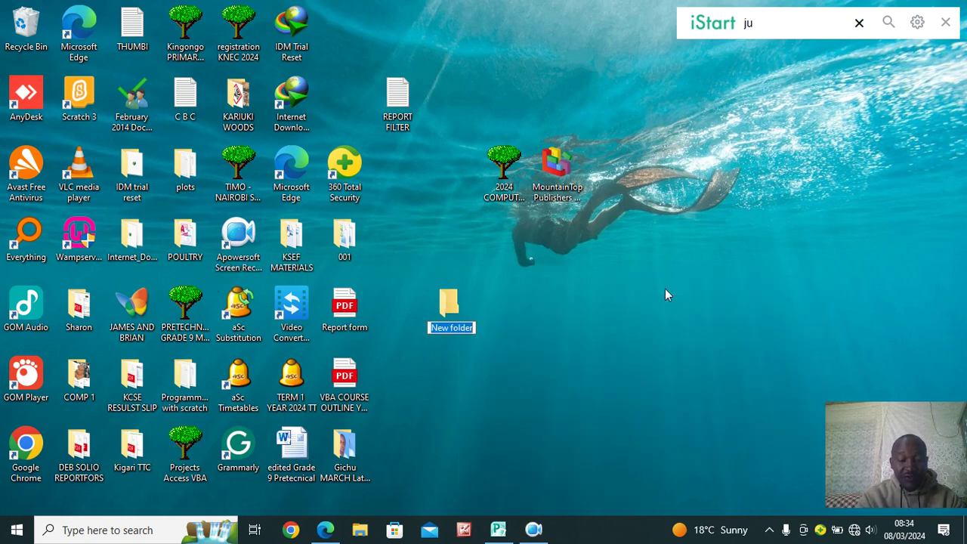
text(Visual Basic For application)
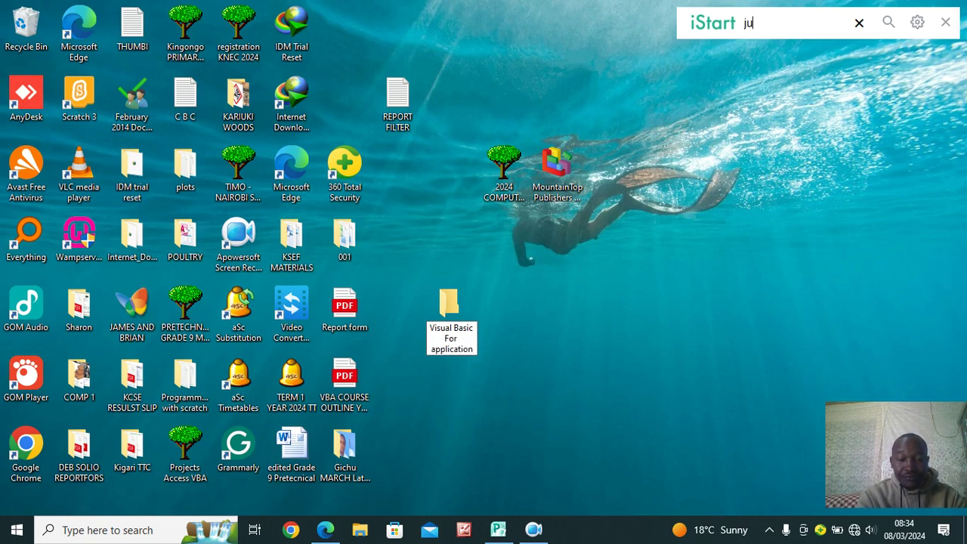
text( C)
key(BackSpace)
text(VBA)
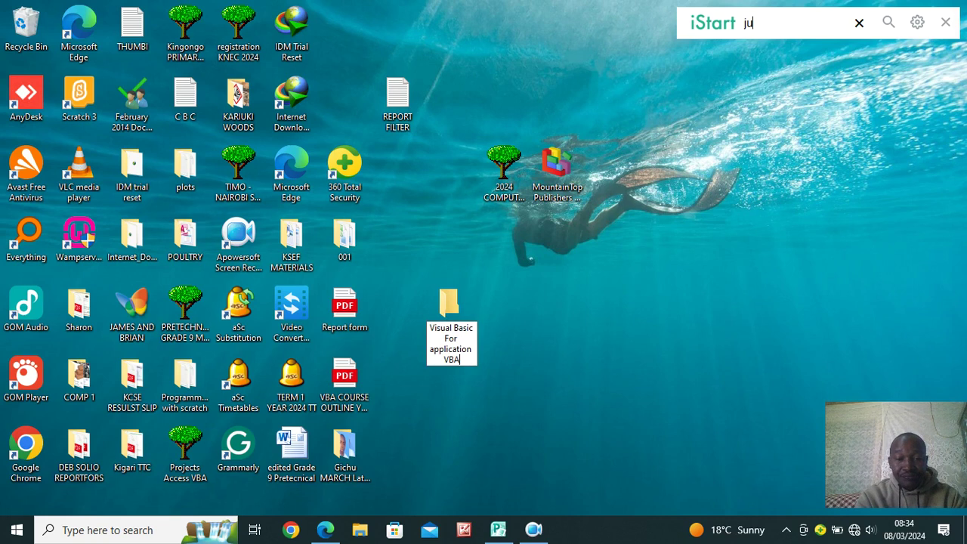
key(Return)
Inside the Visual Basic For application VBA folder, create a Microsoft Access database named "Visual Basic For Application Tutorial".
double_click(449, 304)
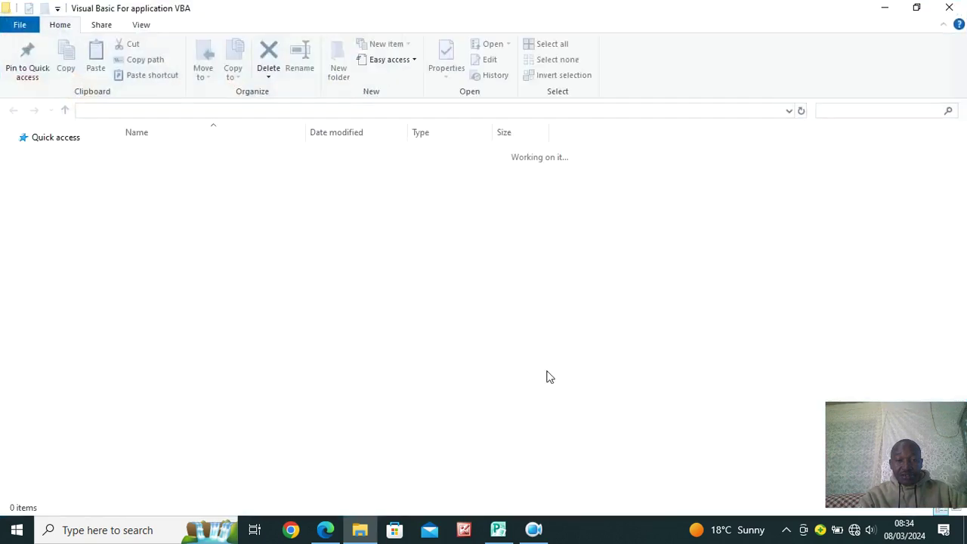
right_click(235, 209)
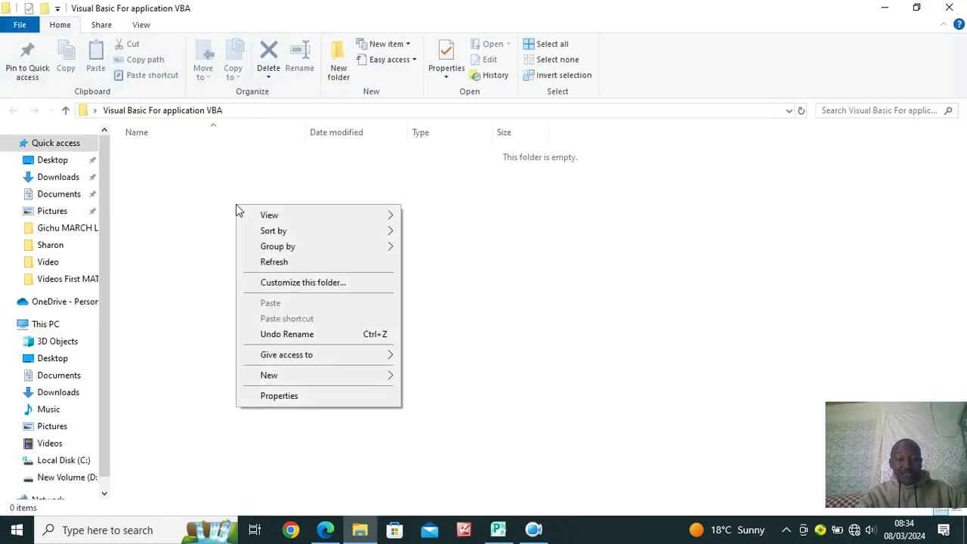
mouse_move(341, 375)
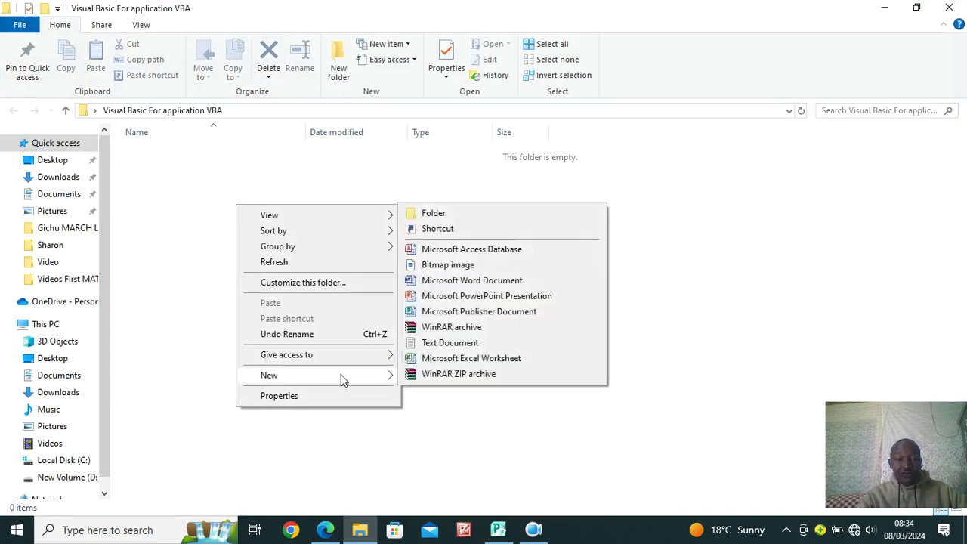
click(469, 252)
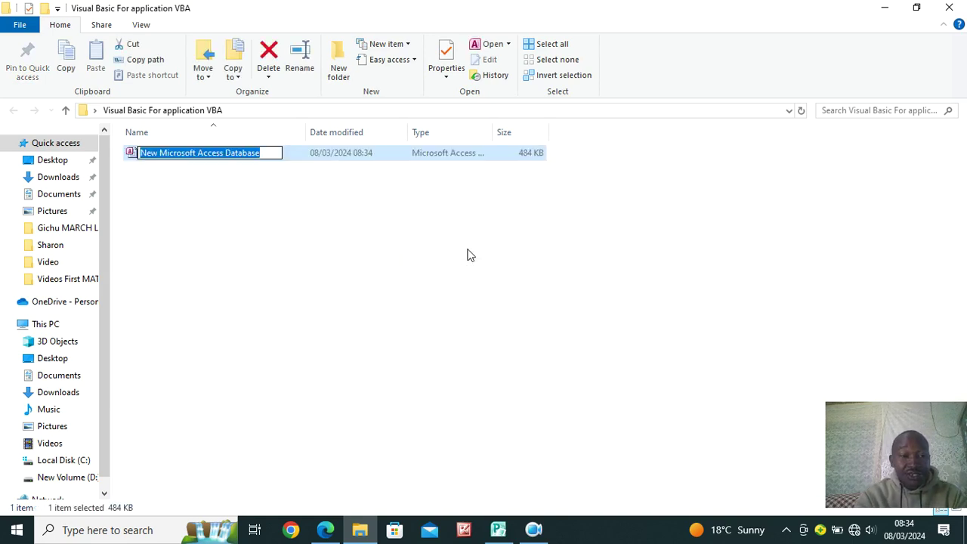
text(VIs)
key(BackSpace)
key(BackSpace)
text(isual)
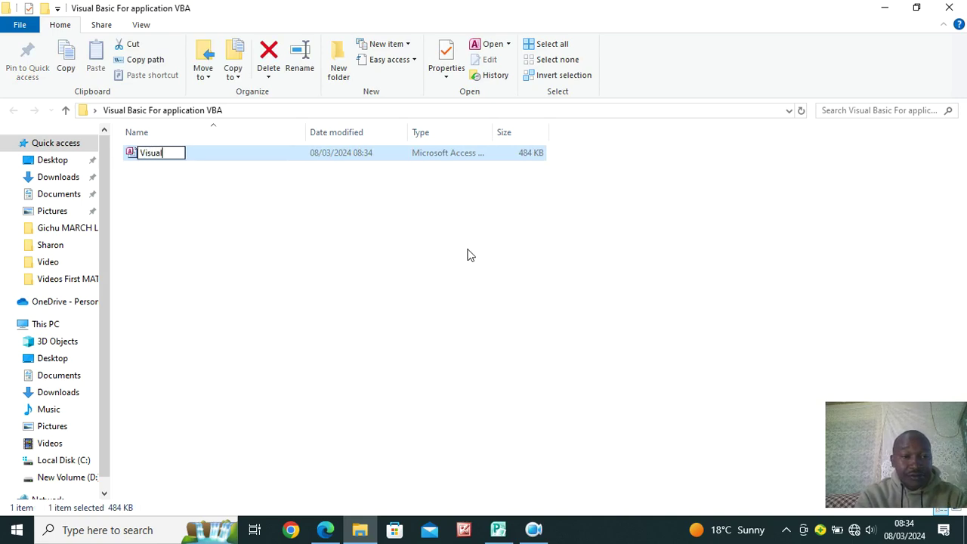
text( Bas)
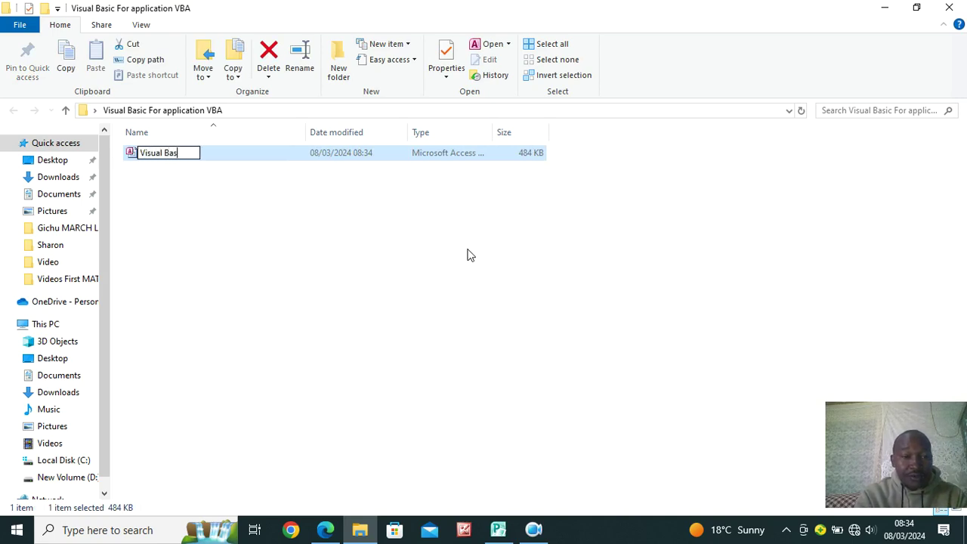
text(ic For )
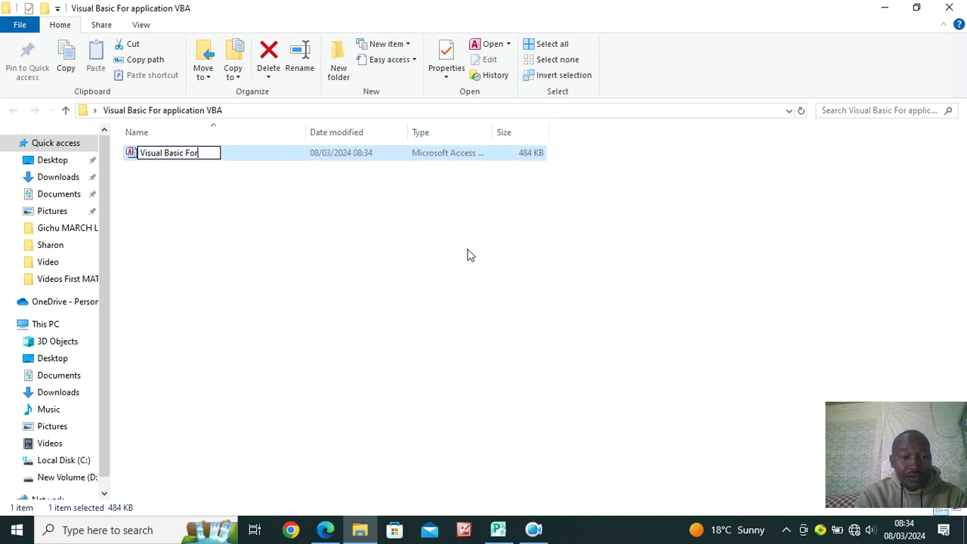
text(Applica)
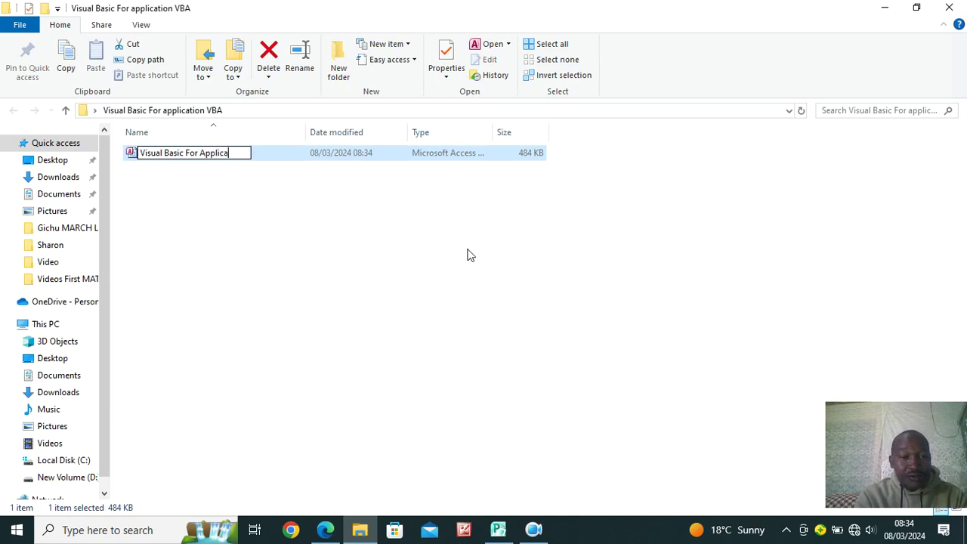
text(tion Tuto)
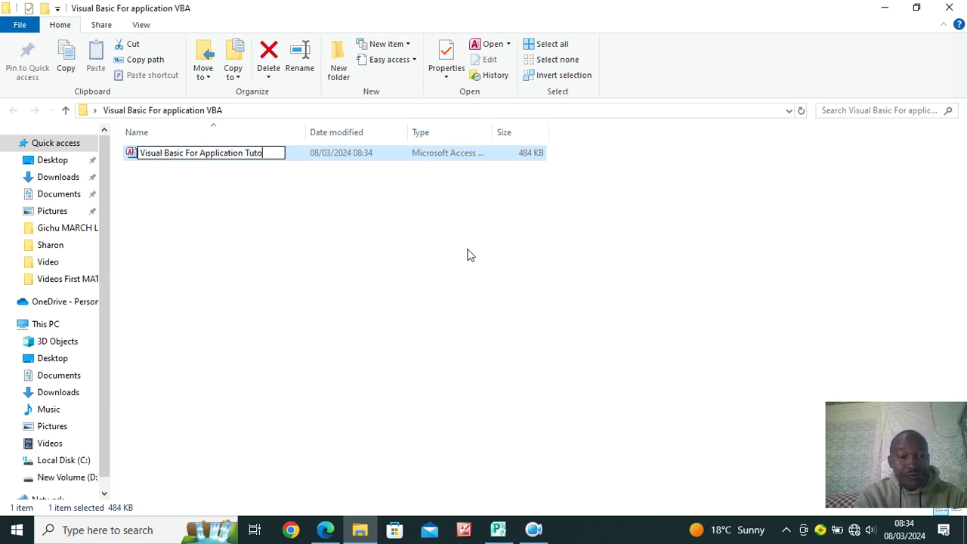
text(rial)
key(Return)
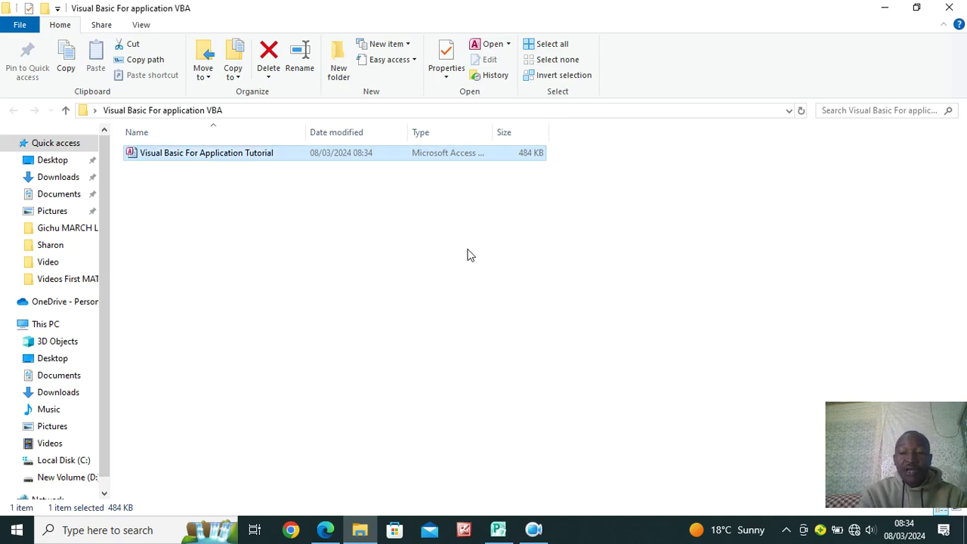
Open the Visual Basic For Application Tutorial database in Microsoft Access.
key(Return)
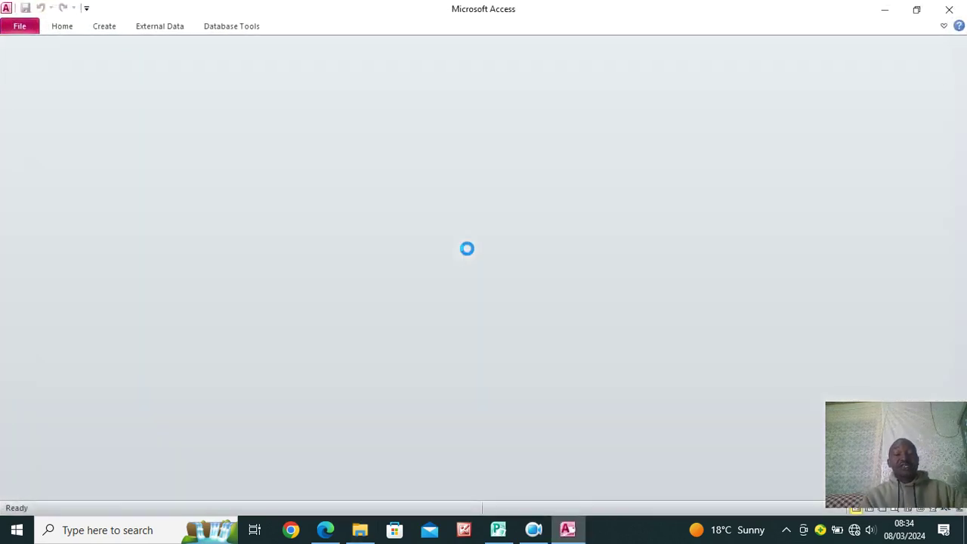
click(949, 9)
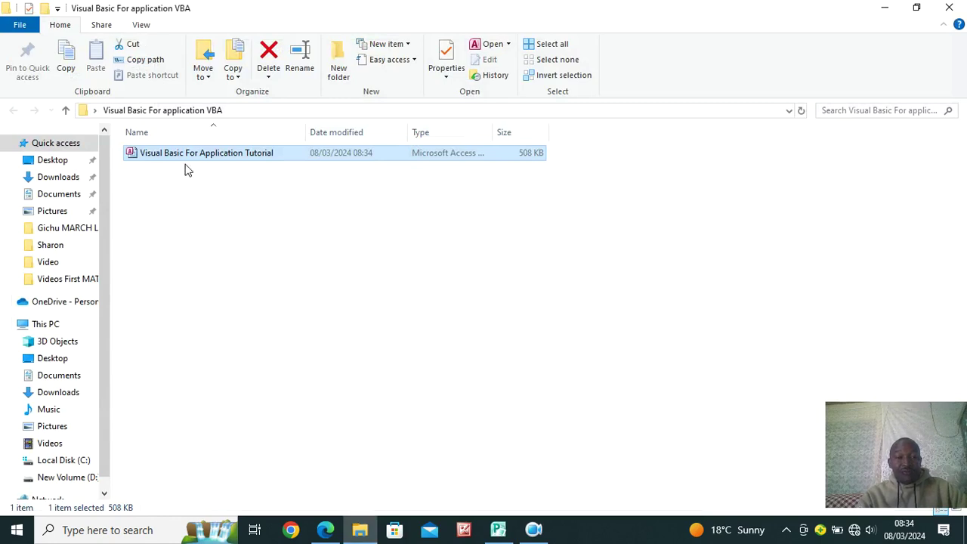
double_click(163, 155)
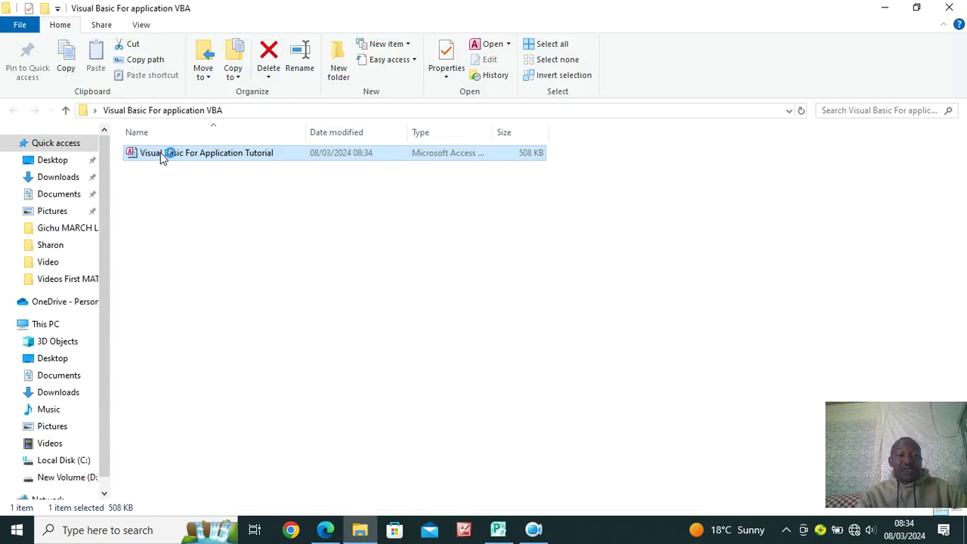
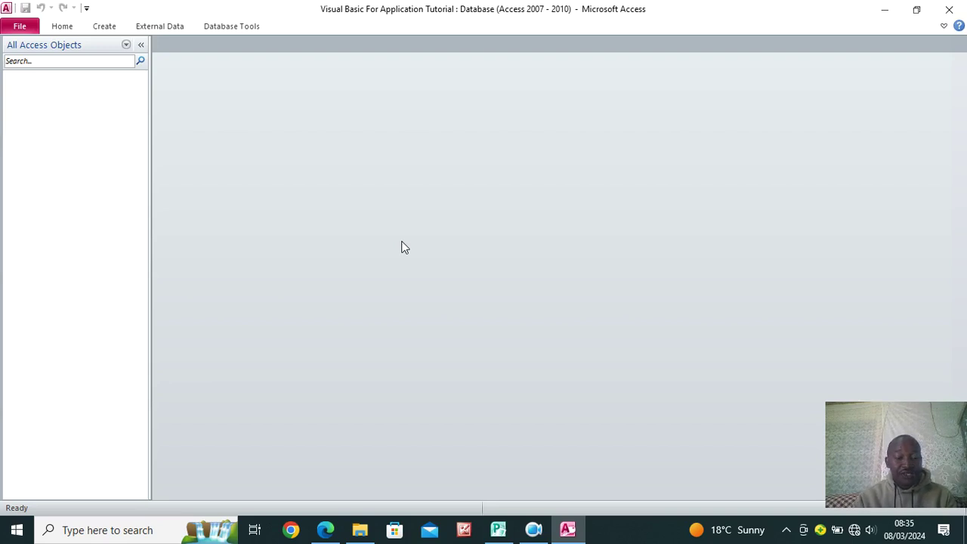
Create a new table in design view and name its first field AdmissionNumber.
click(106, 28)
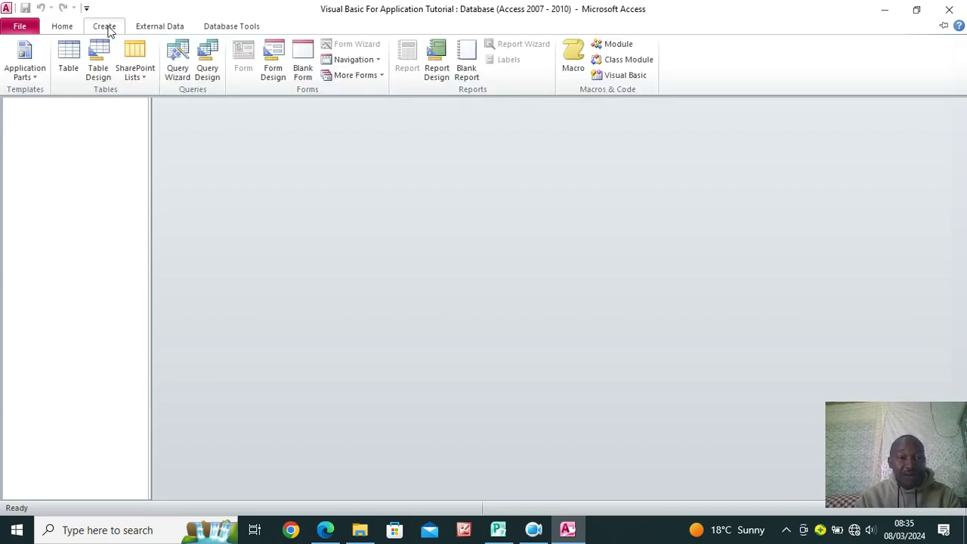
click(99, 79)
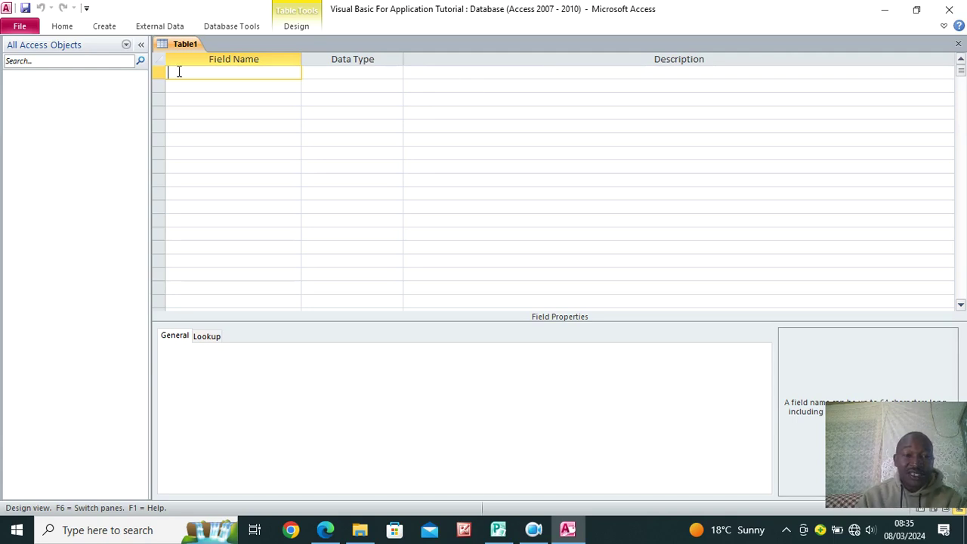
text(S)
key(BackSpace)
text(a)
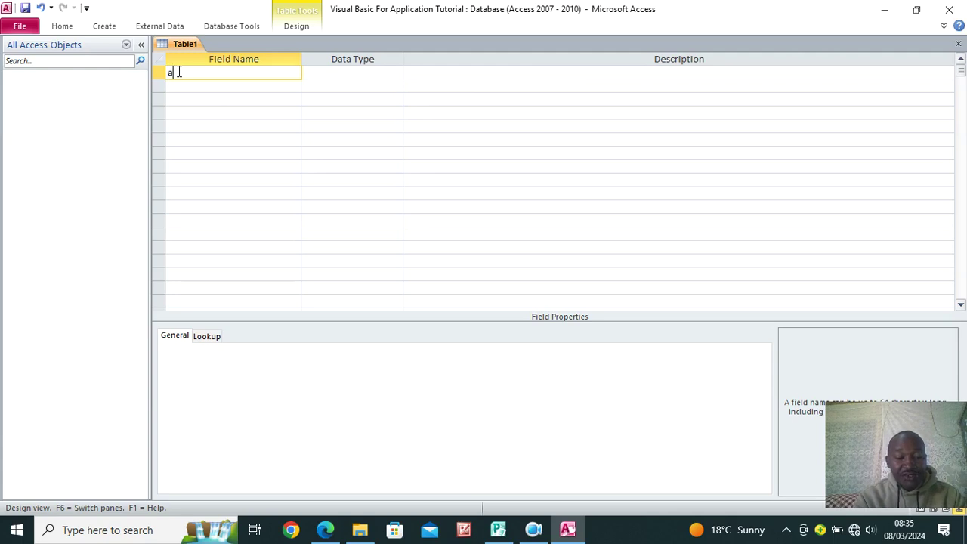
text(SD)
key(BackSpace)
key(BackSpace)
key(BackSpace)
text(a)
key(BackSpace)
text(Admission)
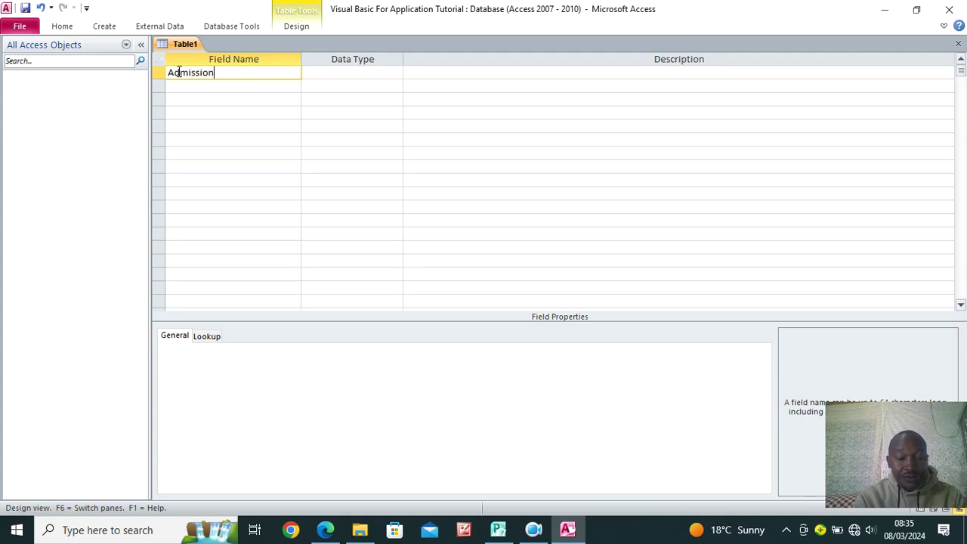
text(Number)
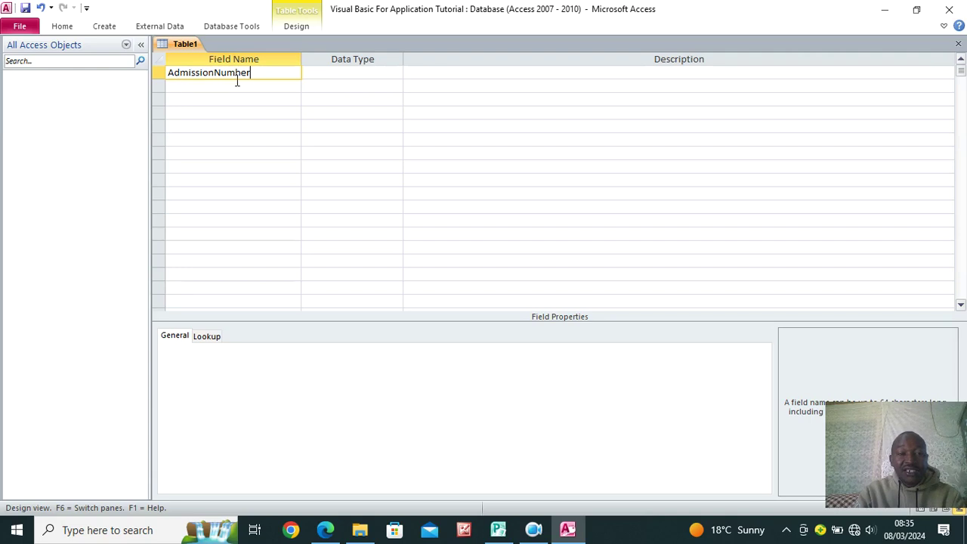
Give the AdmissionNumber field the Text data type and make it the primary key.
click(334, 72)
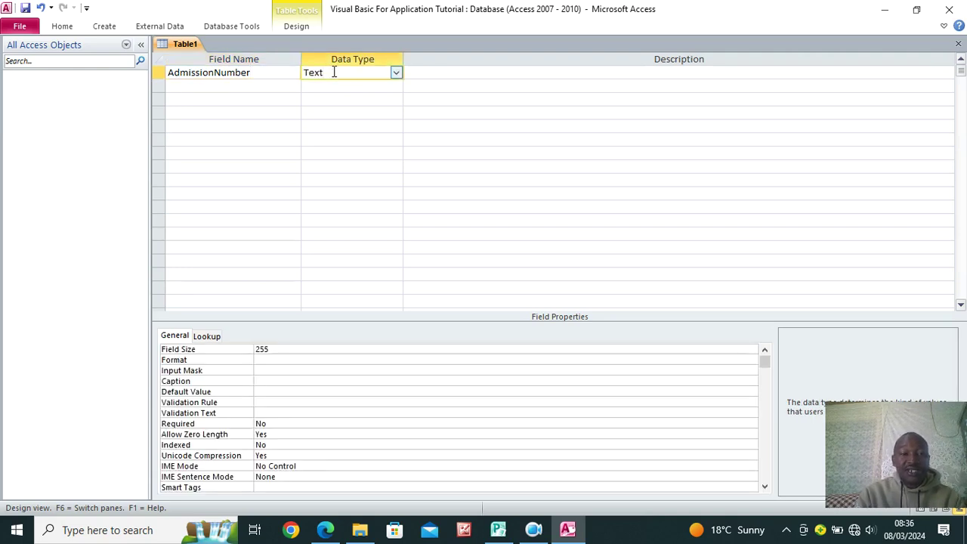
right_click(334, 71)
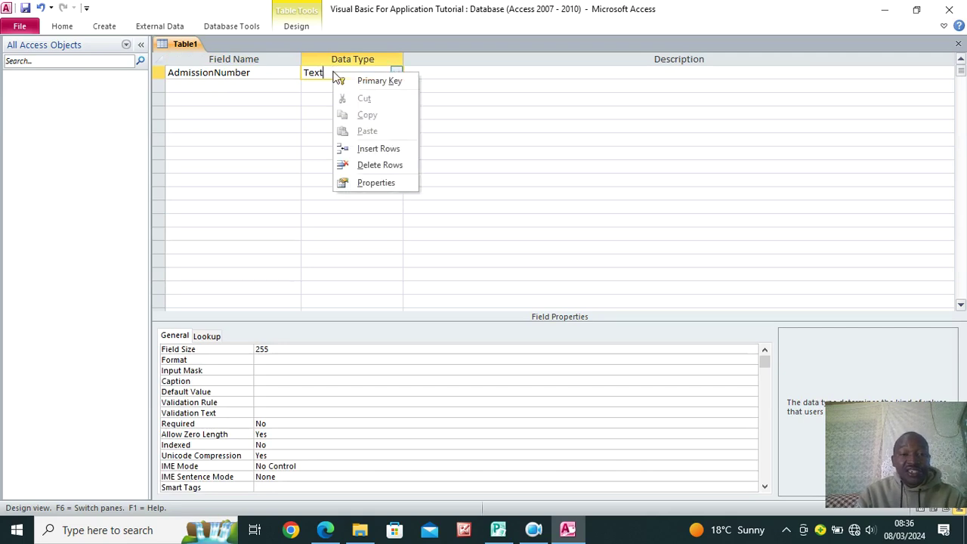
click(361, 81)
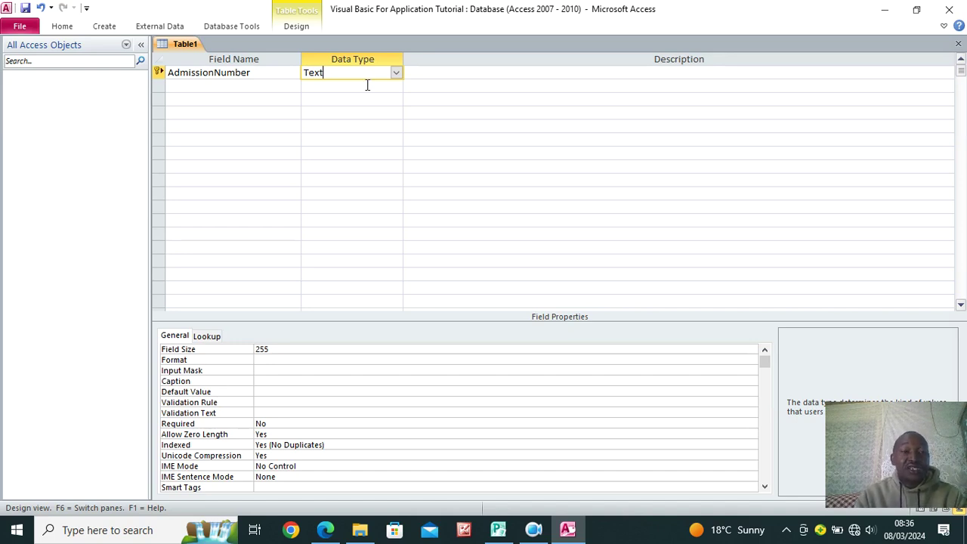
Add a second field named StudentName with the Text data type.
click(269, 88)
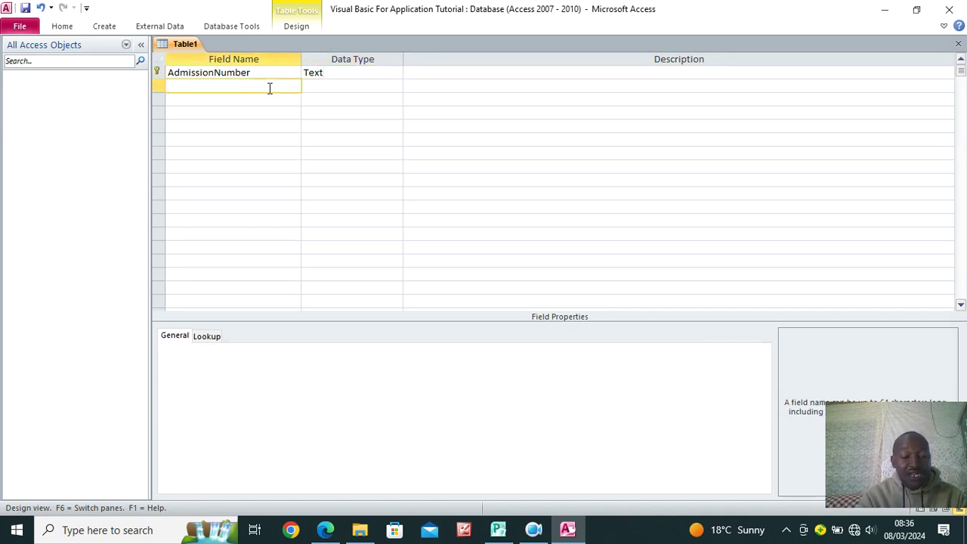
text(S)
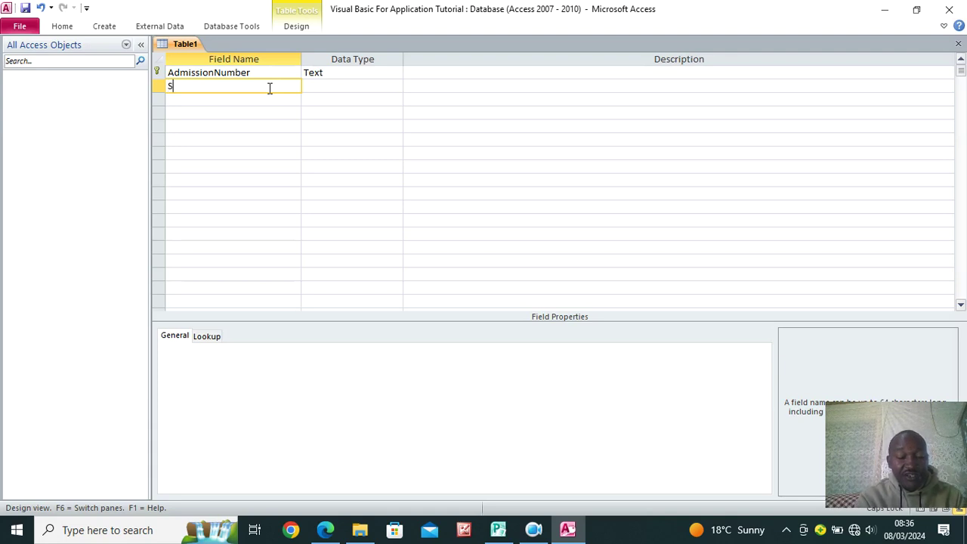
text(t)
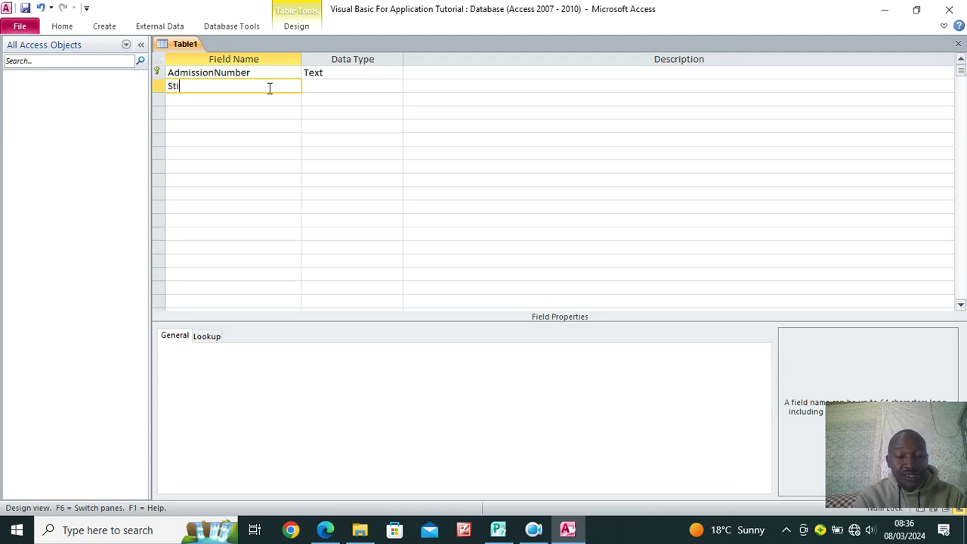
text(uden)
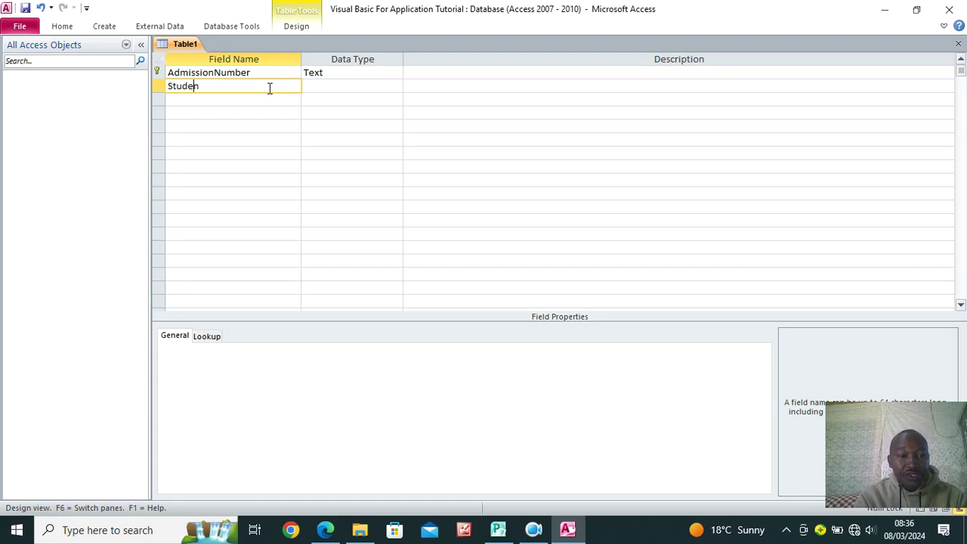
text(tName)
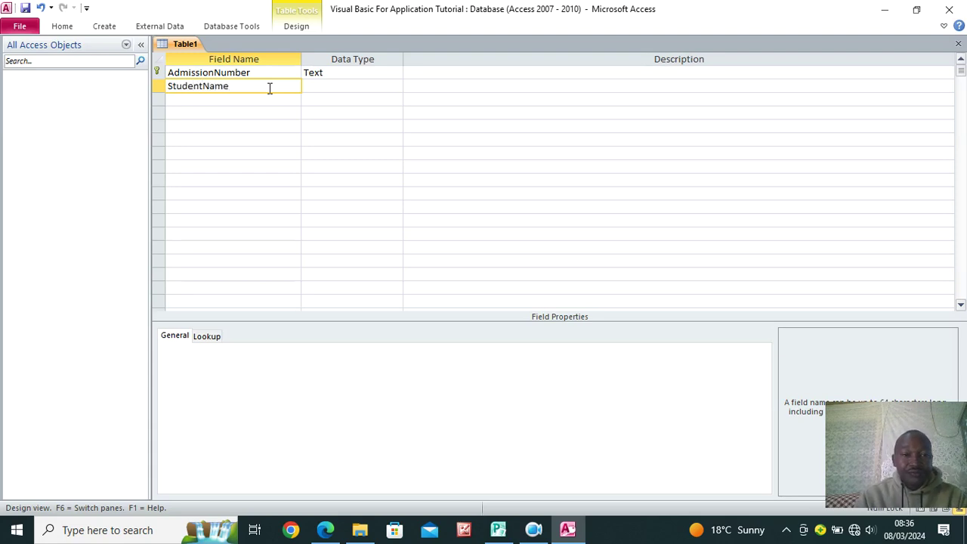
click(329, 89)
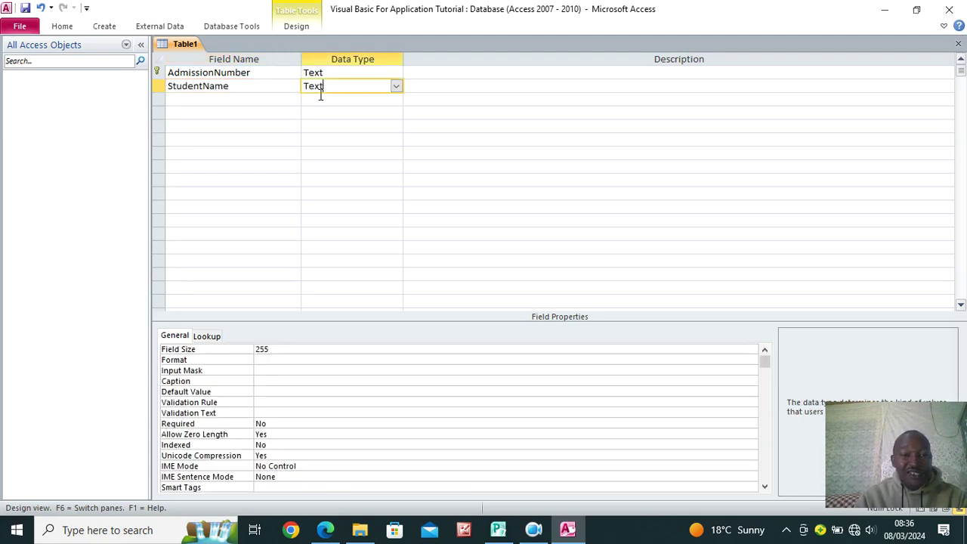
Add a third field named StudentClass with the Number data type.
click(205, 99)
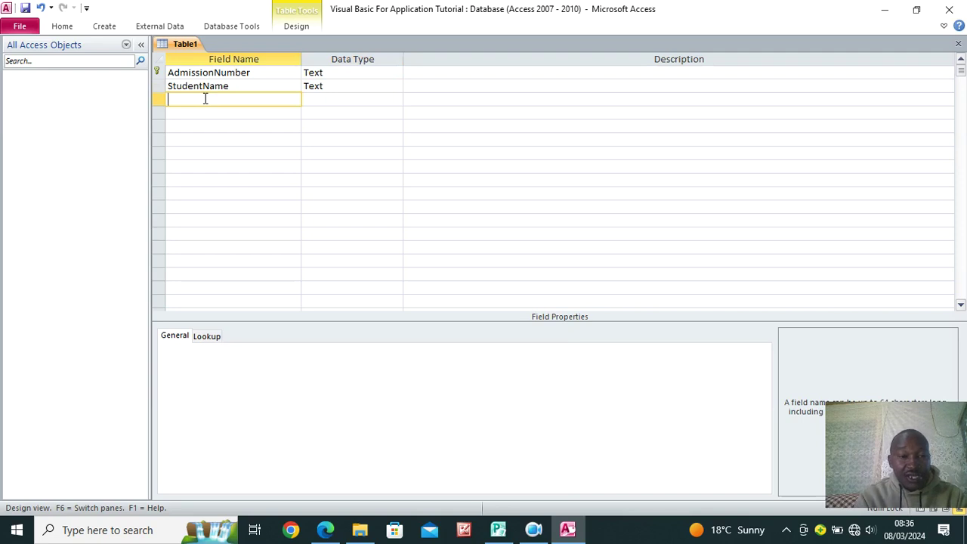
text(Student)
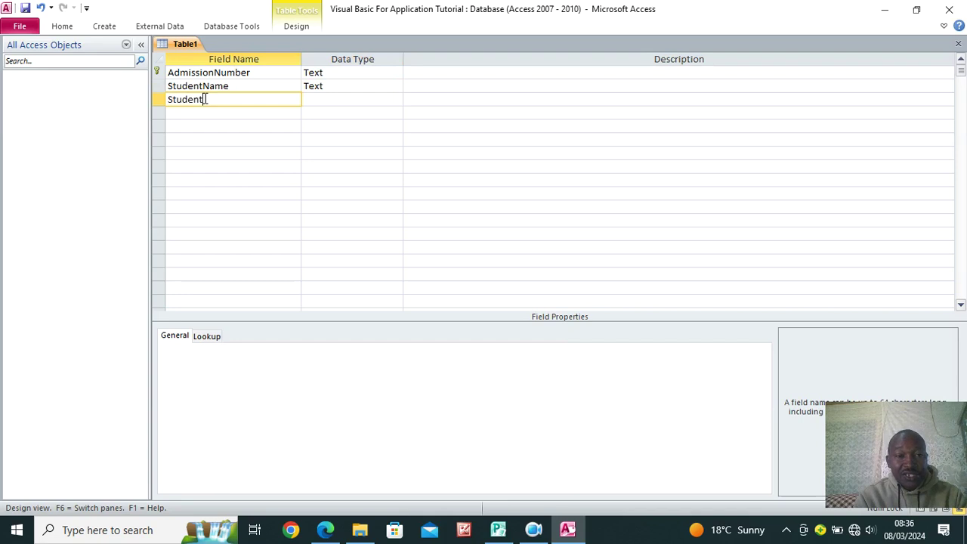
text(Class)
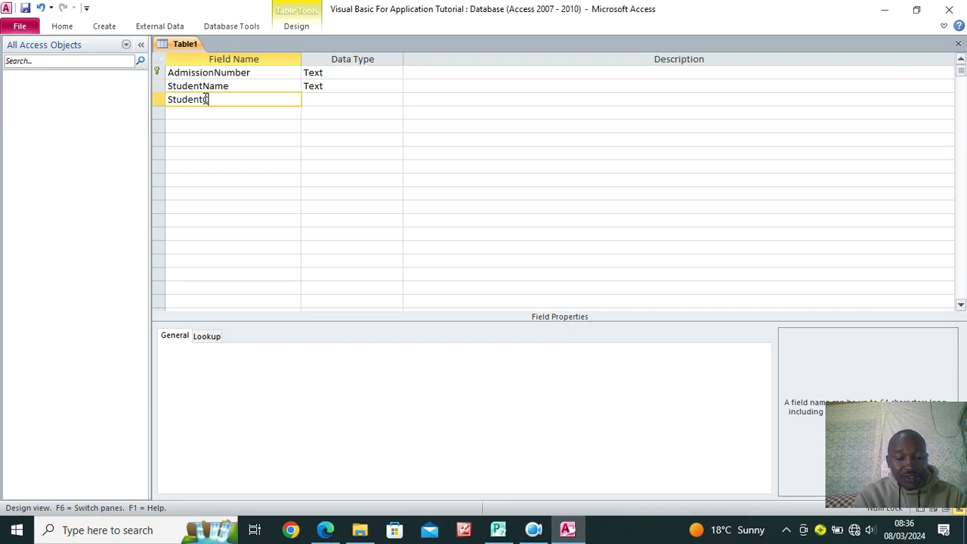
click(313, 100)
drag(350, 101, 244, 99)
click(396, 100)
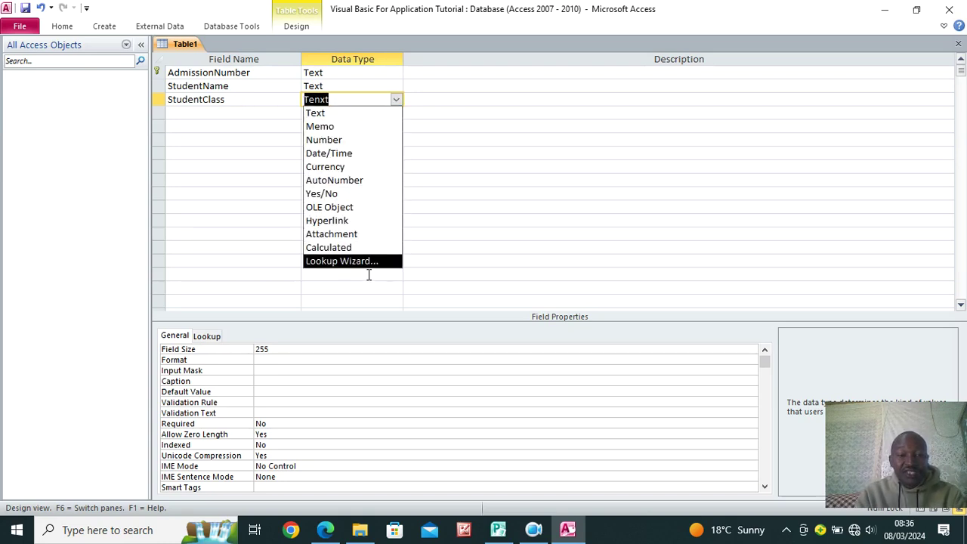
click(346, 142)
Add a fourth field named StudentStream with the Text data type.
click(209, 112)
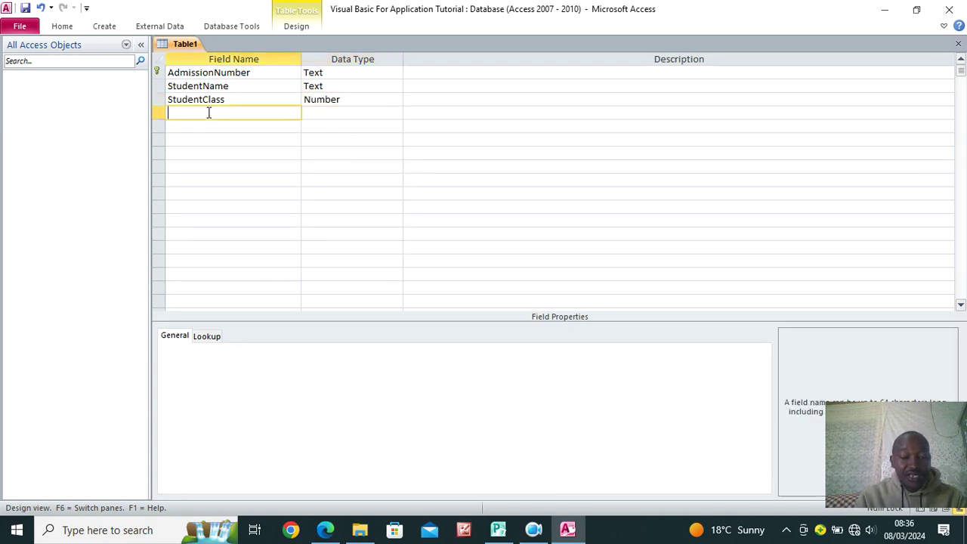
text(S)
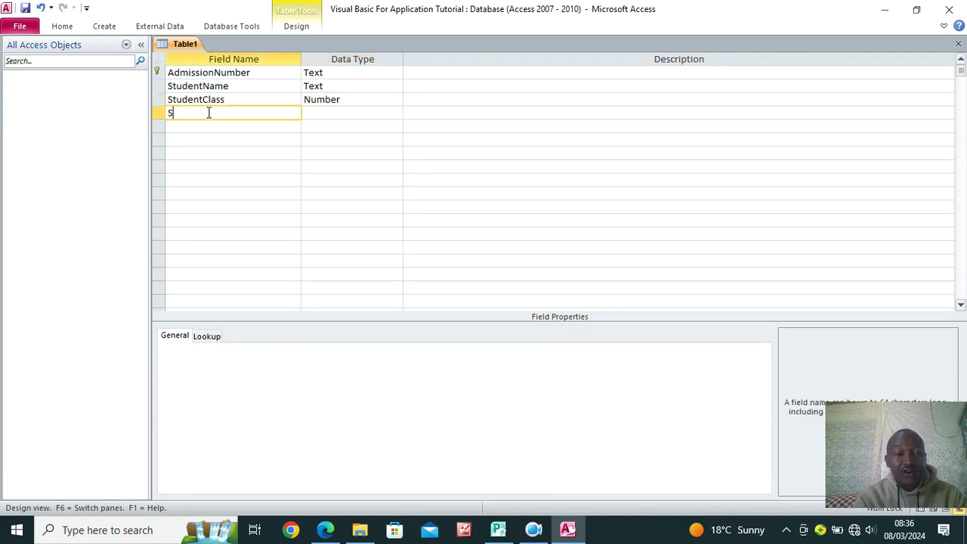
key(Caps_Lock)
text(TU)
key(BackSpace)
key(BackSpace)
key(Caps_Lock)
text(tudentStream)
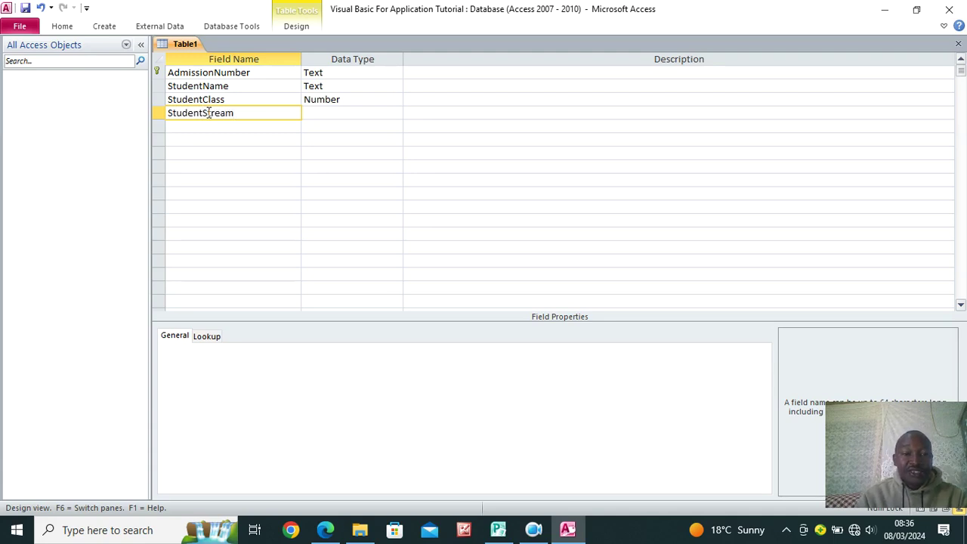
click(315, 115)
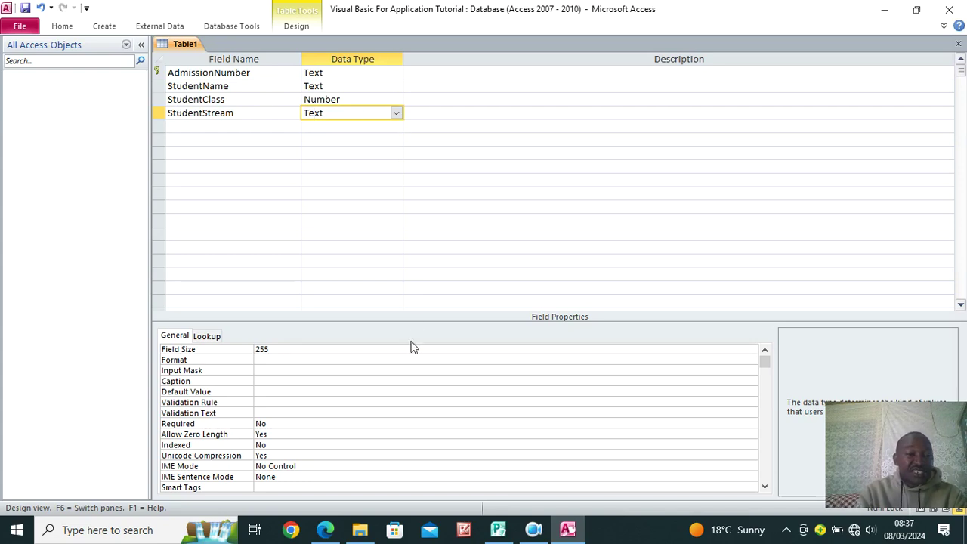
Add a fifth field named CurrentYear with the Number data type.
click(186, 128)
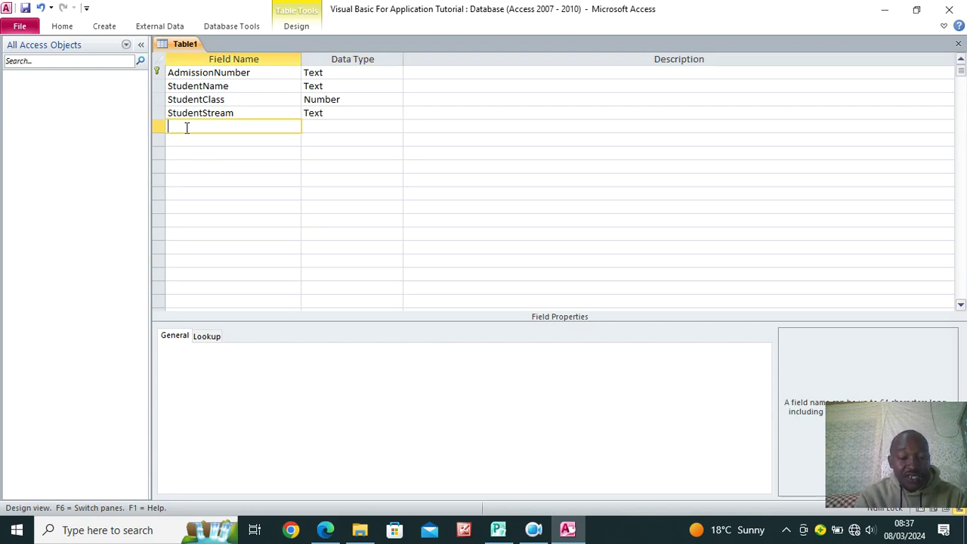
text(Curr)
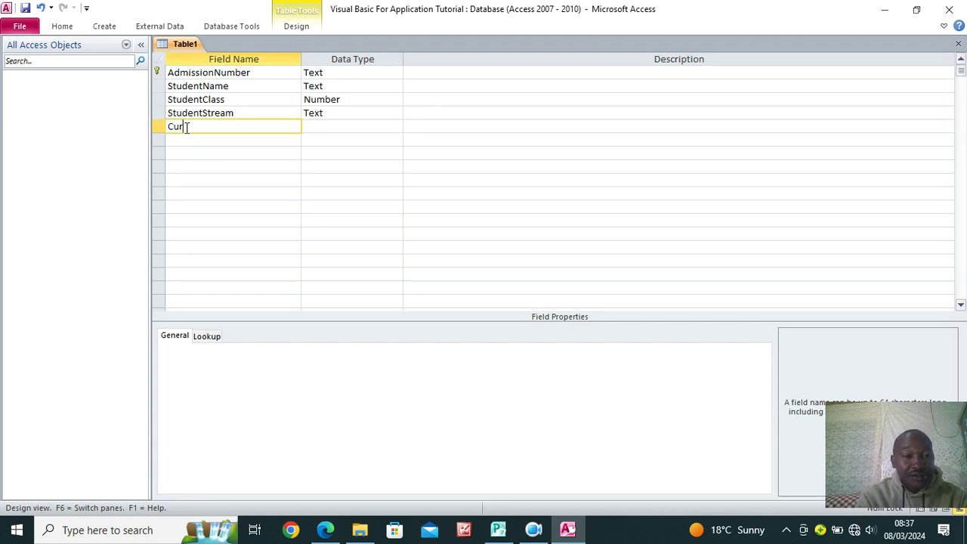
text(entYear)
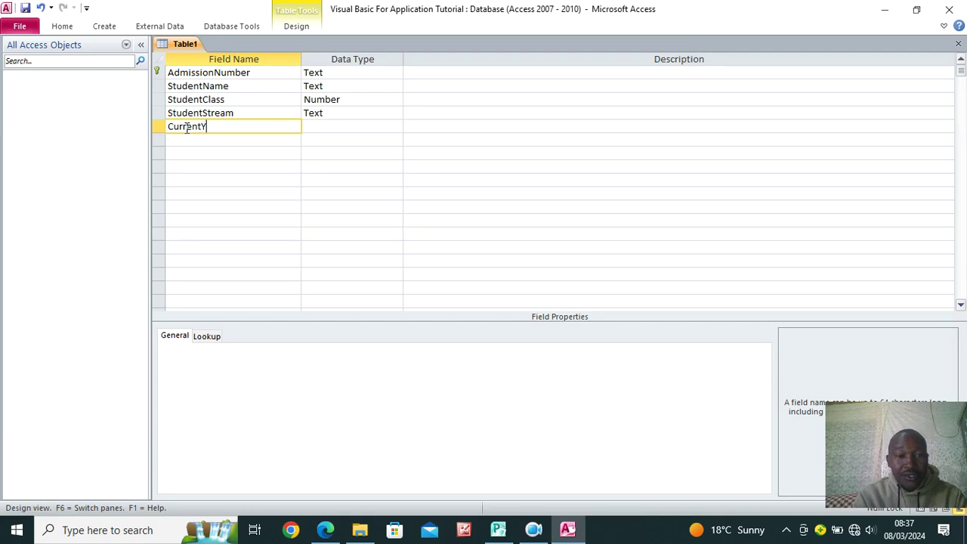
click(343, 128)
text(n)
double_click(342, 127)
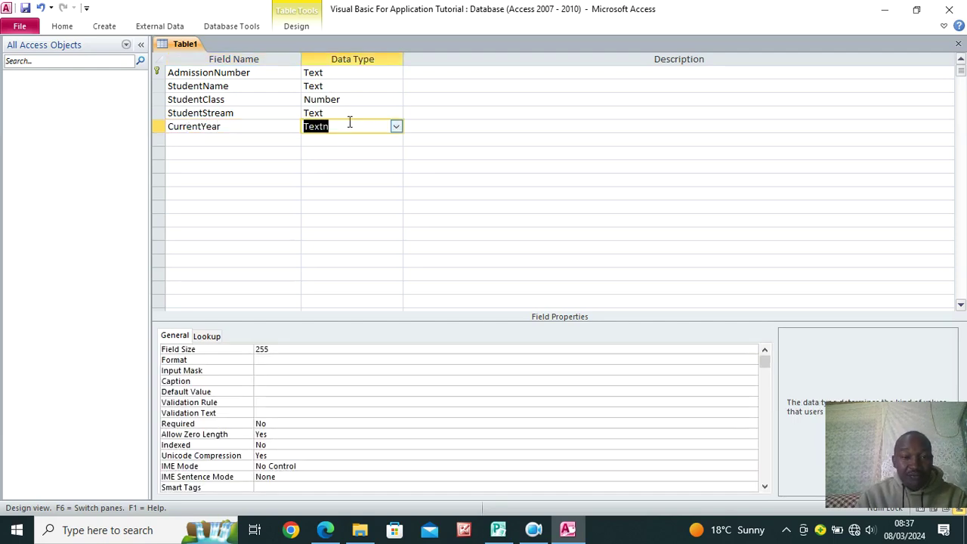
click(396, 127)
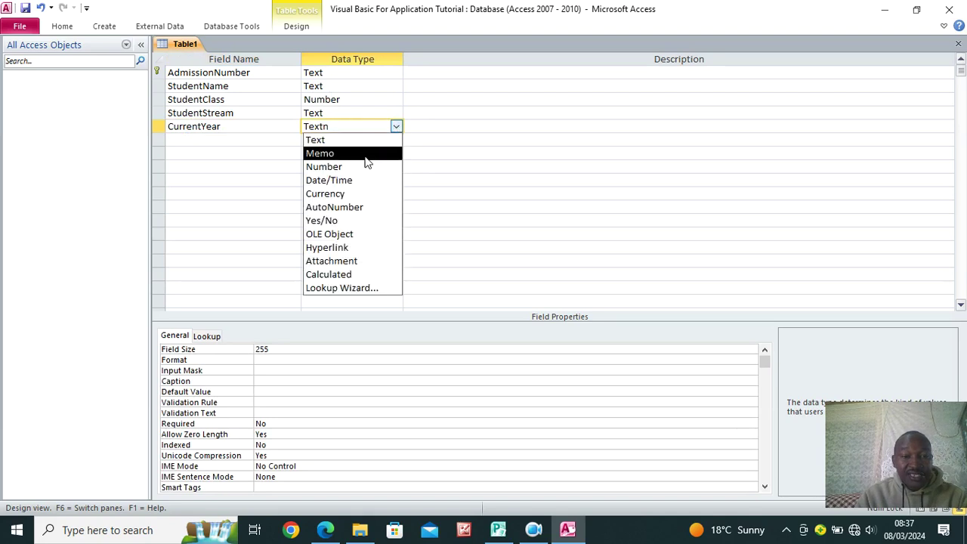
click(363, 164)
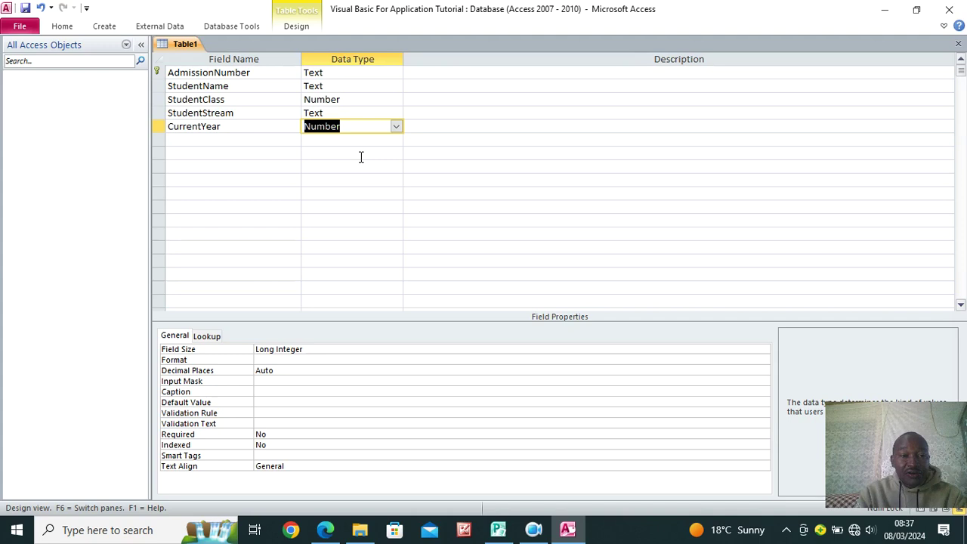
Set the default value of the CurrentYear field to YEAR(DATE()).
click(252, 127)
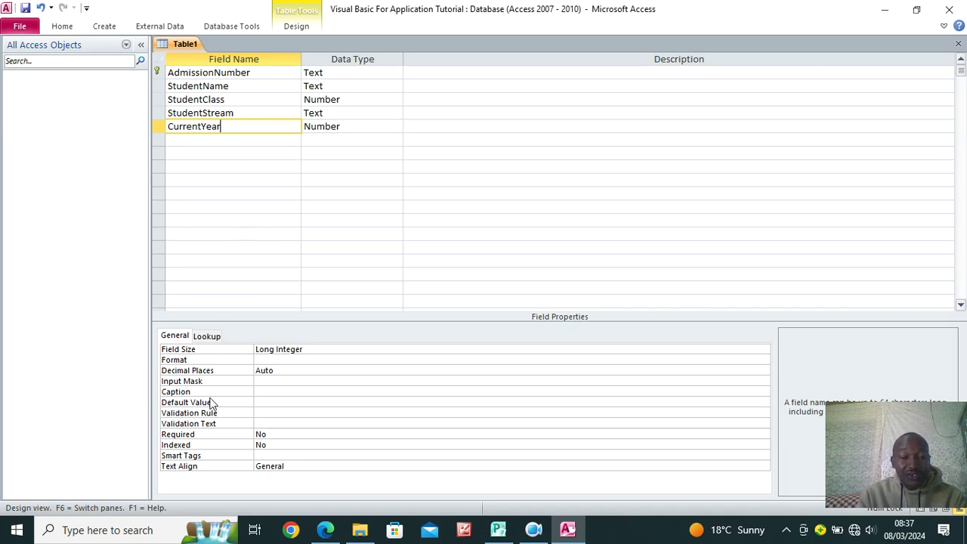
click(261, 405)
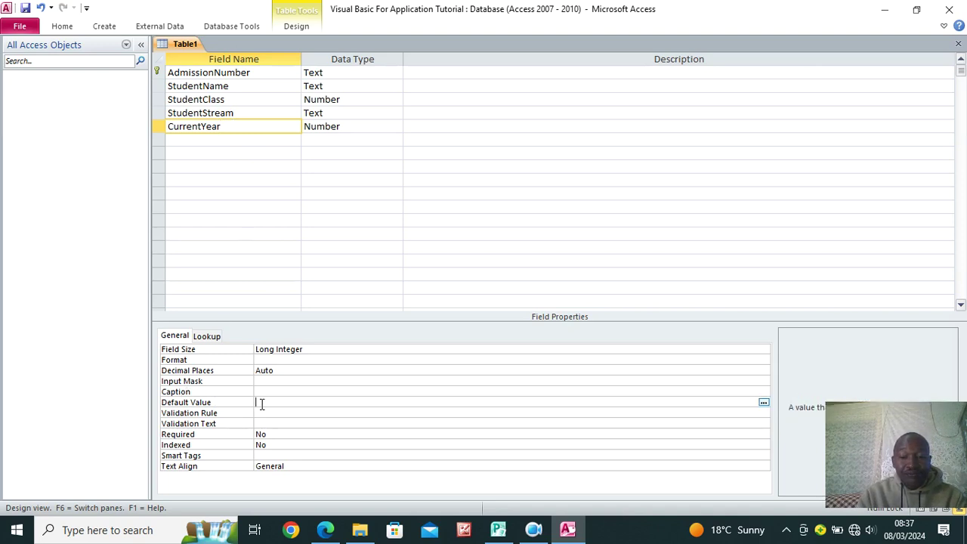
drag(891, 453, 892, 269)
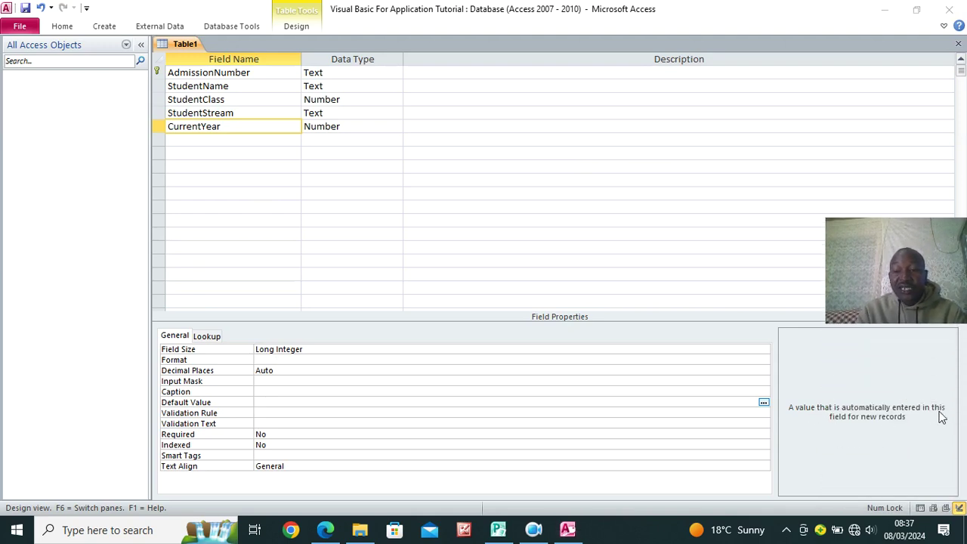
drag(900, 316, 900, 514)
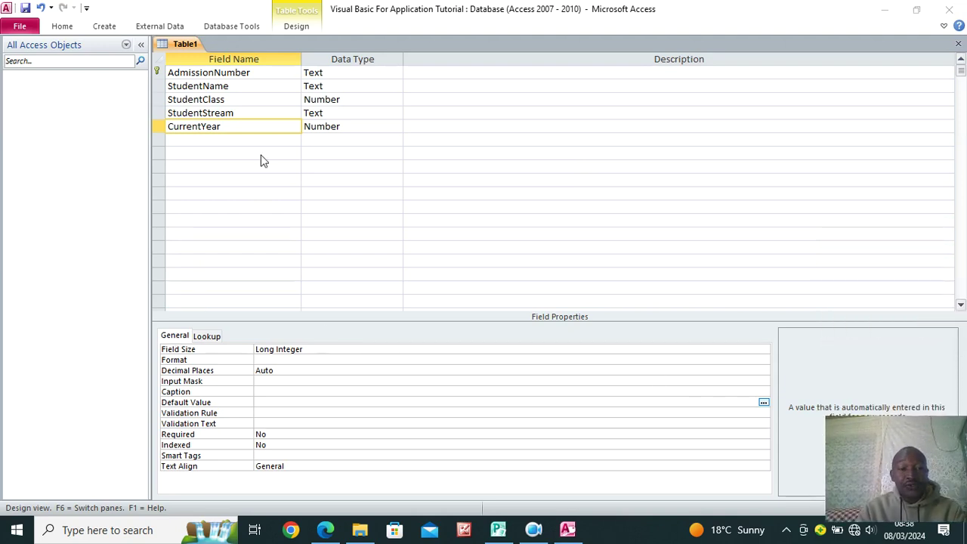
click(262, 128)
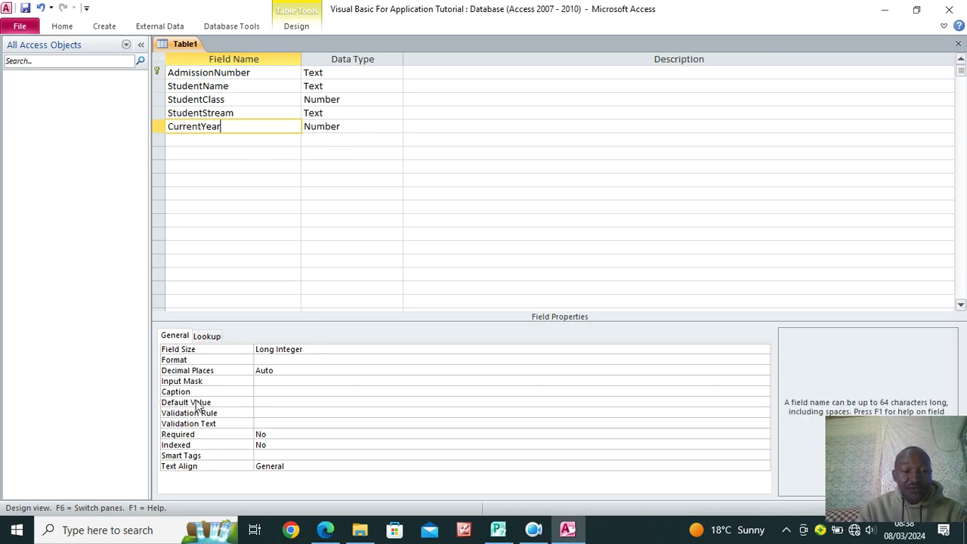
click(268, 401)
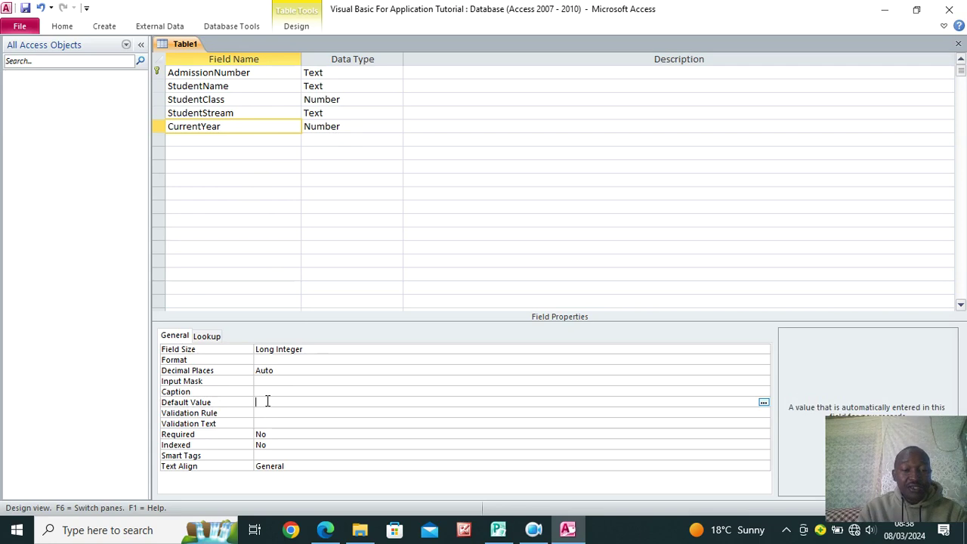
text(YEAR(DATE)
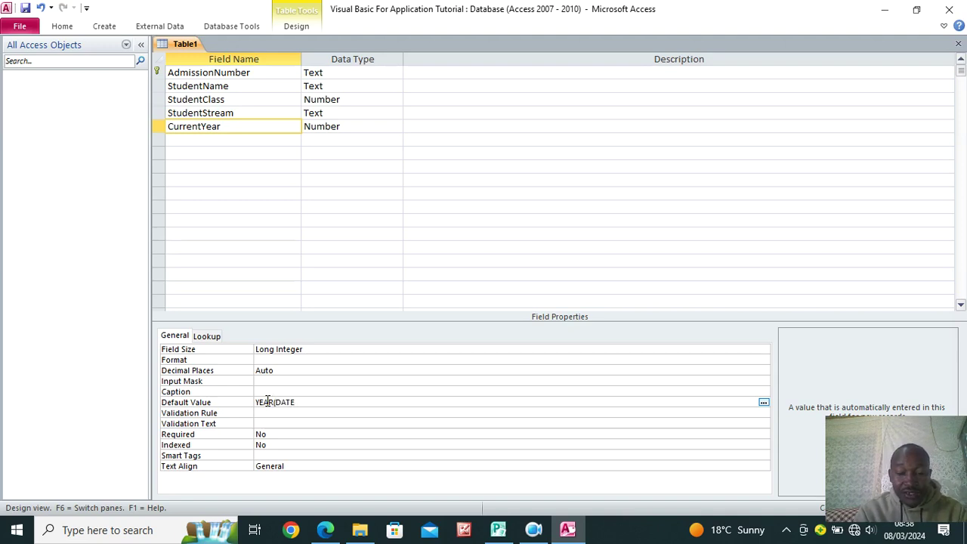
text(()))
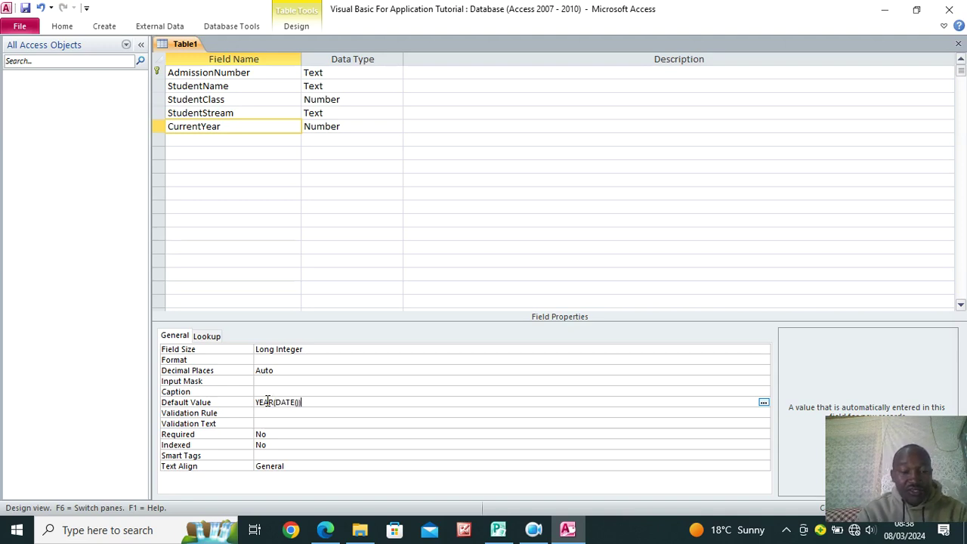
click(285, 413)
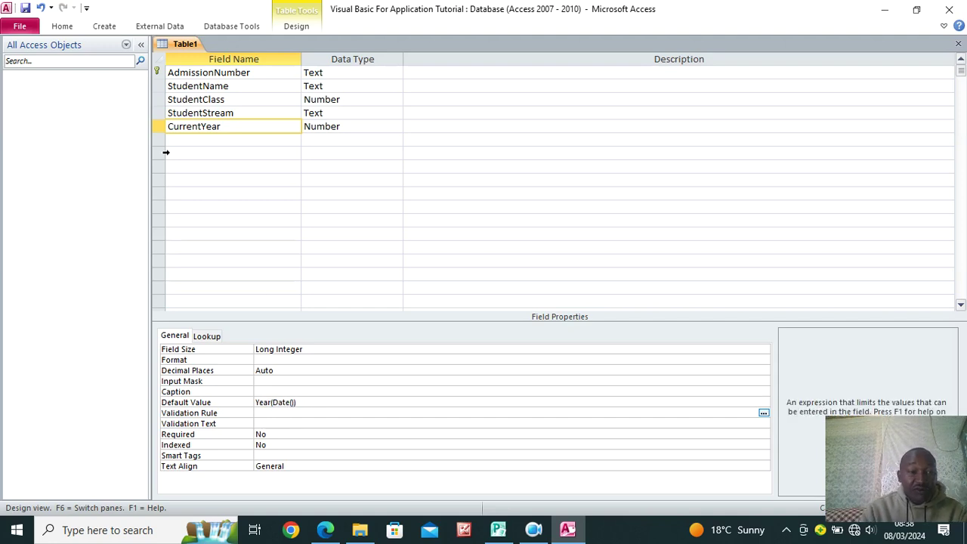
Save the table under the name StudentDetails.
click(25, 9)
text(ST)
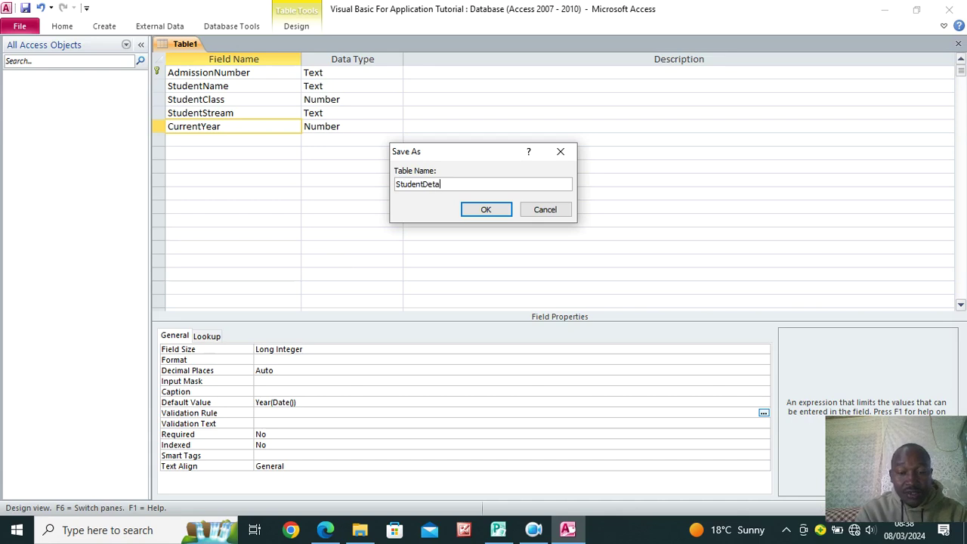
text(udentDetails)
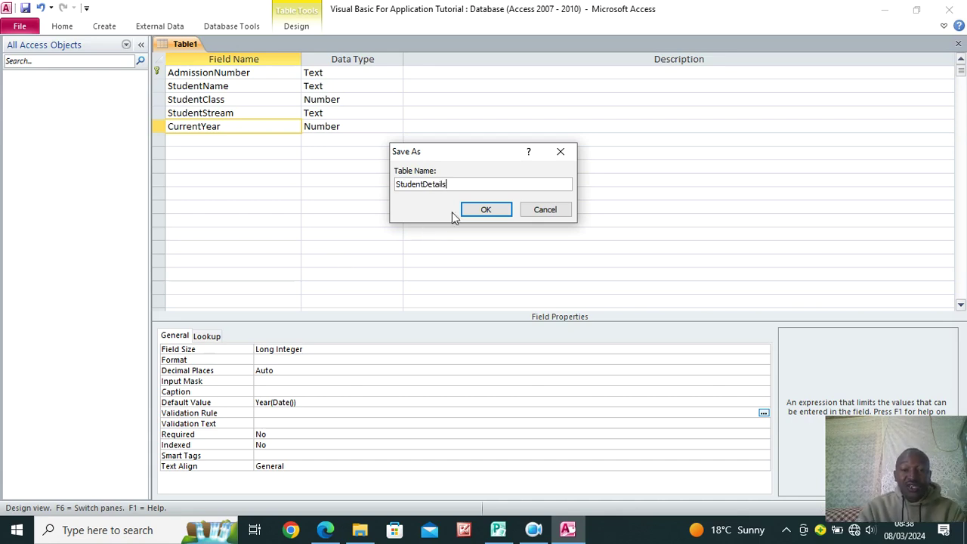
click(475, 209)
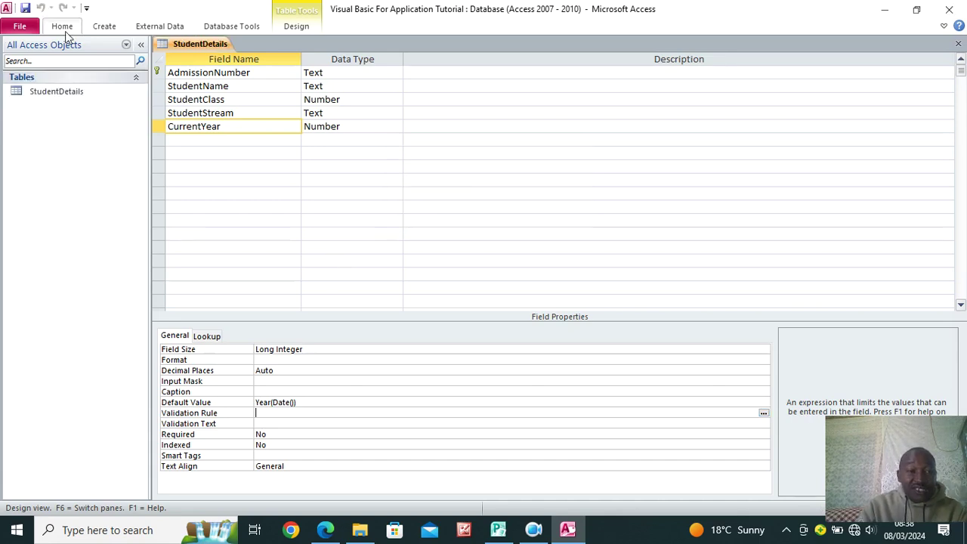
Check the CurrentYear default value in the table's datasheet view and return to design view.
click(64, 27)
click(19, 57)
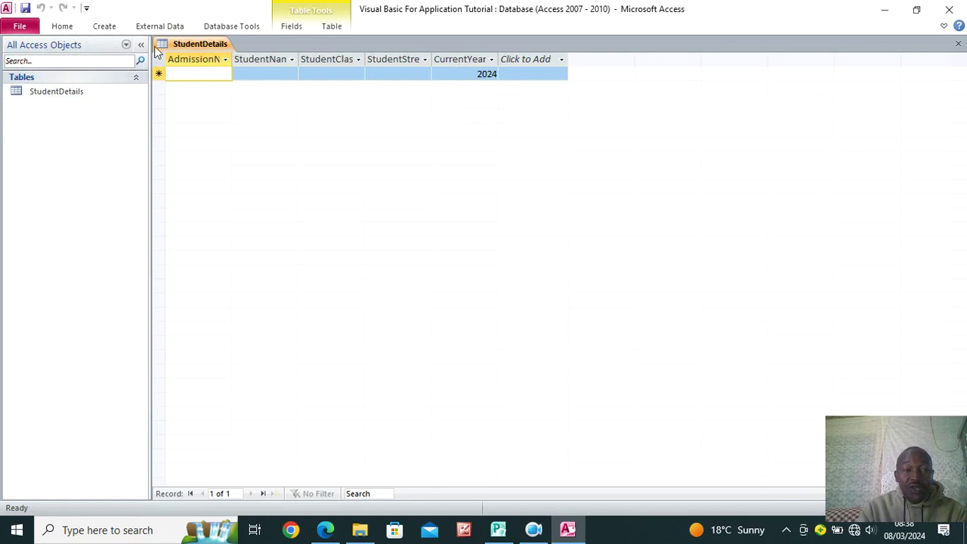
click(62, 28)
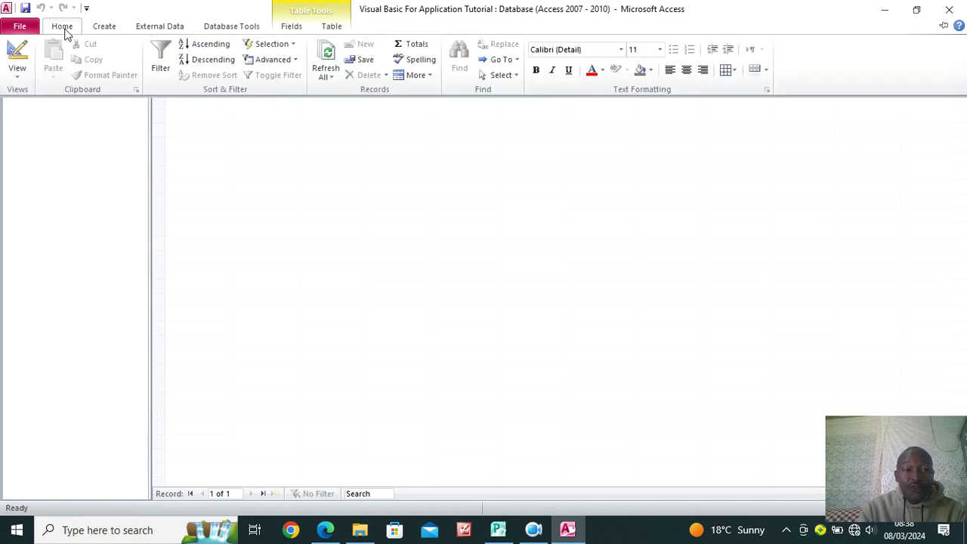
click(18, 52)
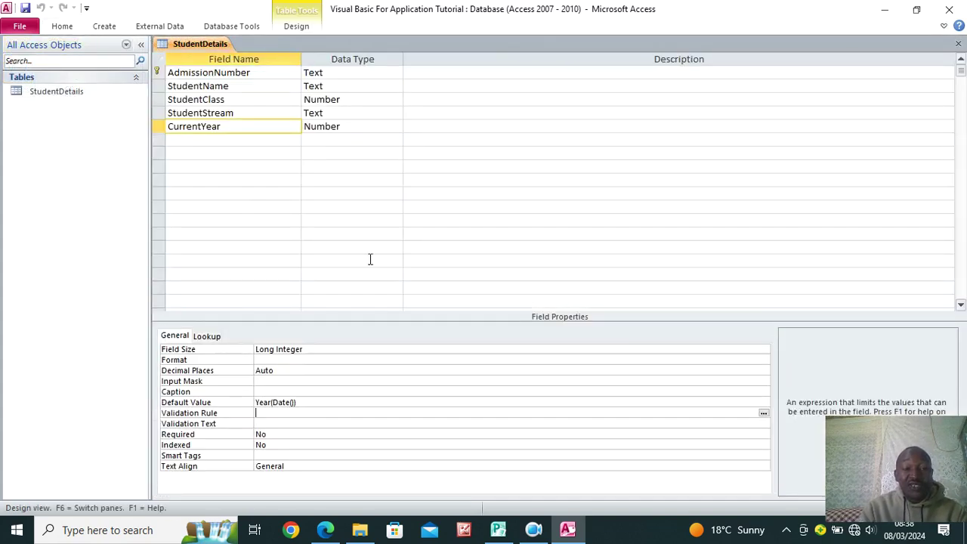
Add a sixth field named Semester with the Text data type below CurrentYear.
click(230, 143)
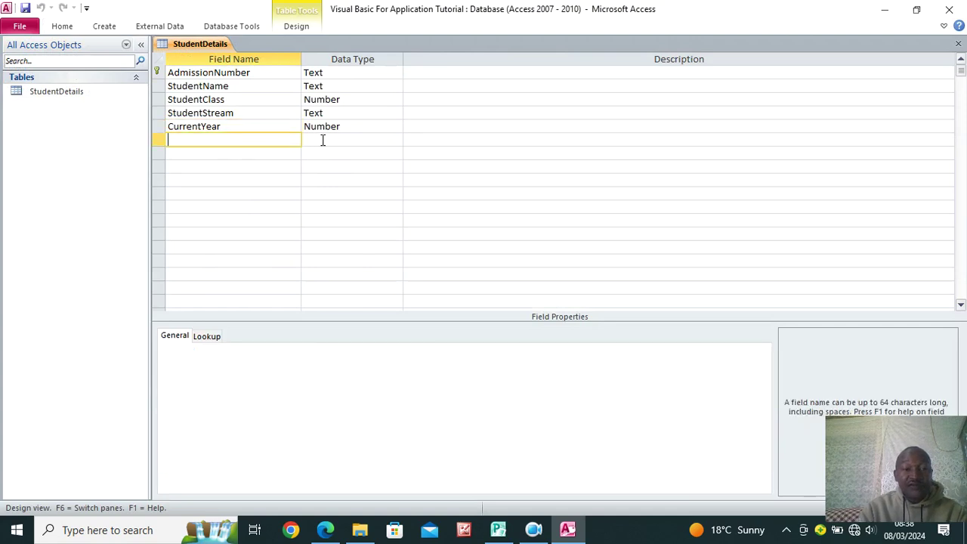
click(261, 125)
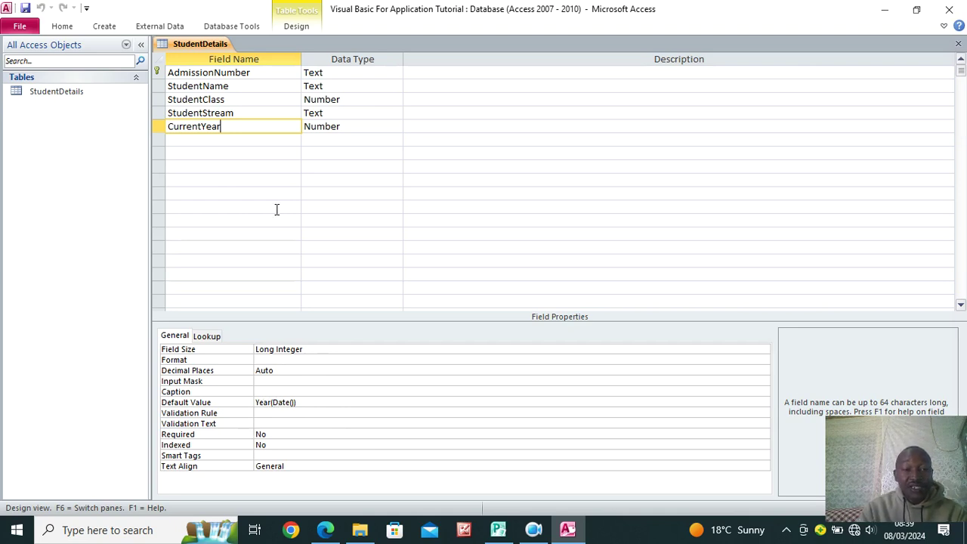
click(219, 142)
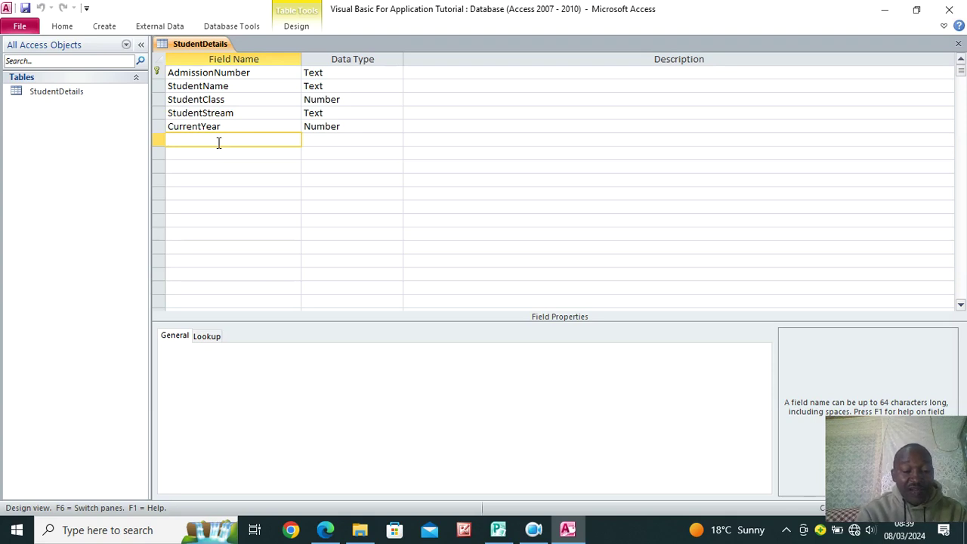
text(Semester)
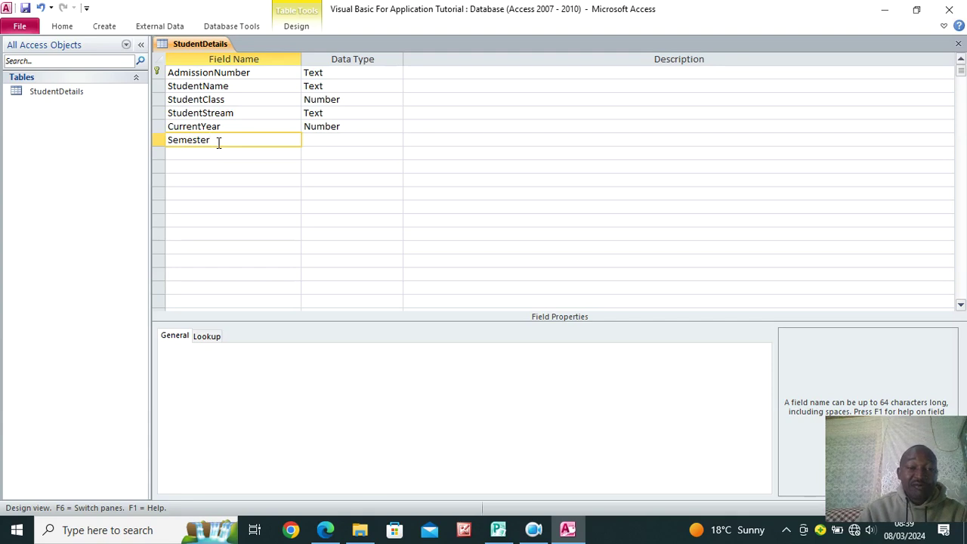
click(337, 141)
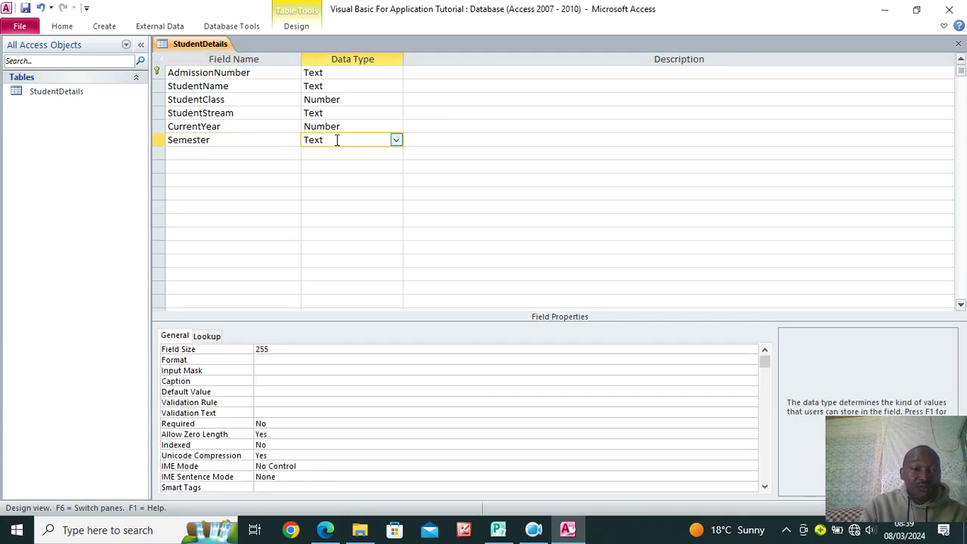
click(238, 153)
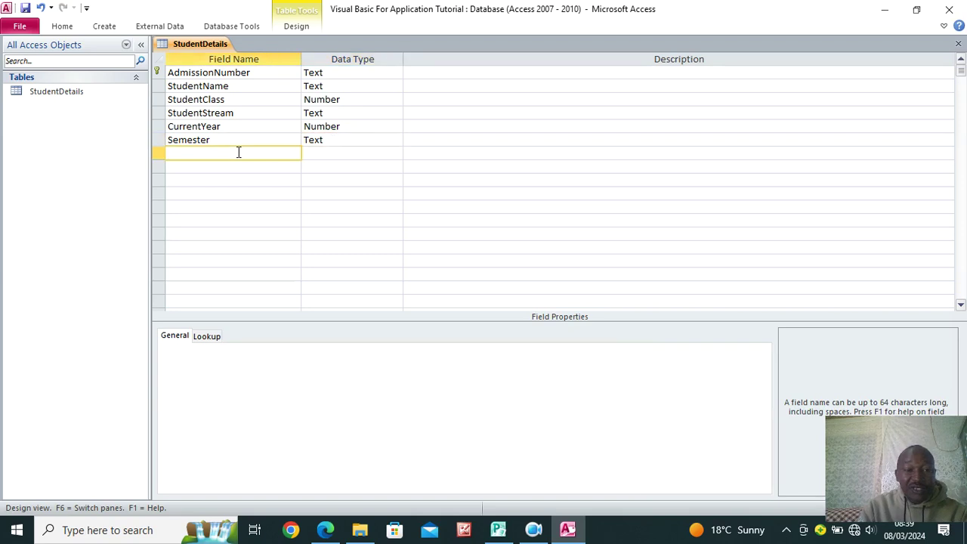
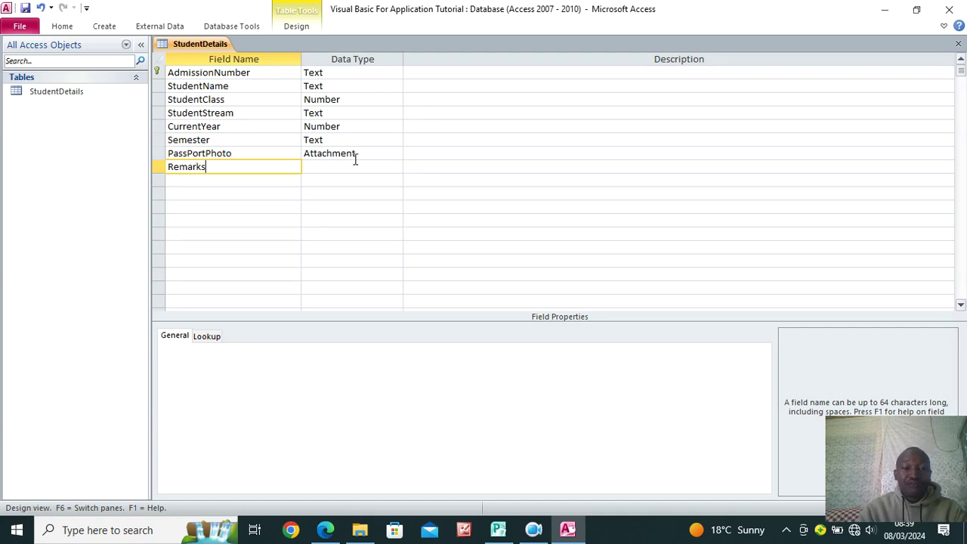
Set the data type of the Remarks field to Memo.
click(341, 167)
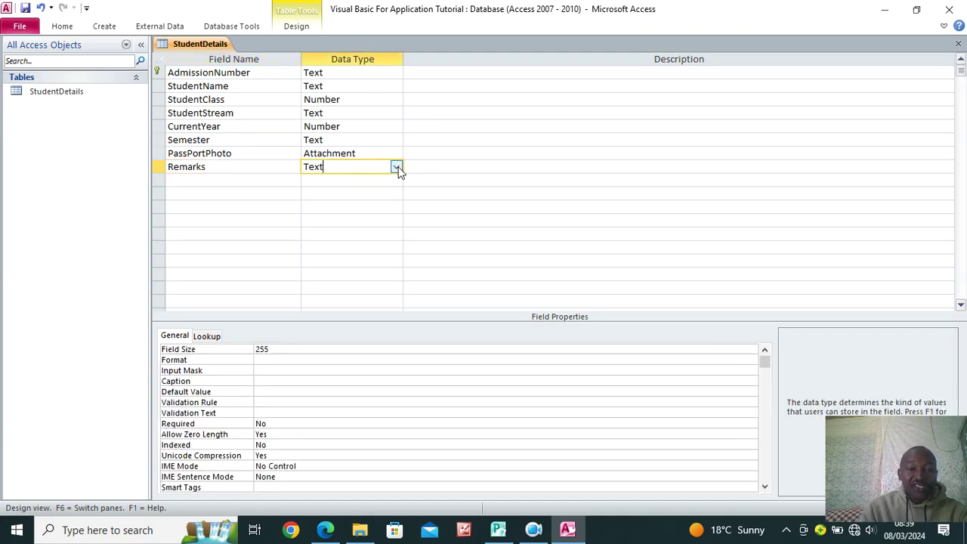
click(396, 167)
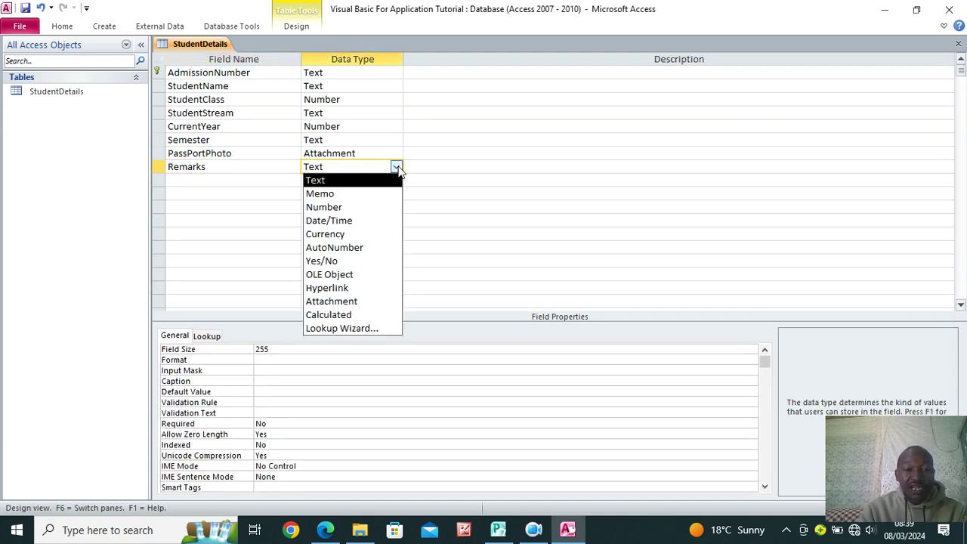
click(346, 198)
click(212, 181)
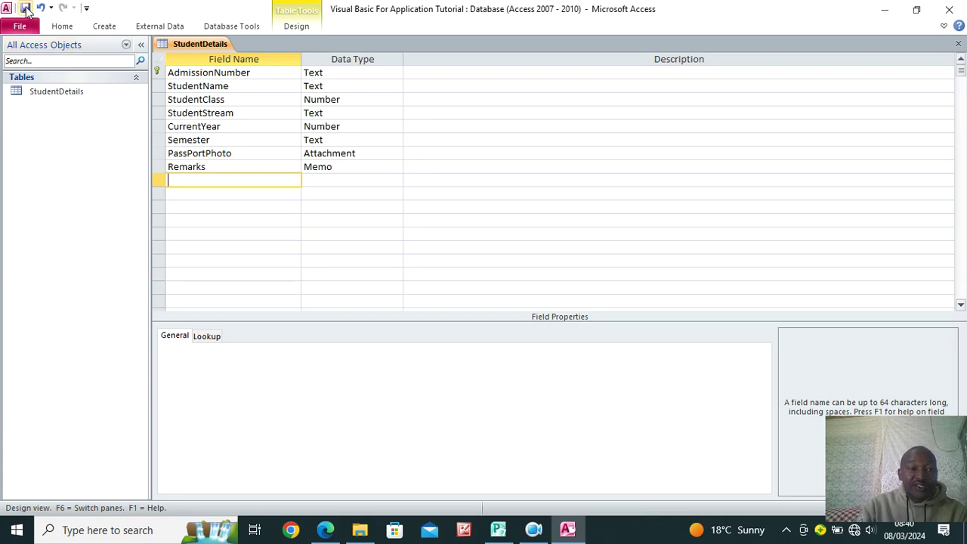
Widen the Remarks column in the StudentDetails datasheet view and return to design view.
double_click(53, 95)
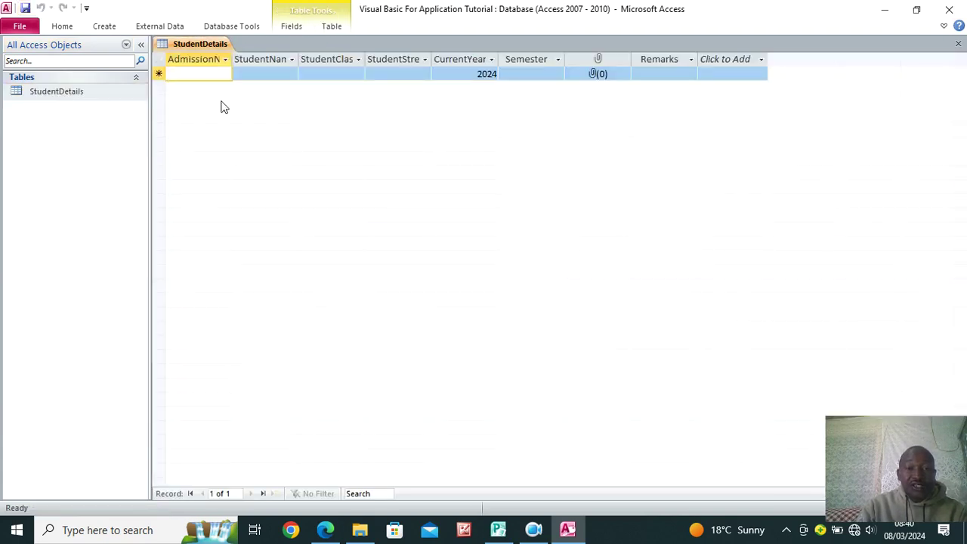
drag(699, 54, 823, 54)
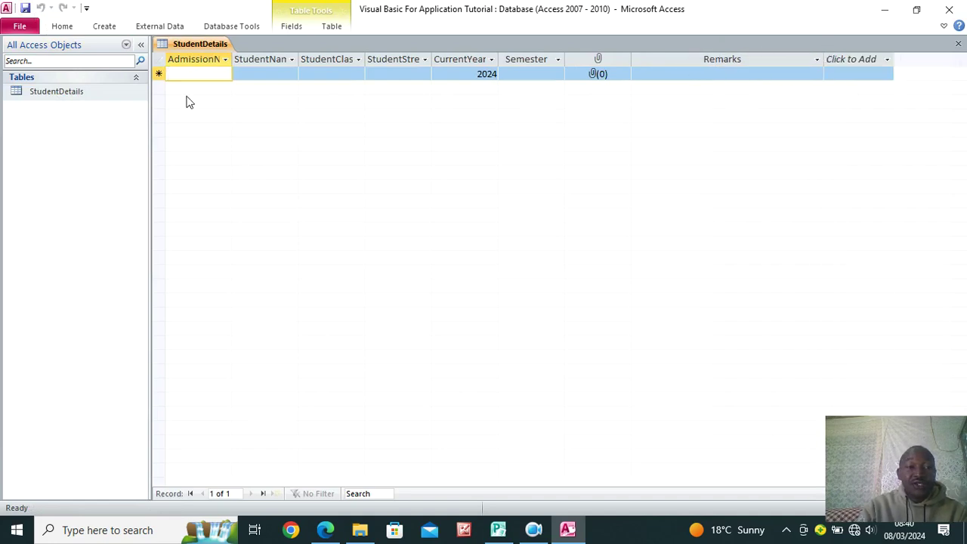
click(65, 26)
click(23, 68)
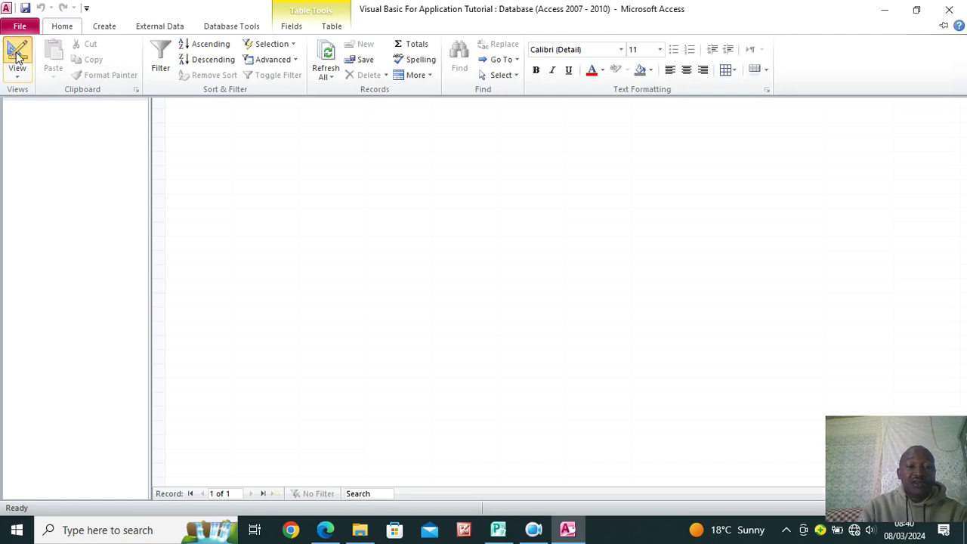
Set the caption of the Remarks field to "Any other Information" and save the table.
click(244, 168)
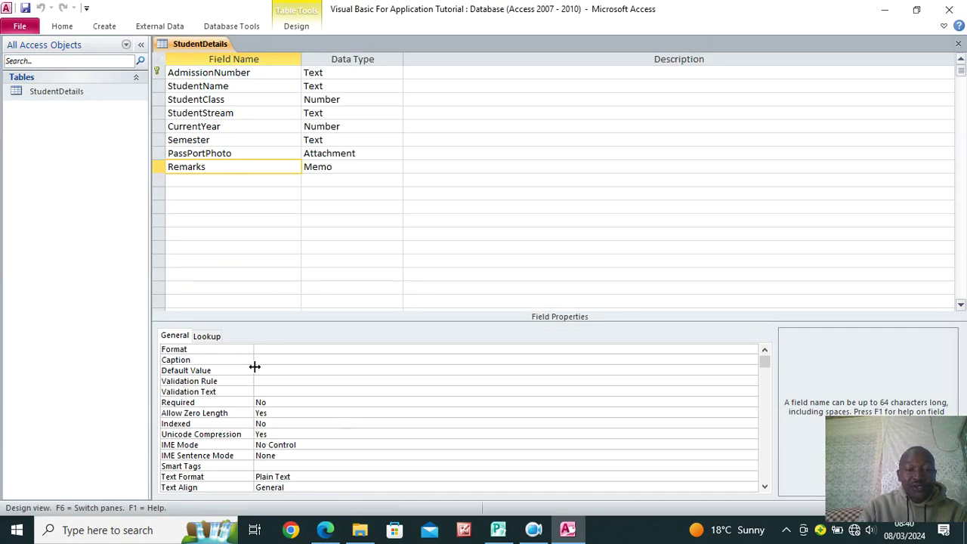
click(260, 363)
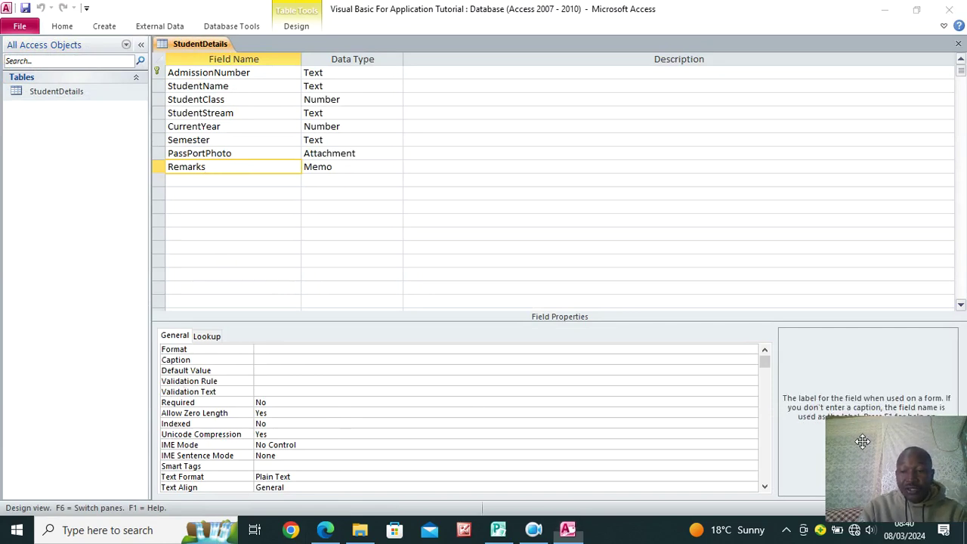
drag(863, 441, 853, 463)
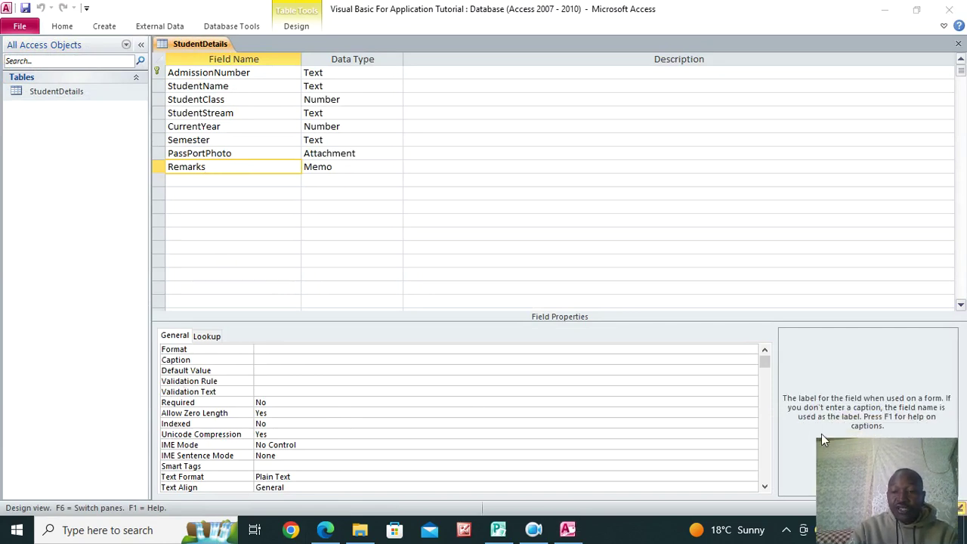
click(280, 361)
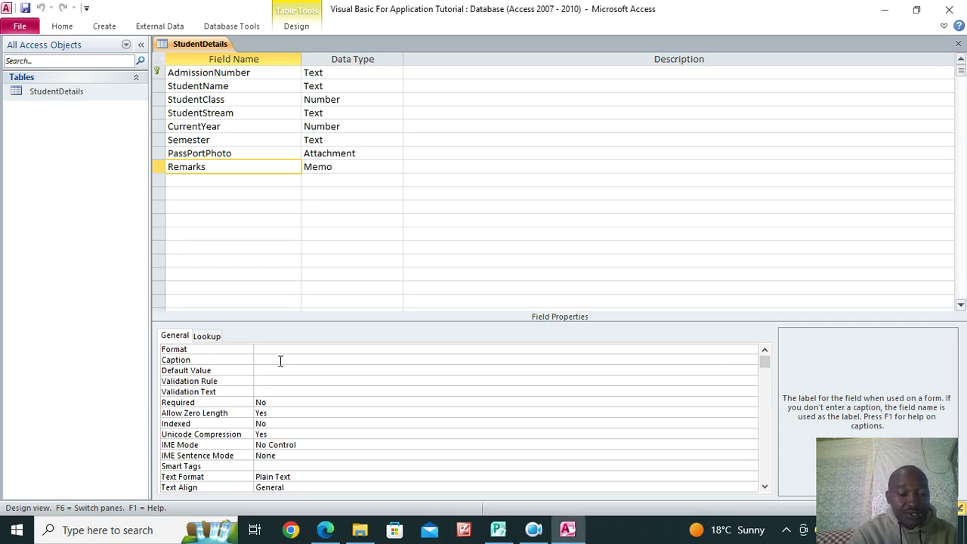
text(Any other)
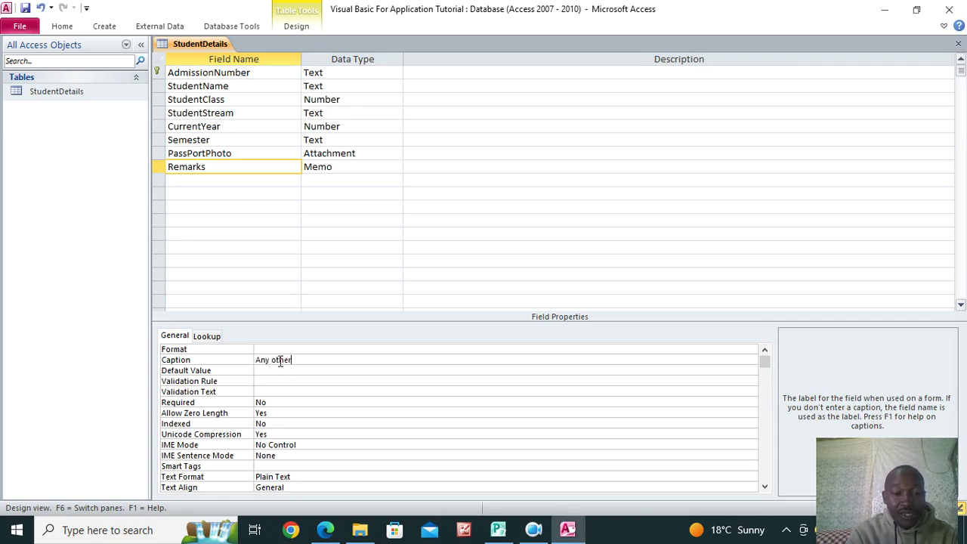
text( Information)
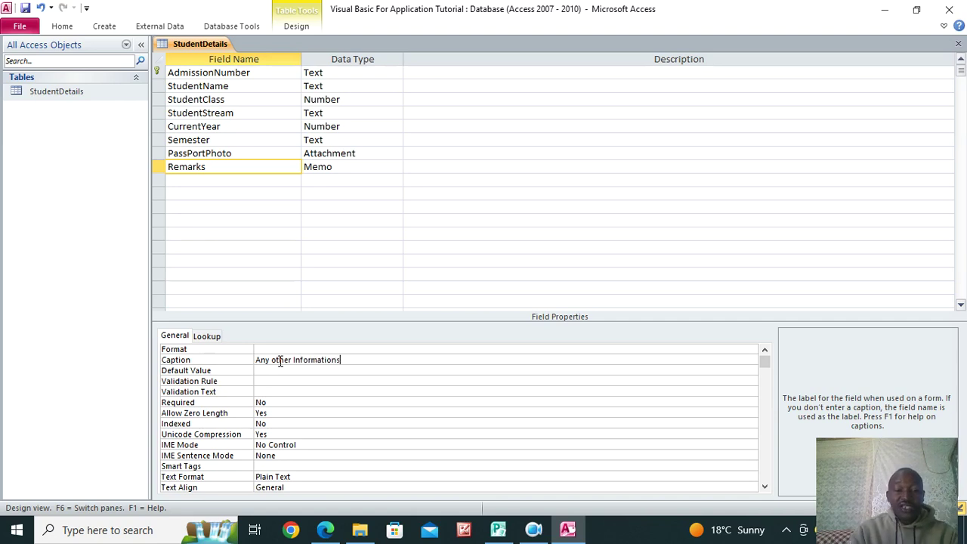
click(27, 9)
Check the Remarks field's caption in the table's datasheet view and return to design view.
click(61, 25)
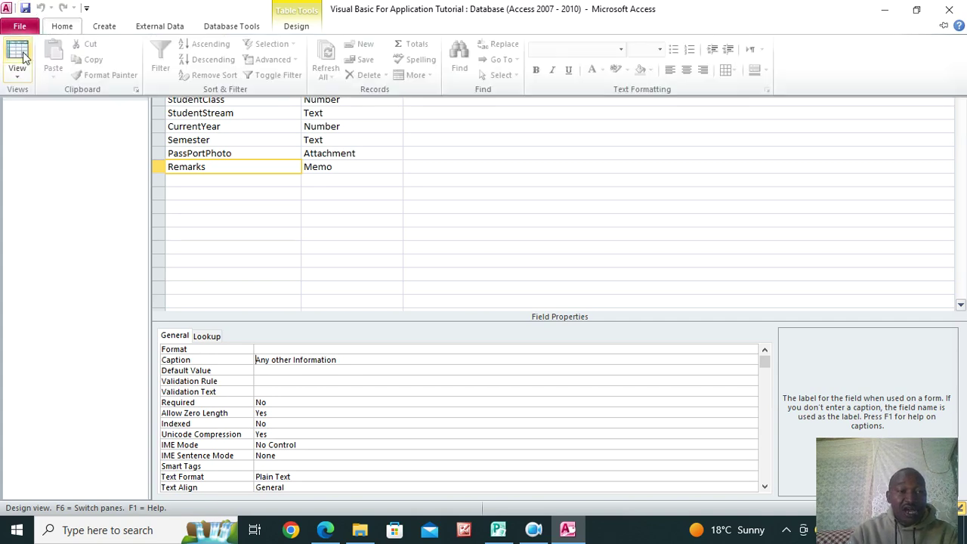
click(18, 61)
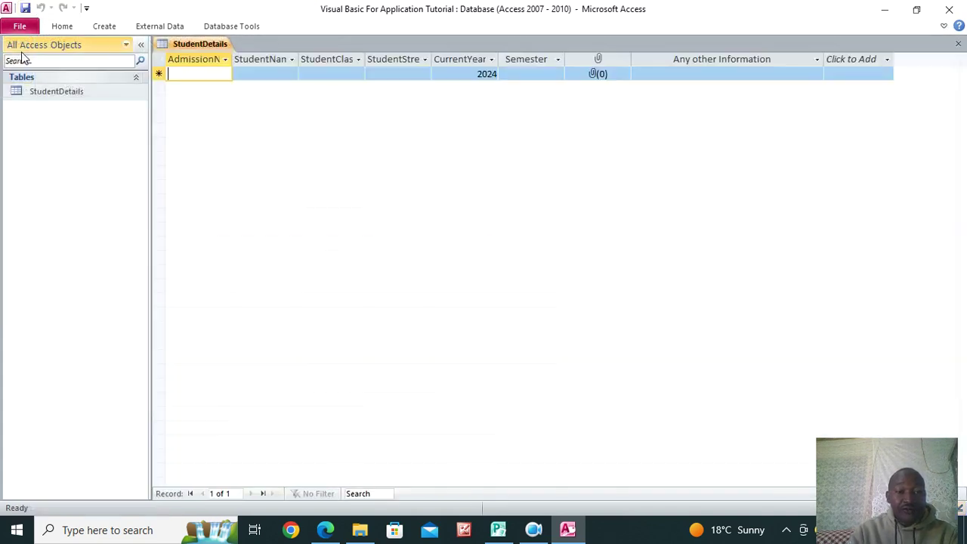
click(685, 59)
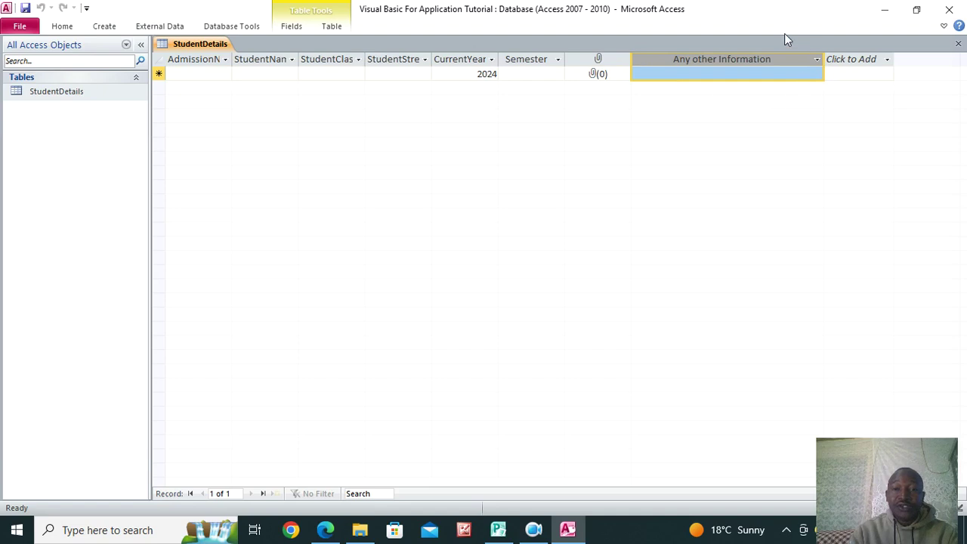
click(62, 26)
click(17, 59)
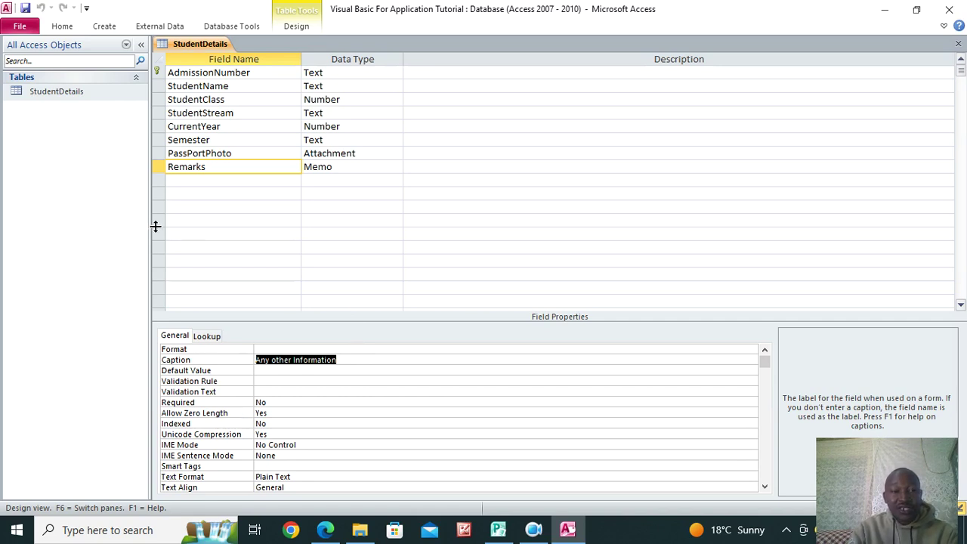
Add a field named County with the Text data type below Remarks.
click(189, 180)
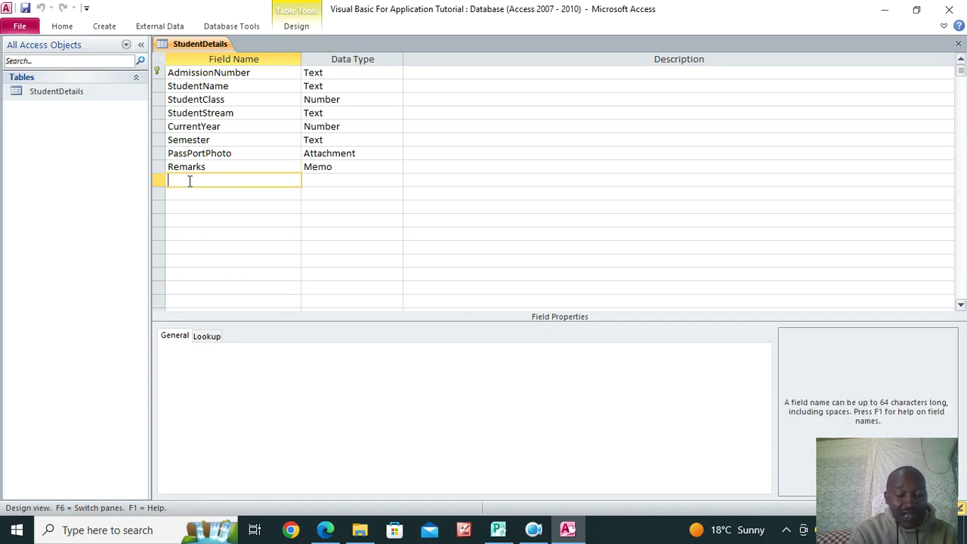
text(C)
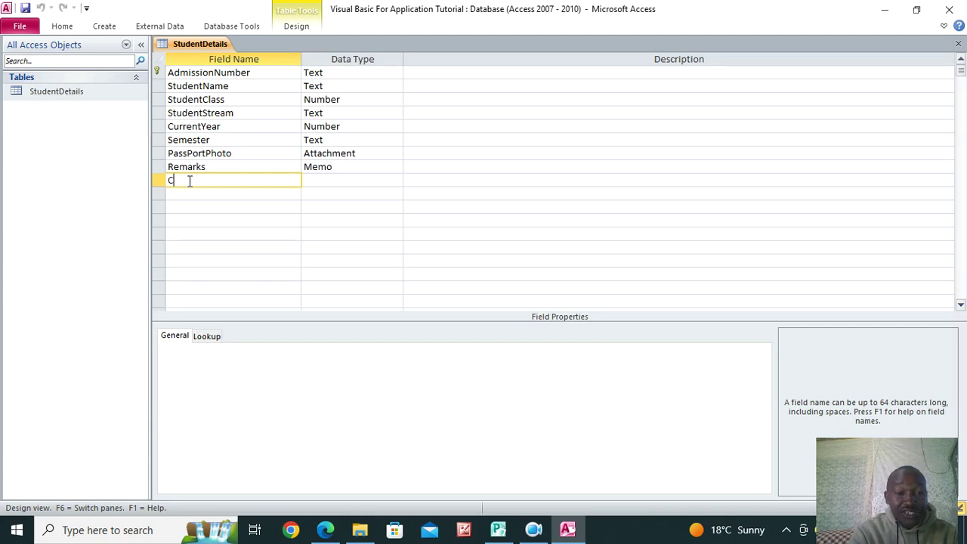
text(ounty)
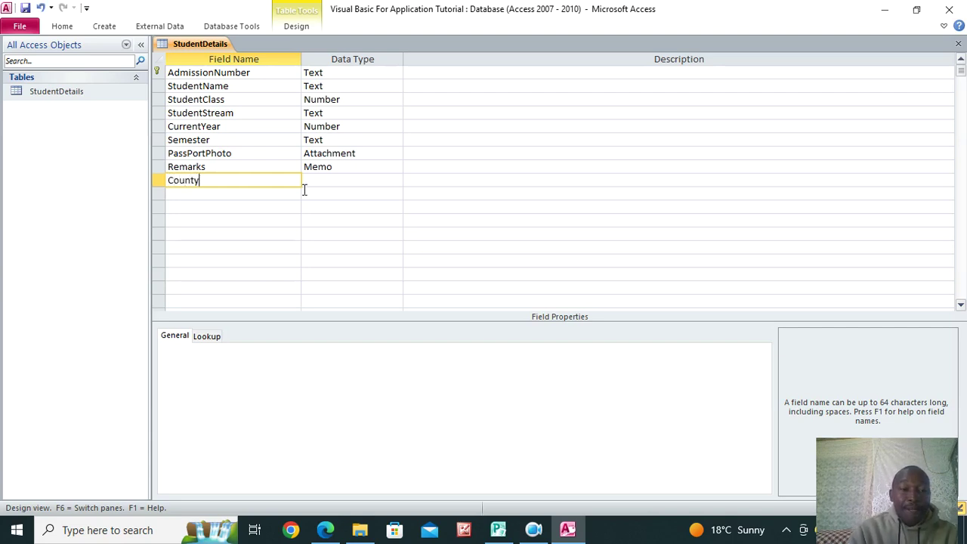
click(330, 179)
Set the caption of the County field to LOCATION/STATE.
click(226, 184)
click(276, 382)
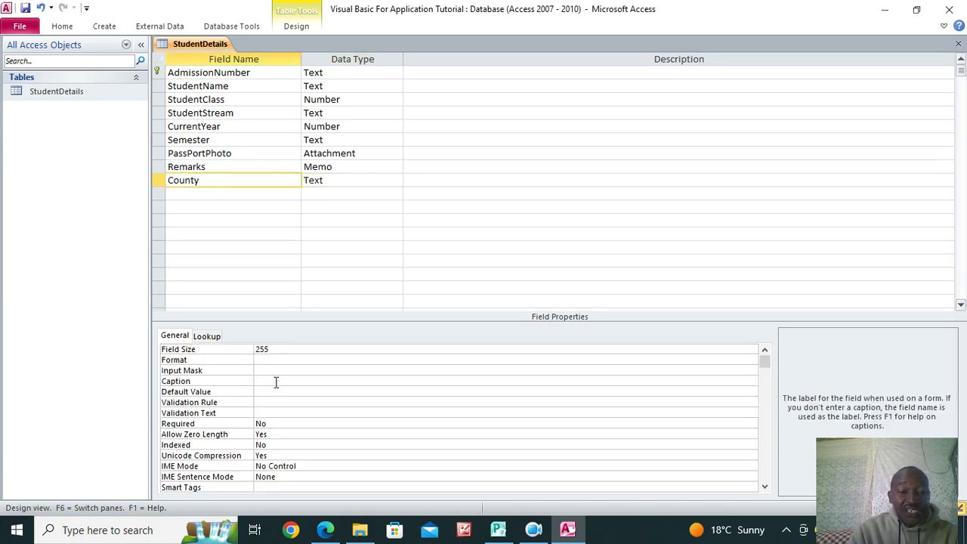
text(LoCATION/STATE)
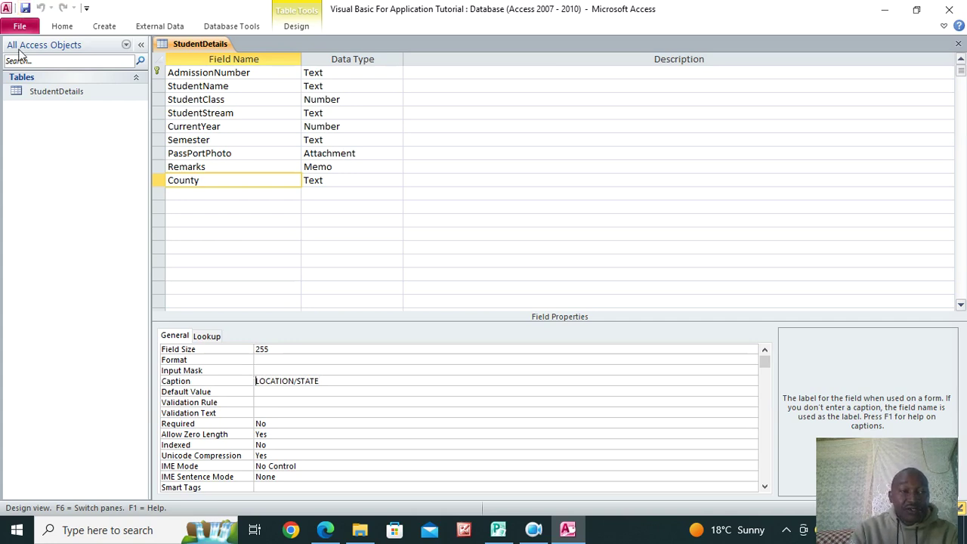
Widen the LOCATION/STATE column in the datasheet view to fit its heading and return to design view.
click(27, 91)
double_click(67, 96)
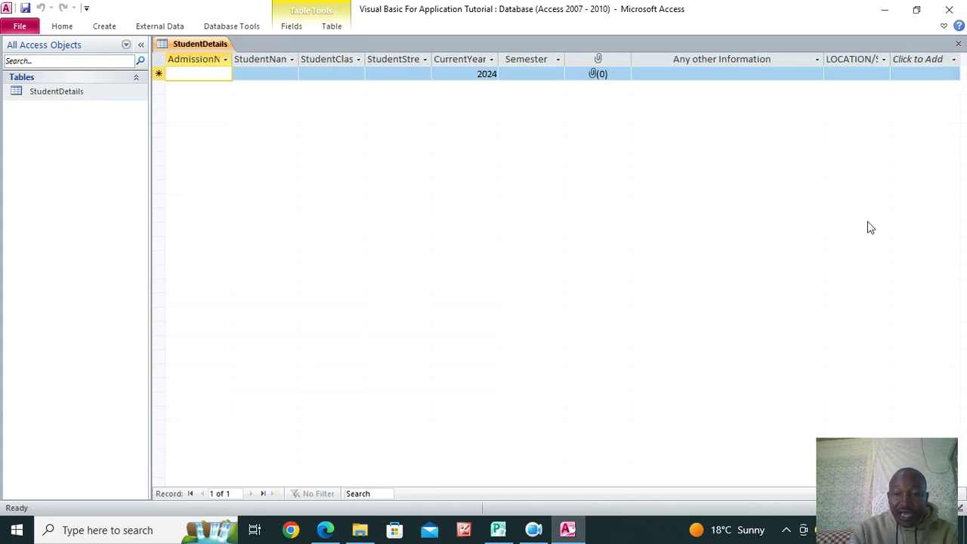
double_click(891, 59)
click(898, 61)
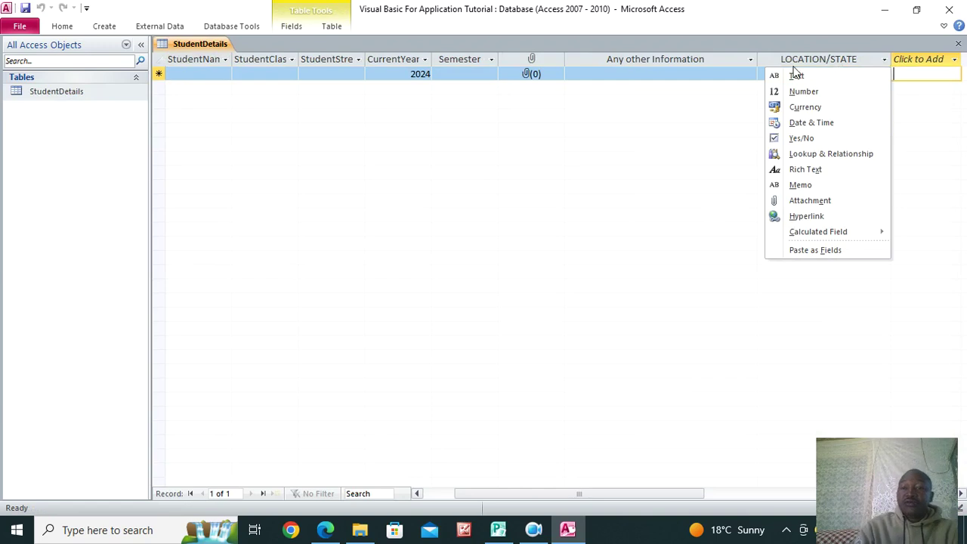
click(822, 51)
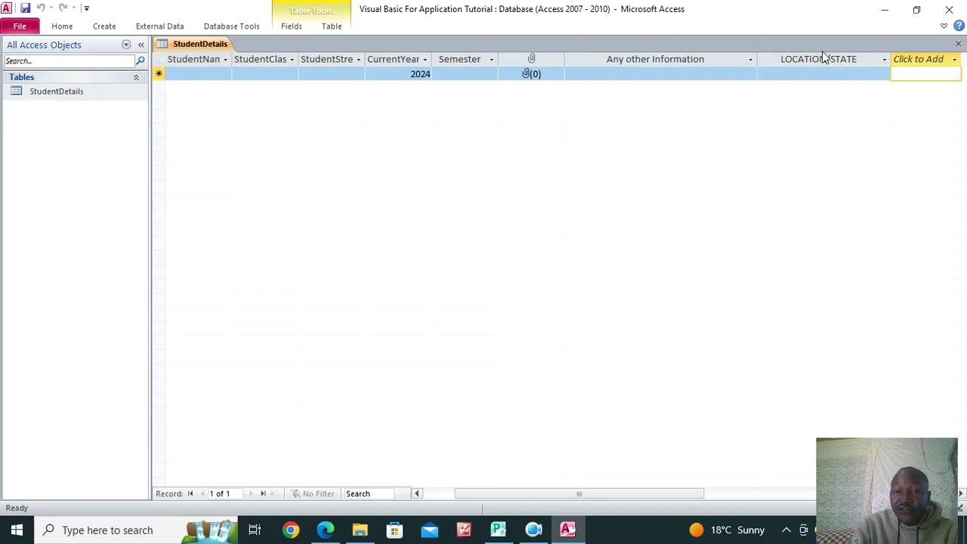
click(63, 27)
click(18, 57)
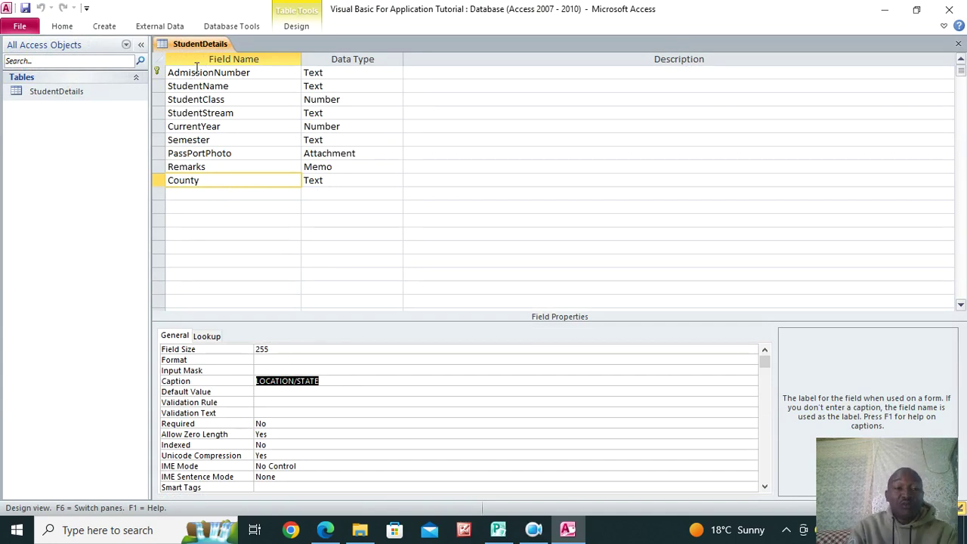
Enter the description "This is the location or state where the student comes from!" for the County field.
click(416, 182)
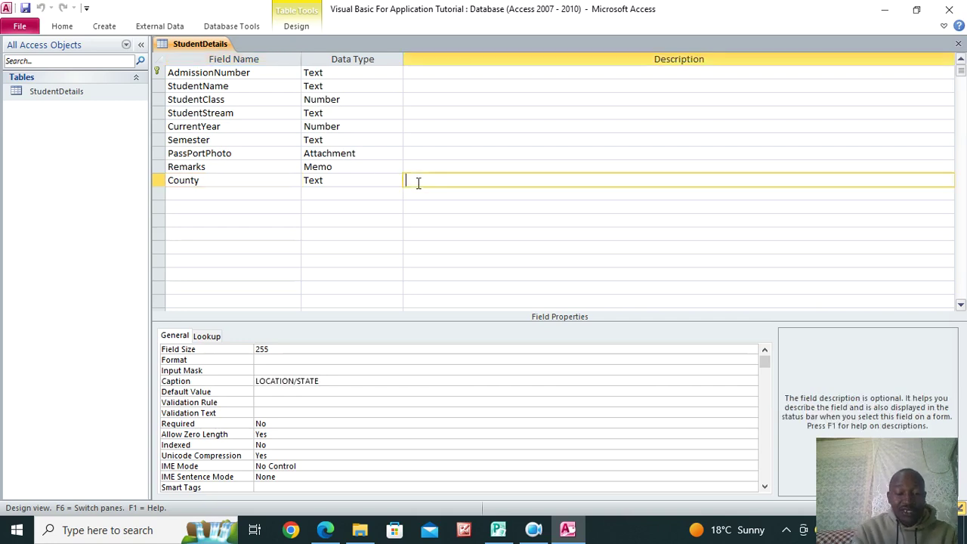
text(T)
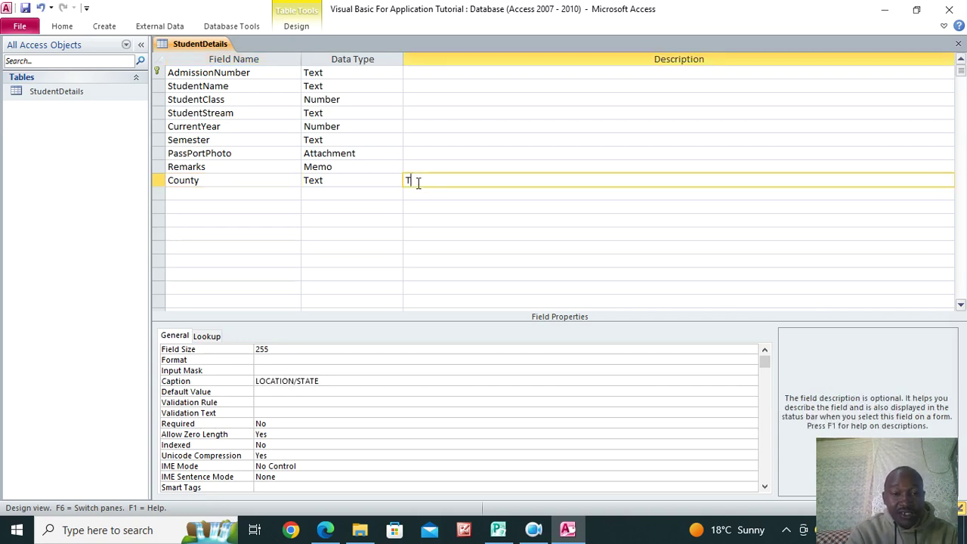
text(his is the loca)
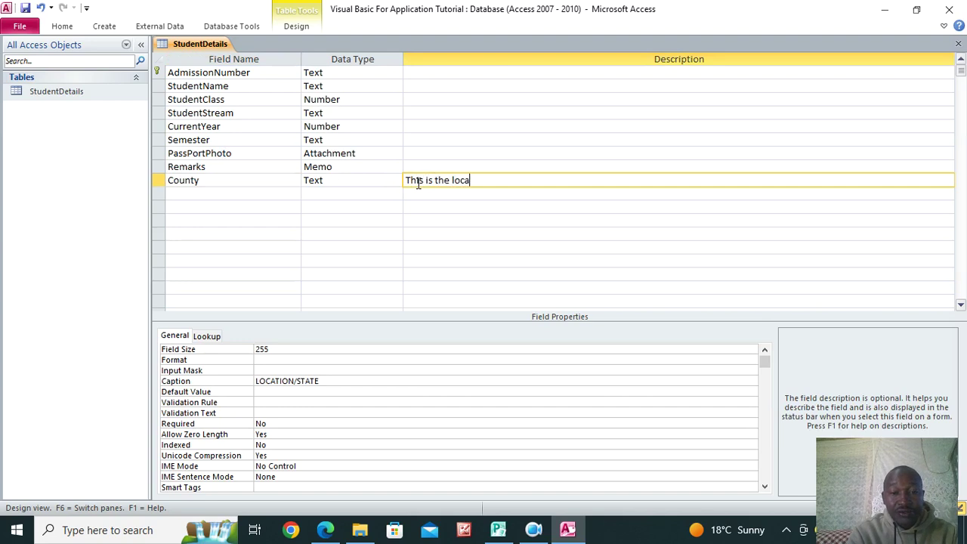
text(tion or state where the student comes from)
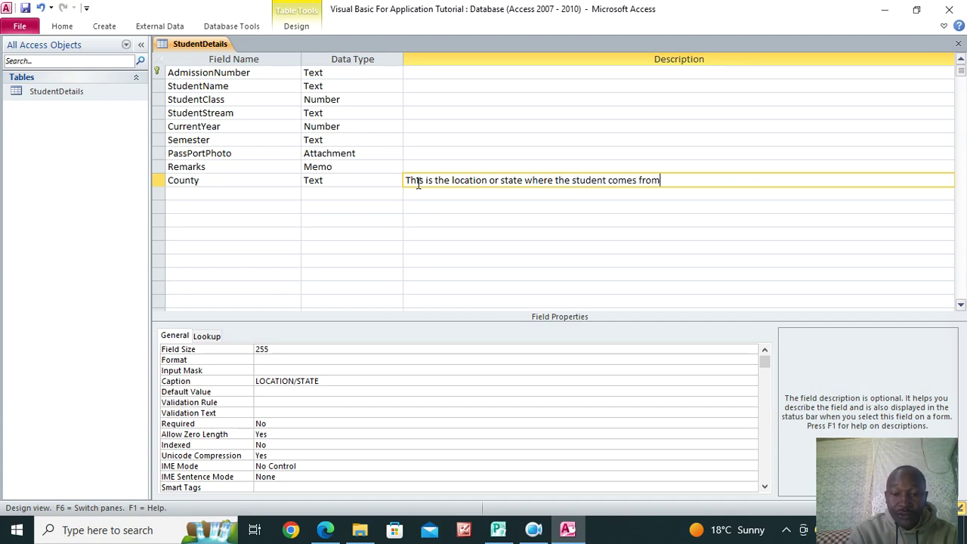
text(!)
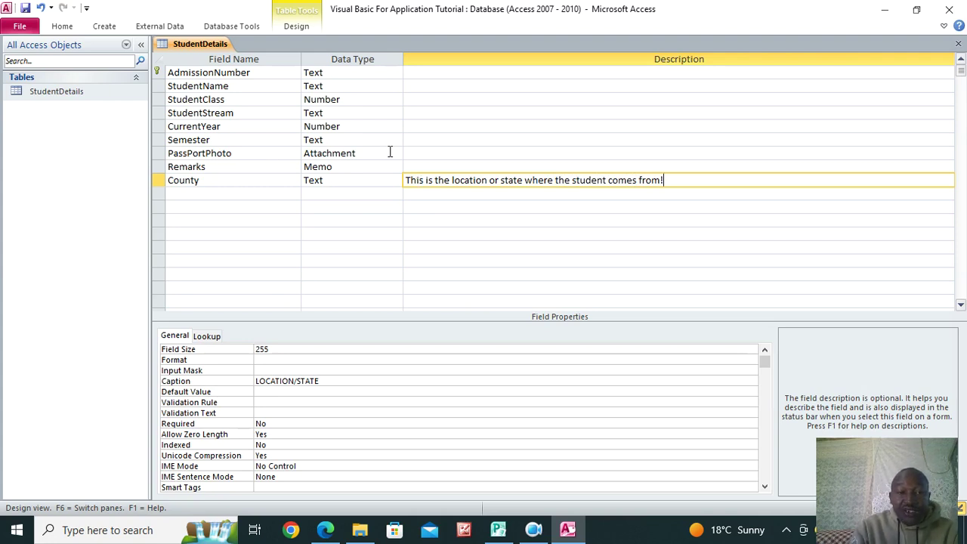
click(565, 204)
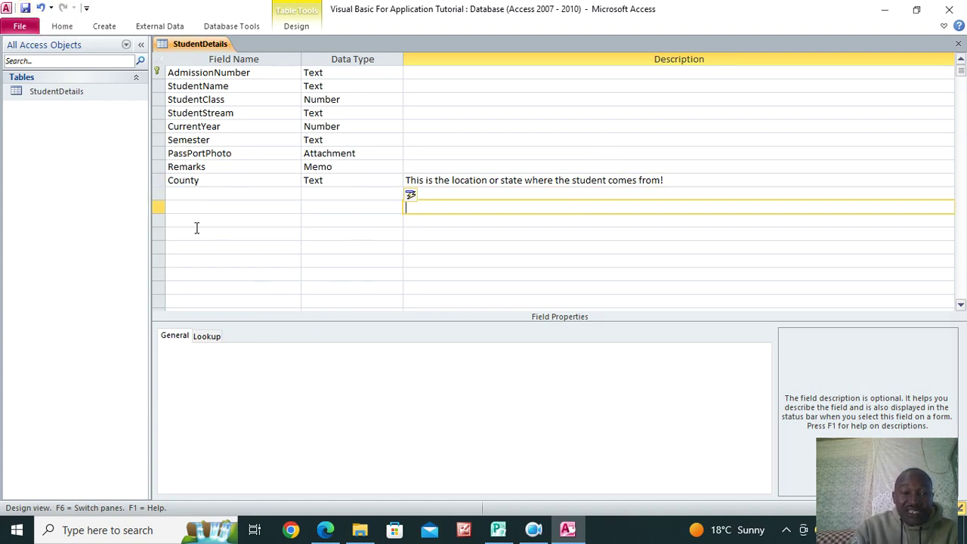
click(185, 194)
click(185, 207)
click(183, 198)
click(183, 207)
click(188, 221)
click(190, 236)
click(196, 259)
Add a field named Unit1 with the Text data type below County.
click(194, 194)
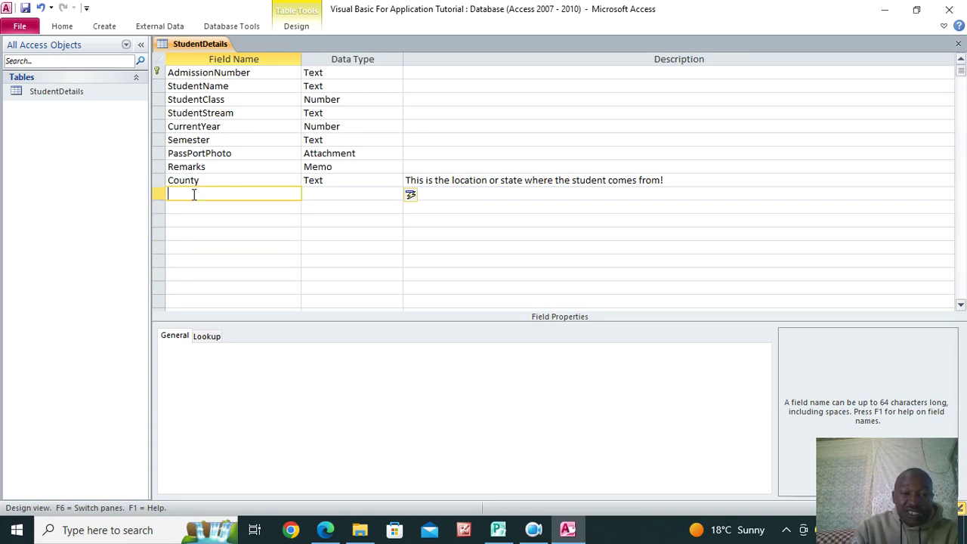
text(Un)
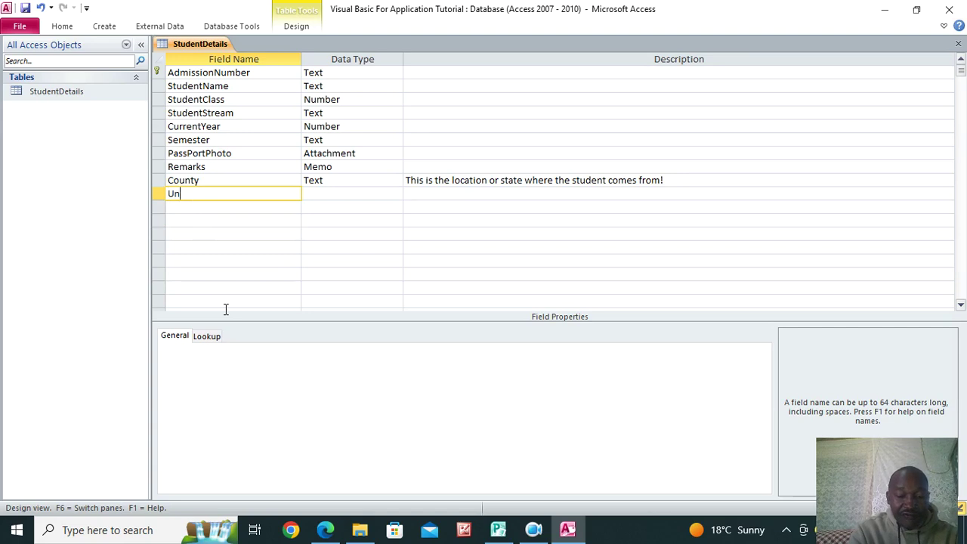
text(it1)
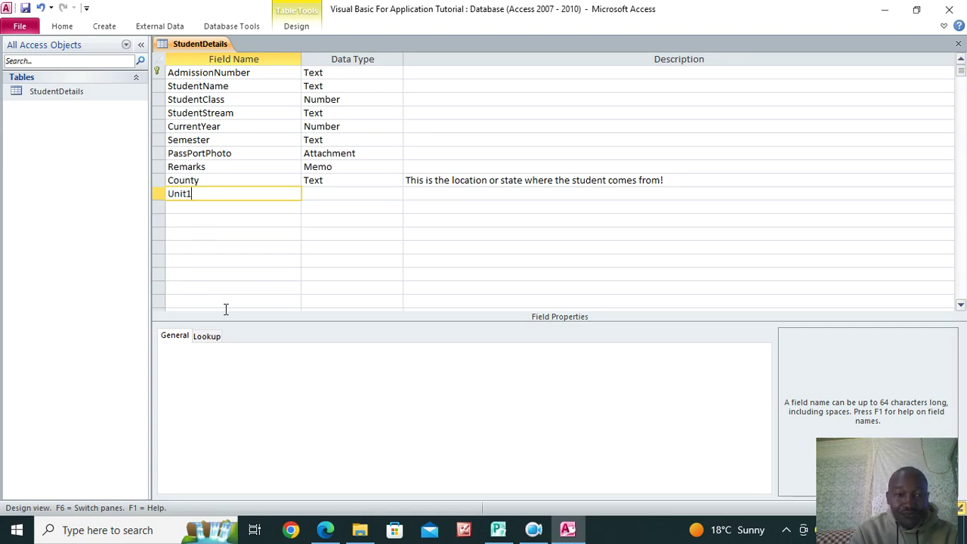
click(182, 206)
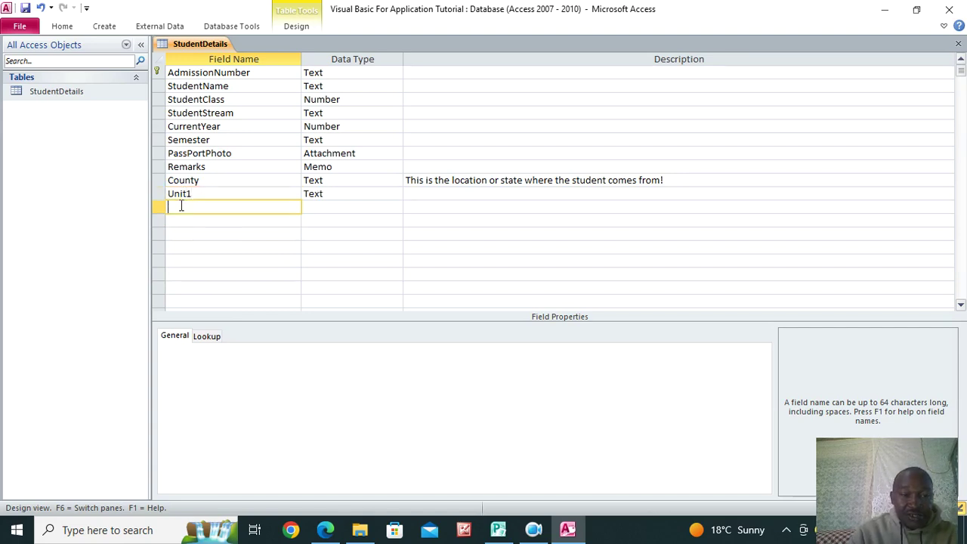
Add the fields Unit2, Unit3, Unit4 and Unit5 below Unit1 with the Text data type, reusing the copied word Unit.
drag(185, 194, 155, 184)
key(ctrl+c)
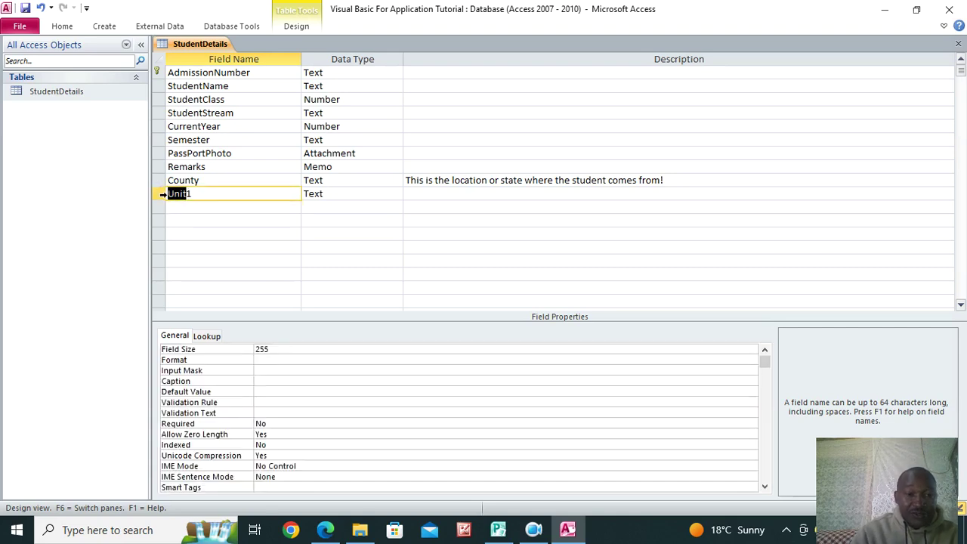
click(182, 207)
key(ctrl+v)
click(179, 224)
key(ctrl+v)
text(3)
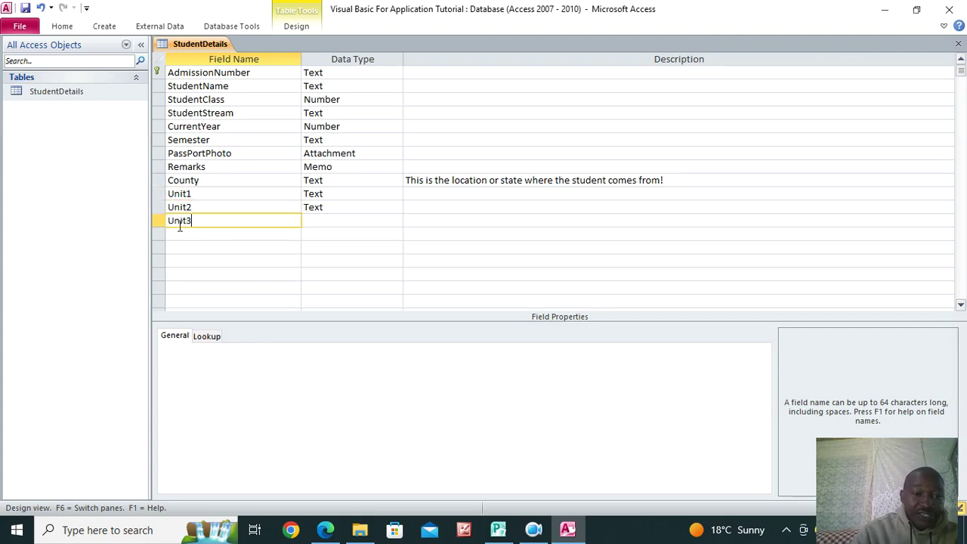
click(185, 232)
key(ctrl+v)
text(4)
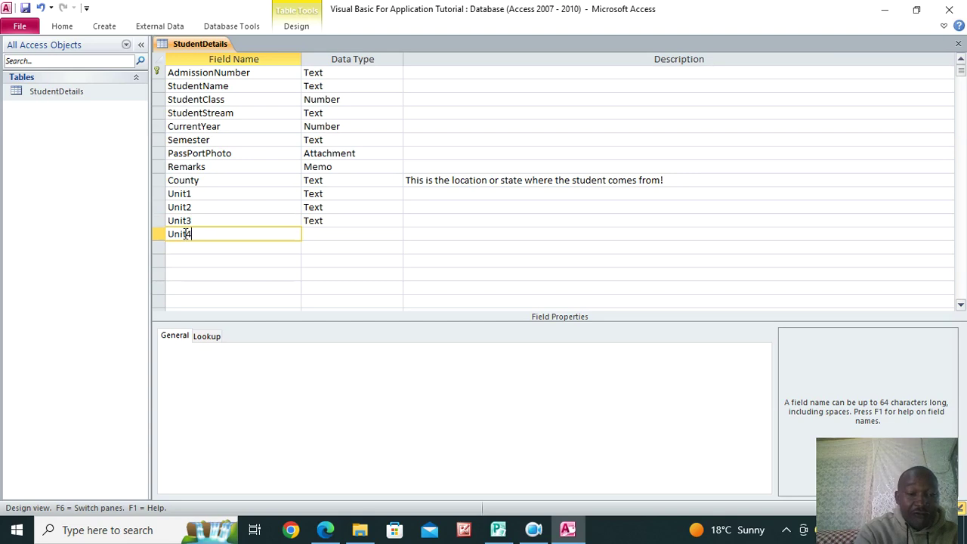
click(176, 248)
key(ctrl+v)
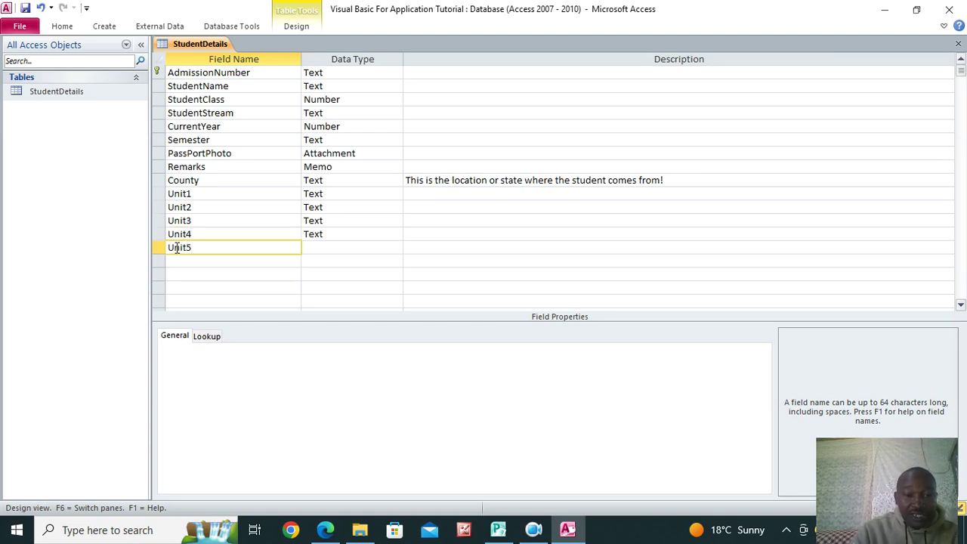
click(388, 247)
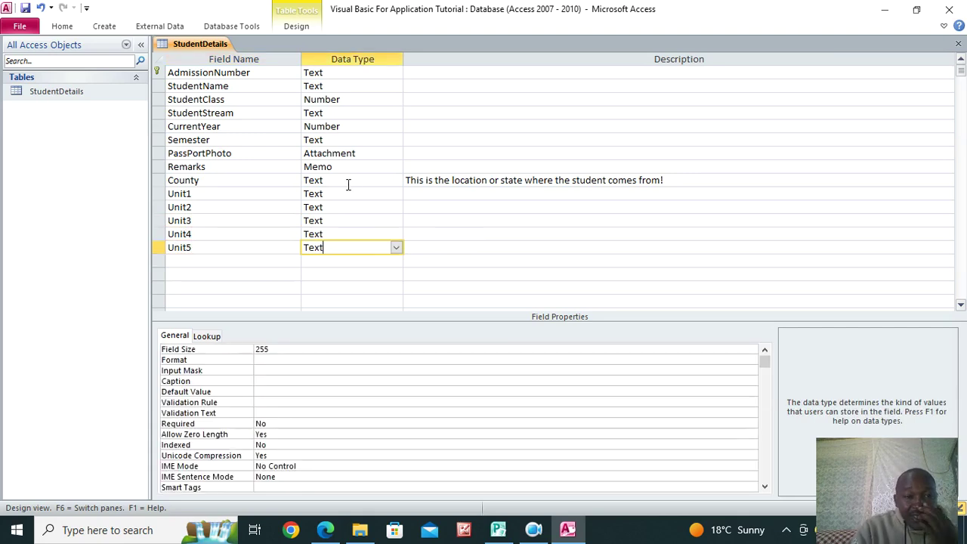
Add the fields Unit6 and Unit7 with the Text data type below Unit5.
click(194, 260)
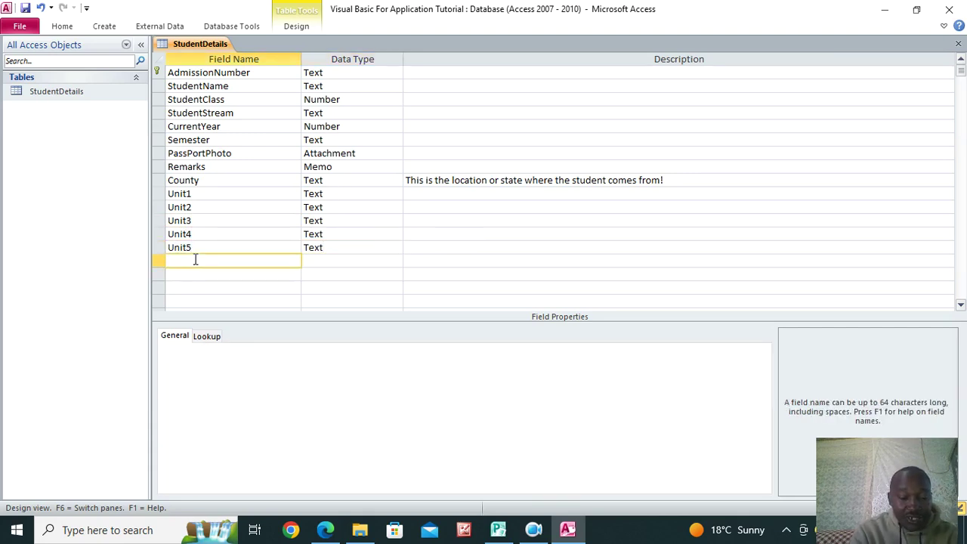
text(Unit6)
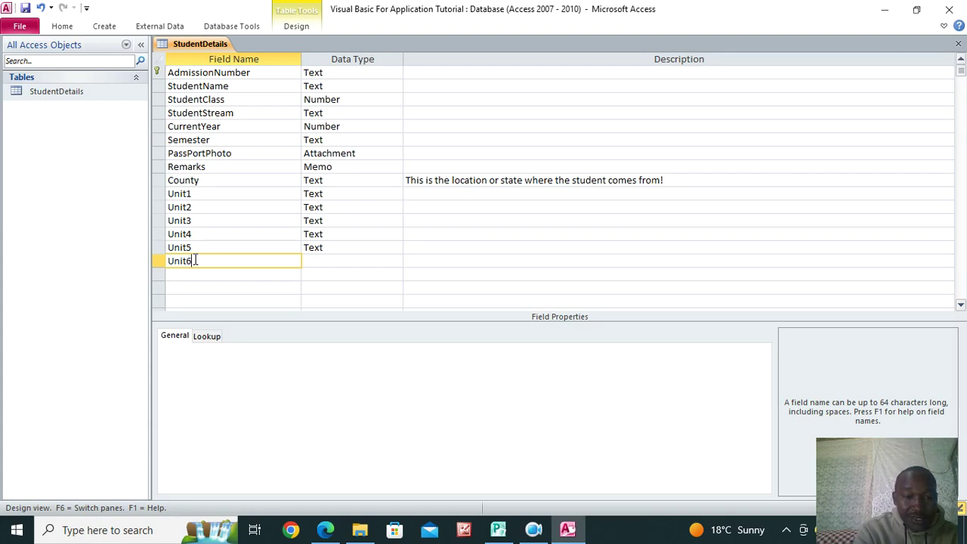
click(189, 276)
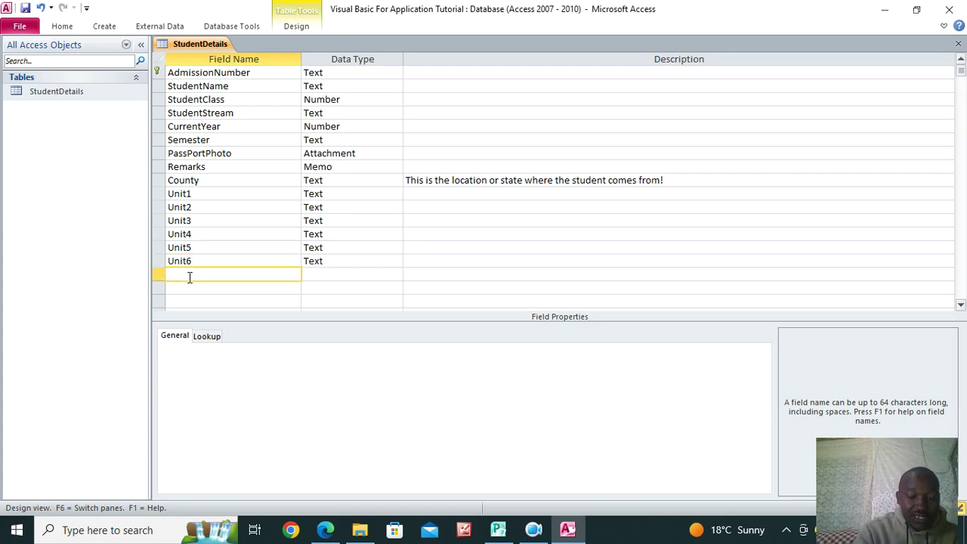
text(Unit7)
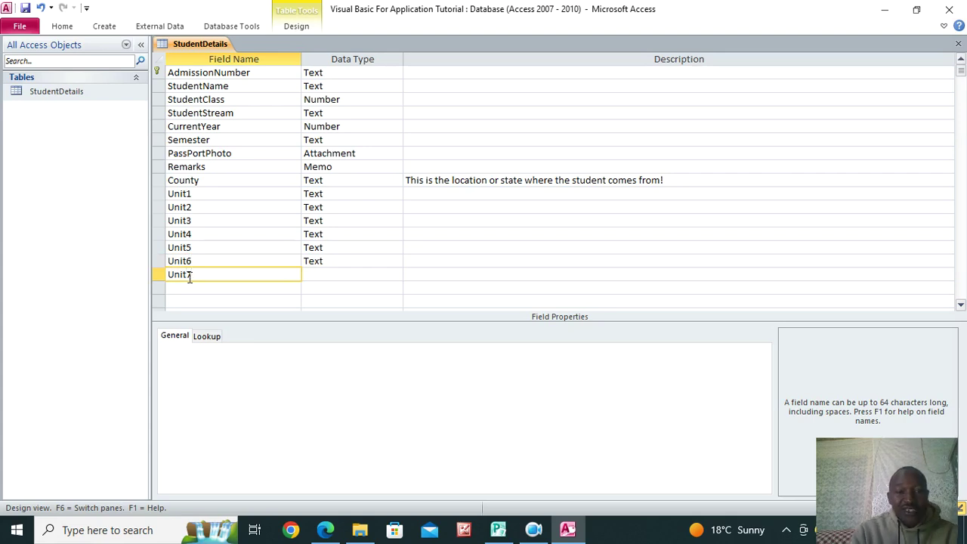
click(328, 274)
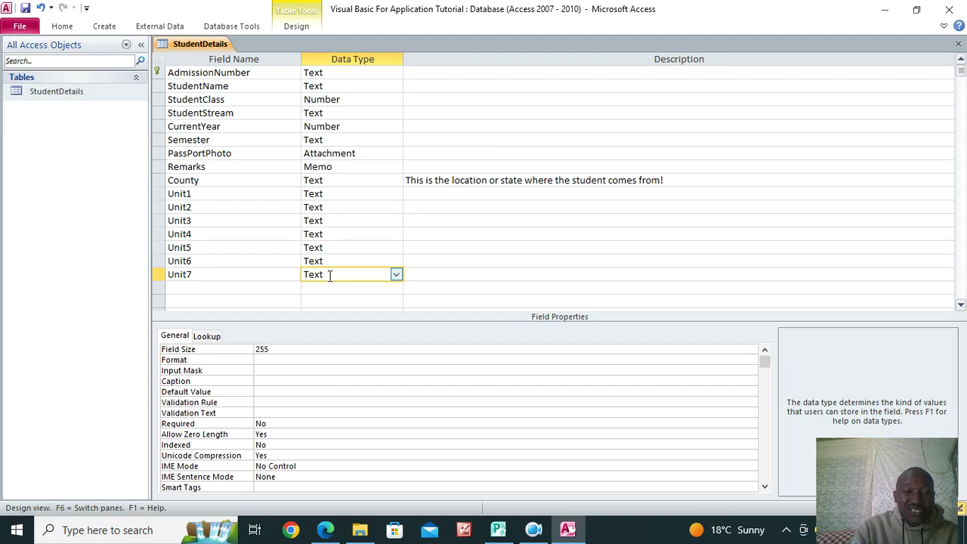
double_click(363, 181)
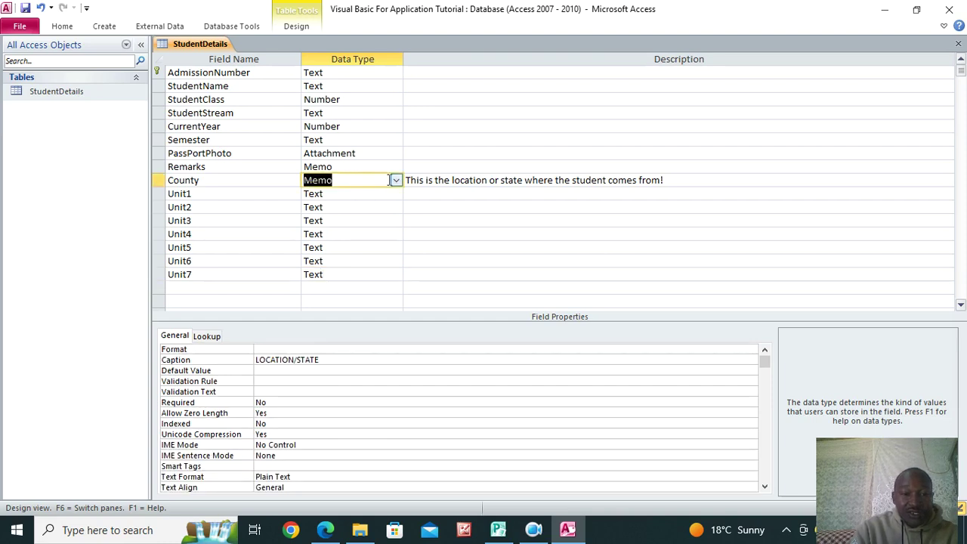
click(395, 179)
click(368, 194)
Set the data type of the fields Unit1 through Unit7 to Yes/No.
double_click(347, 195)
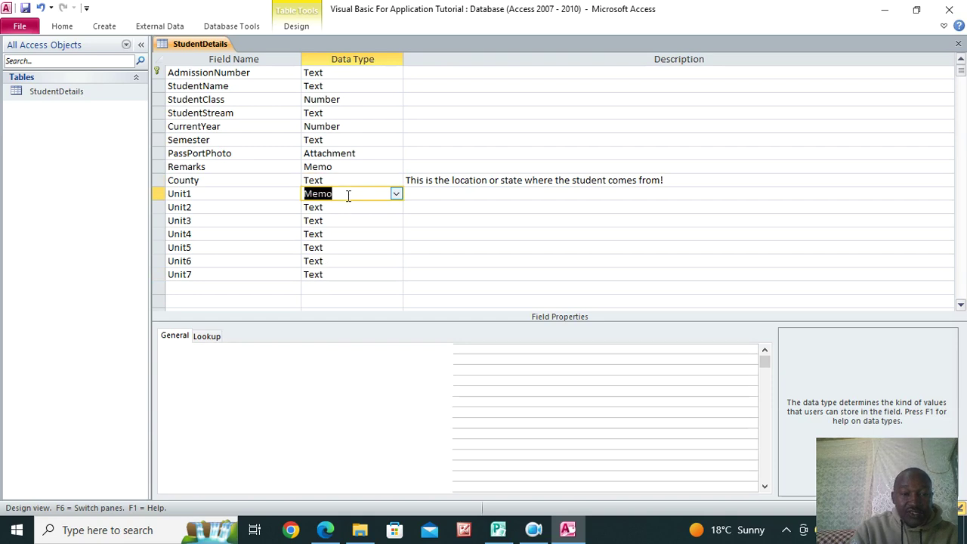
text(y)
key(Down)
text(y)
key(Down)
text(y)
key(Down)
key(y)
key(Down)
text(y)
key(Down)
text(y)
key(Down)
text(y)
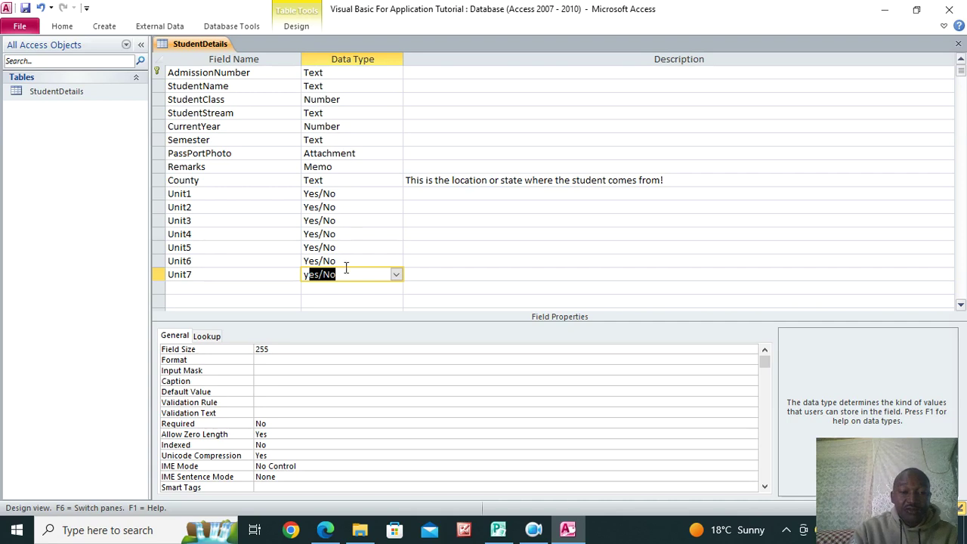
click(305, 286)
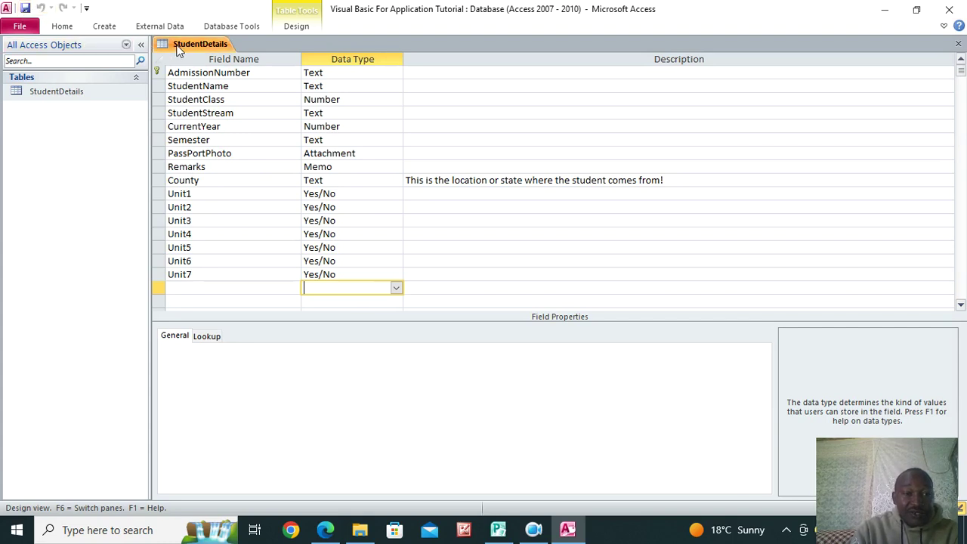
Show the StudentDetails table in datasheet view and close all open objects.
double_click(74, 91)
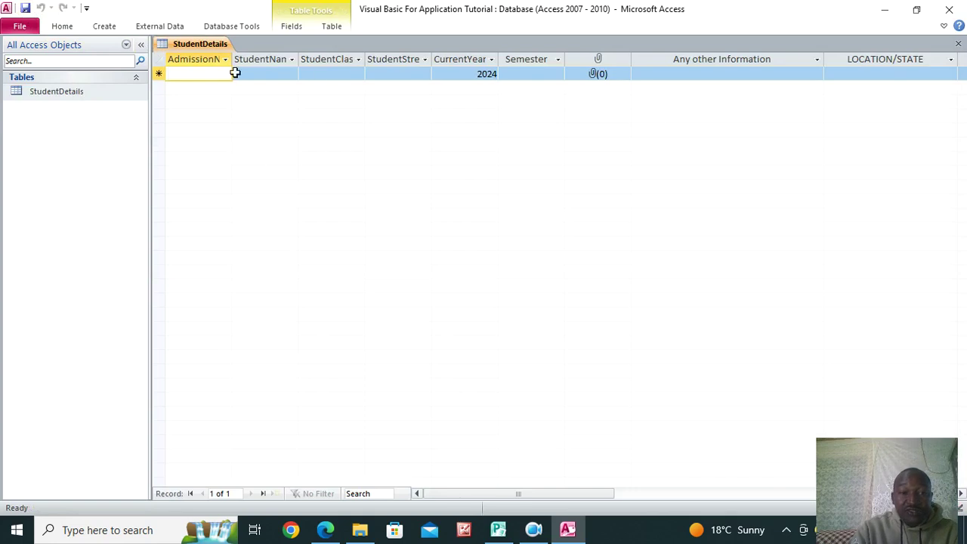
right_click(189, 46)
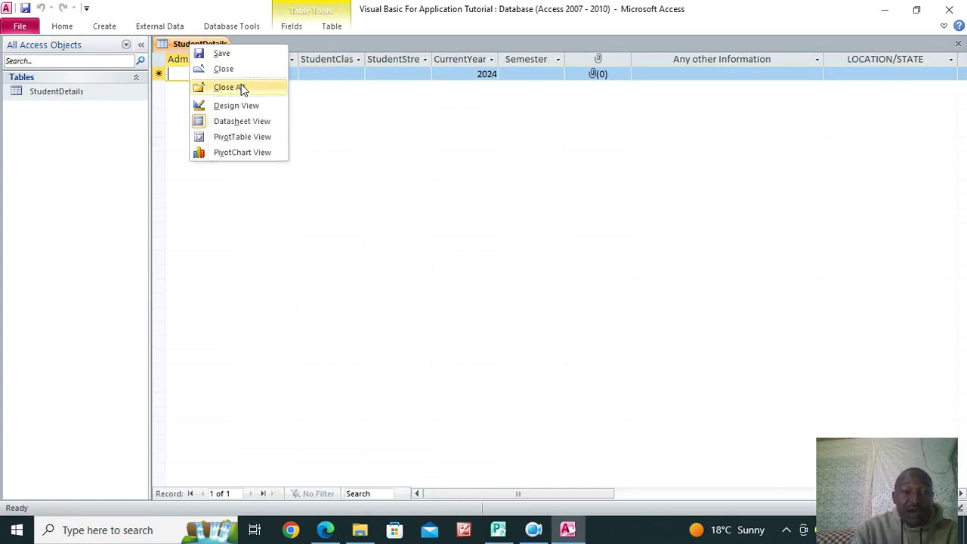
click(240, 87)
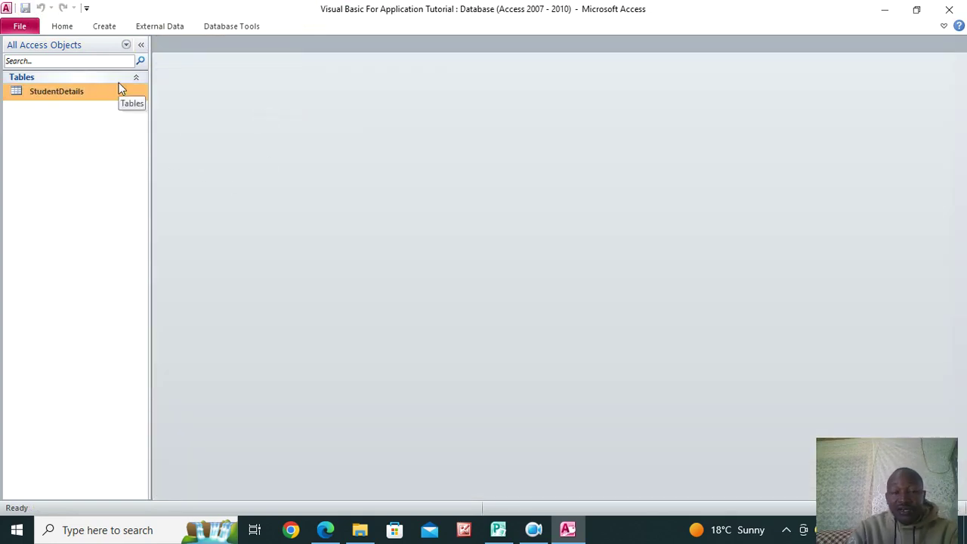
Create a new table in design view and add a first field named ExamAdmno with the Text data type.
click(104, 25)
click(101, 64)
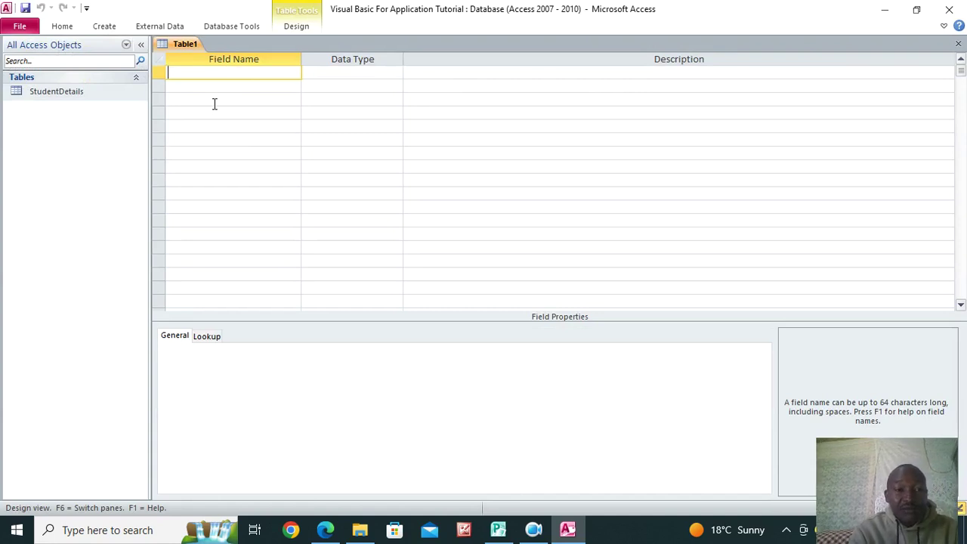
text(EXA)
key(BackSpace)
key(BackSpace)
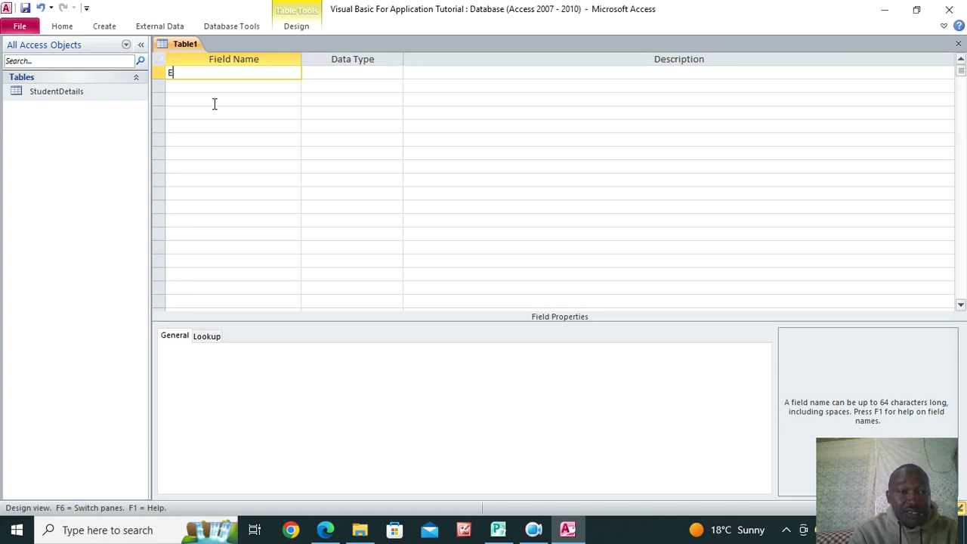
text(xam)
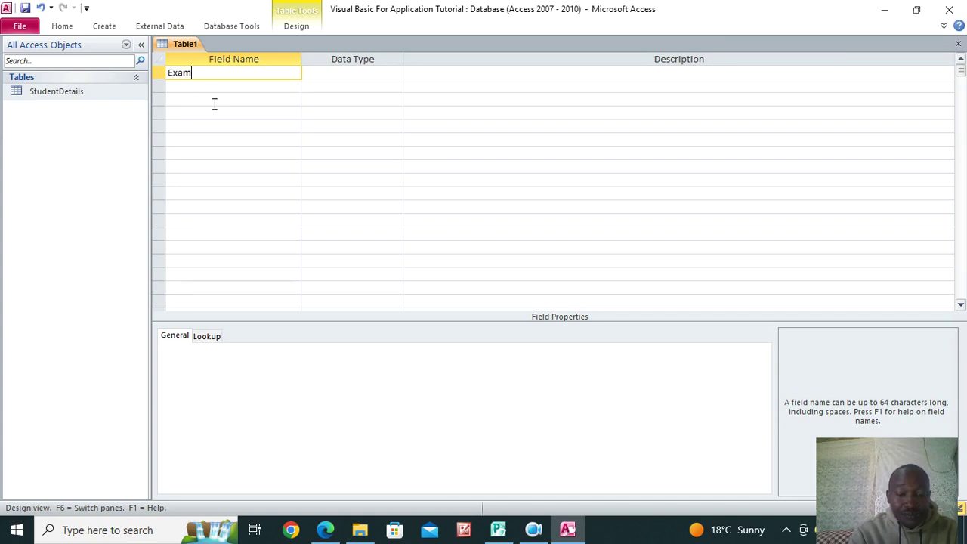
text(Admno)
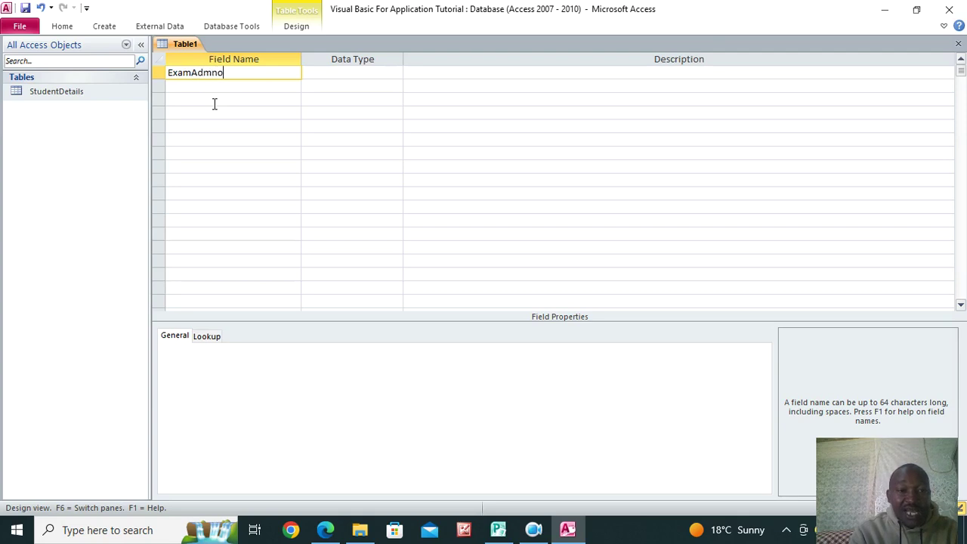
key(Down)
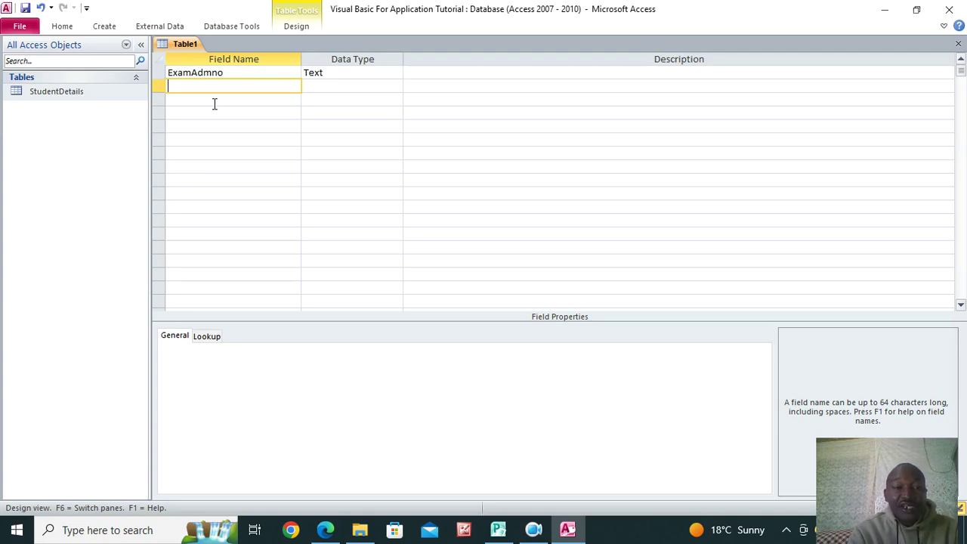
Add a SerialNumber field with the AutoNumber data type below ExamAdmno and make it the primary key.
text(Seria)
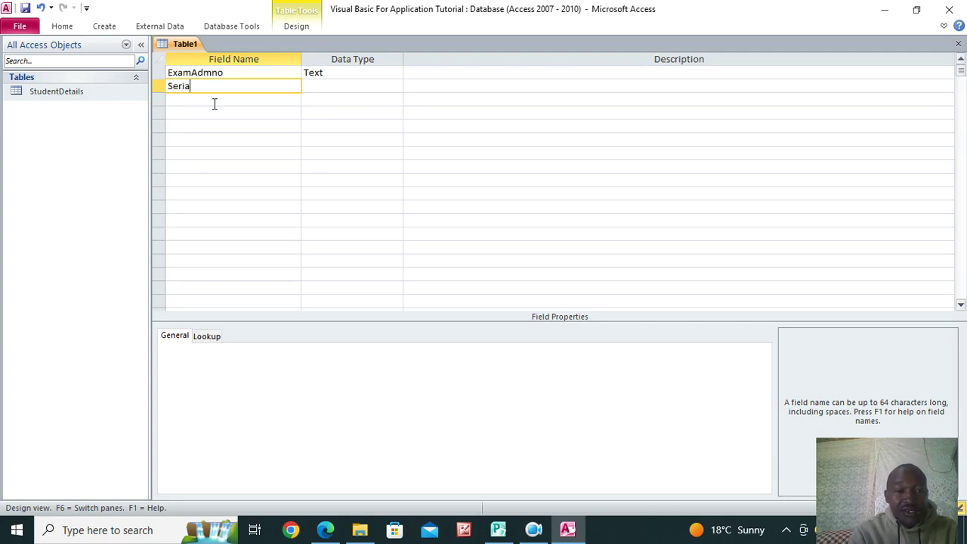
text(lNumber)
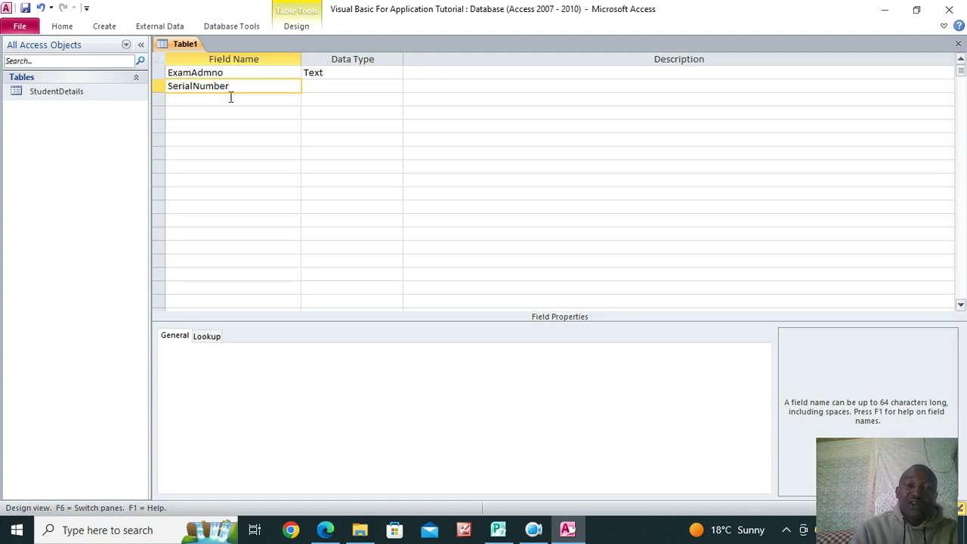
click(332, 89)
text(a)
right_click(332, 89)
click(360, 102)
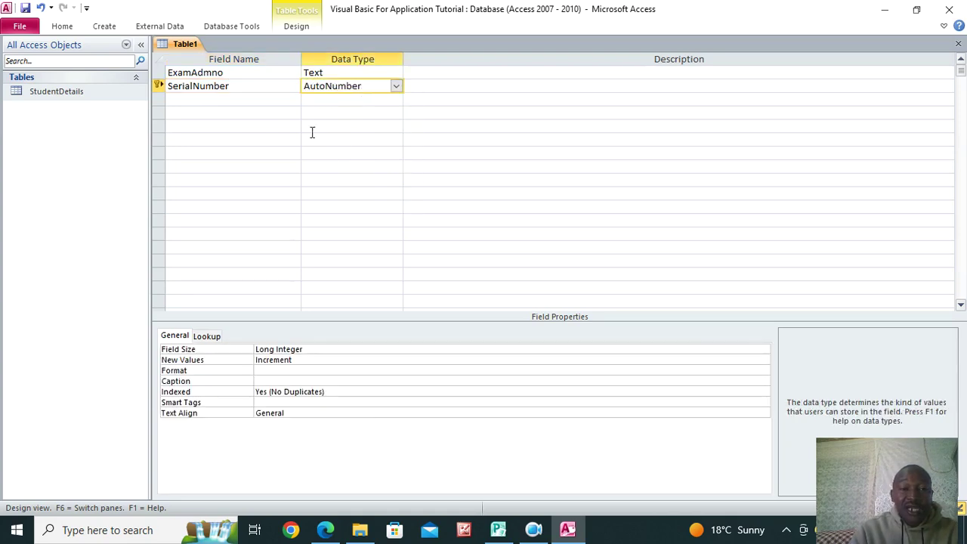
Add a field named ExamClass with the Number data type below SerialNumber.
click(239, 99)
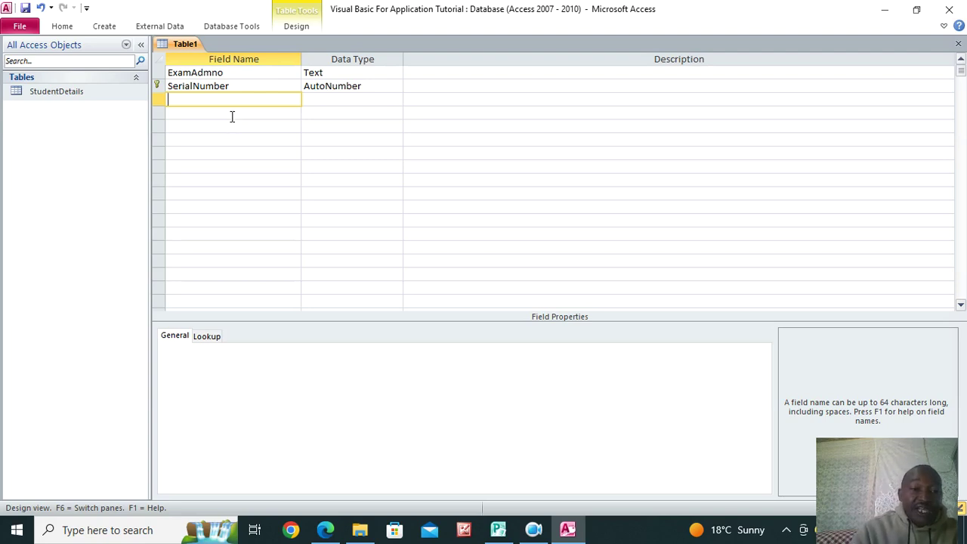
text(E)
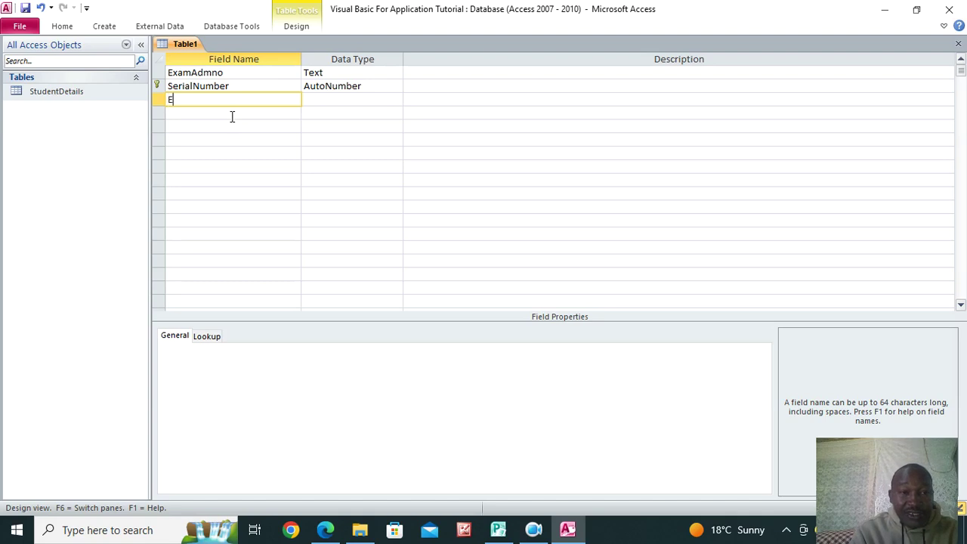
text(xamStrea)
key(BackSpace)
key(BackSpace)
key(BackSpace)
key(BackSpace)
key(BackSpace)
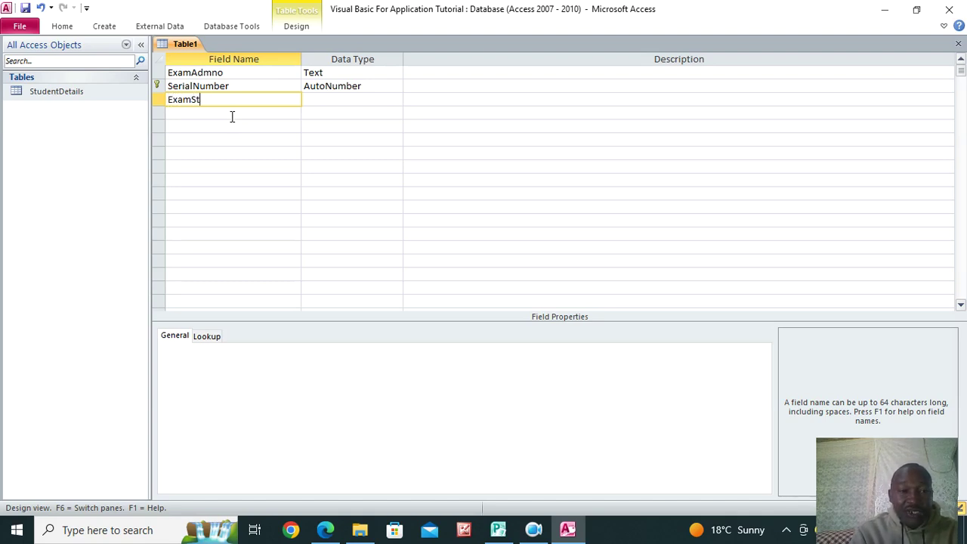
text(Class)
click(315, 99)
text(n)
Add a field named ExamStream with the Text data type below ExamClass.
click(230, 113)
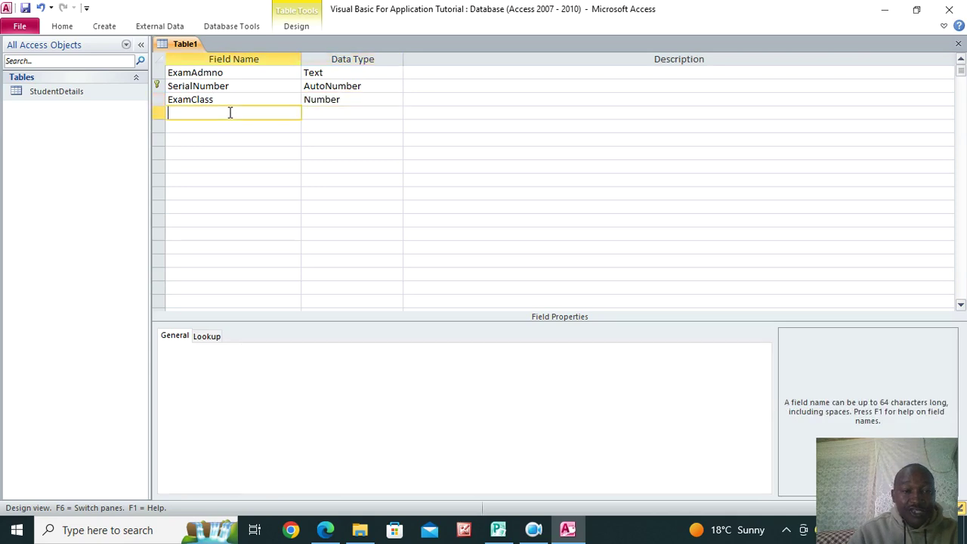
text(Exam)
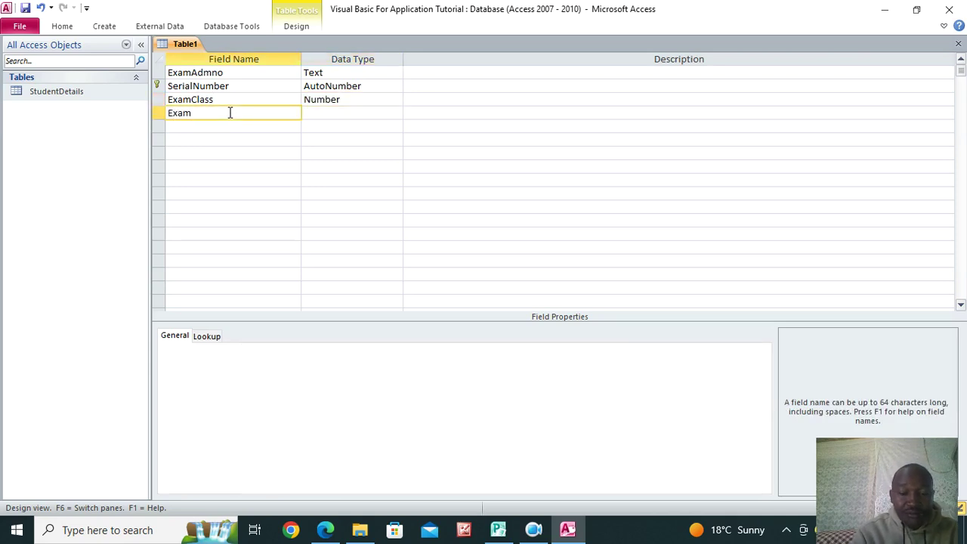
text(Stream)
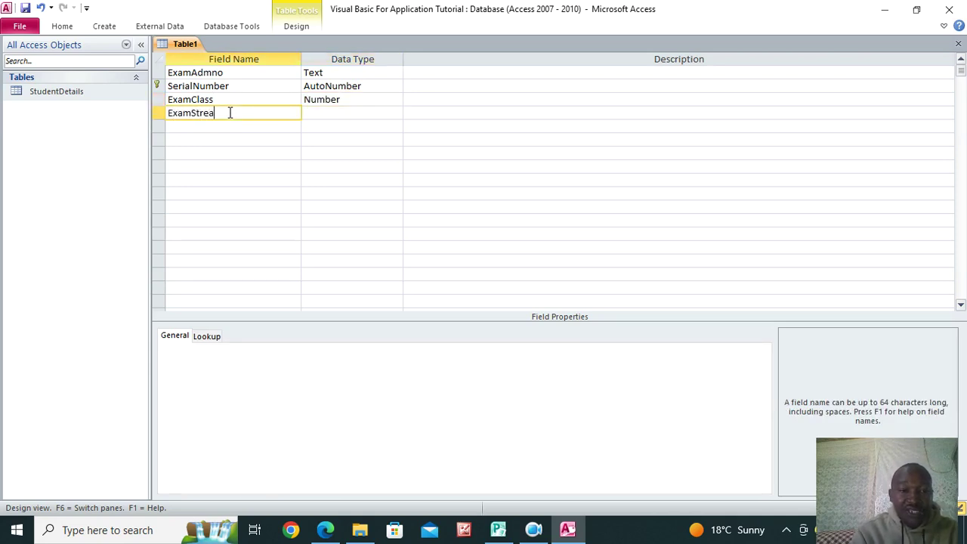
click(316, 113)
Add a field named ExamYear with the Number data type below ExamStream.
click(185, 128)
text(EXam)
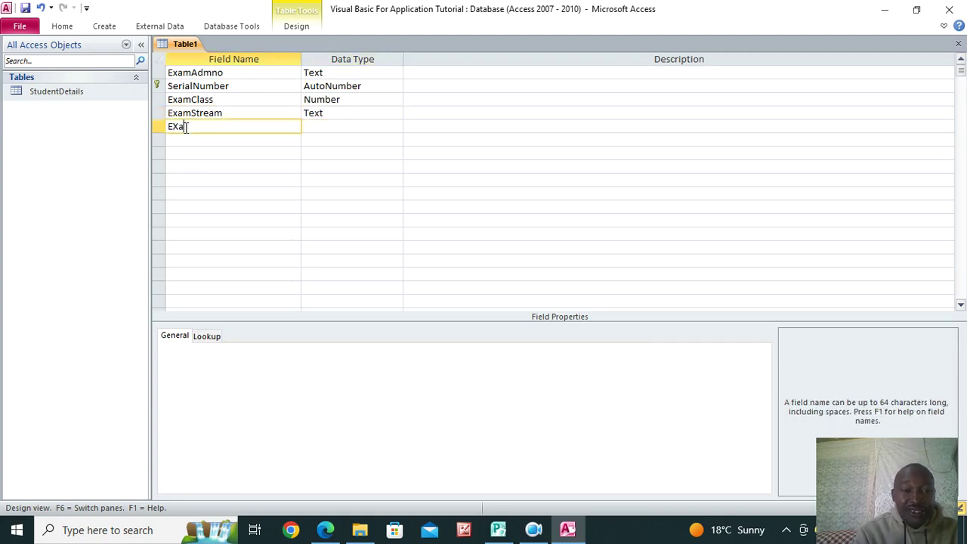
key(BackSpace)
key(BackSpace)
key(BackSpace)
text(xamYEar)
key(BackSpace)
key(BackSpace)
key(BackSpace)
text(era)
key(BackSpace)
key(BackSpace)
text(ar)
click(323, 126)
text(n)
Add a field named ExamUnit1 below ExamYear.
click(227, 137)
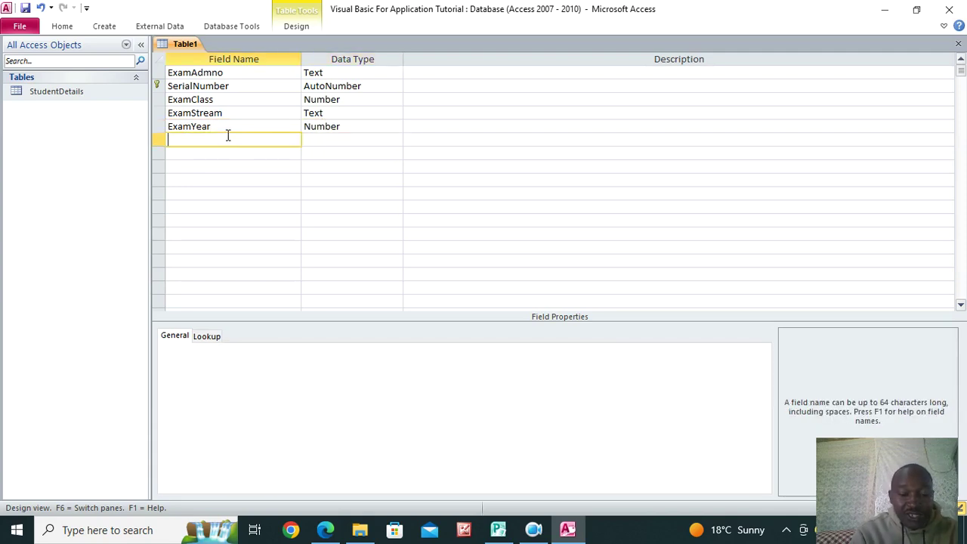
text(u)
key(BackSpace)
text(U)
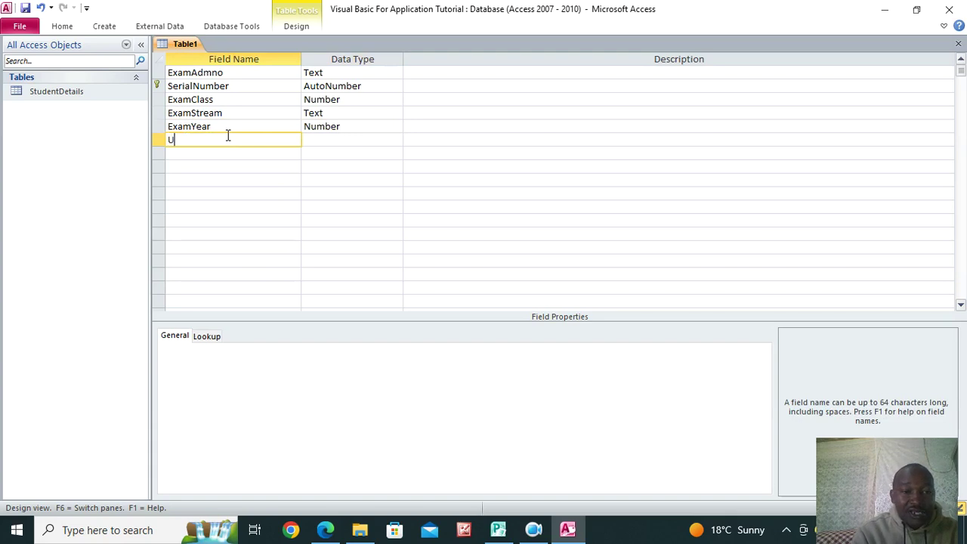
key(BackSpace)
text(Ex)
key(BackSpace)
text(xa)
key(BackSpace)
key(BackSpace)
text(xam)
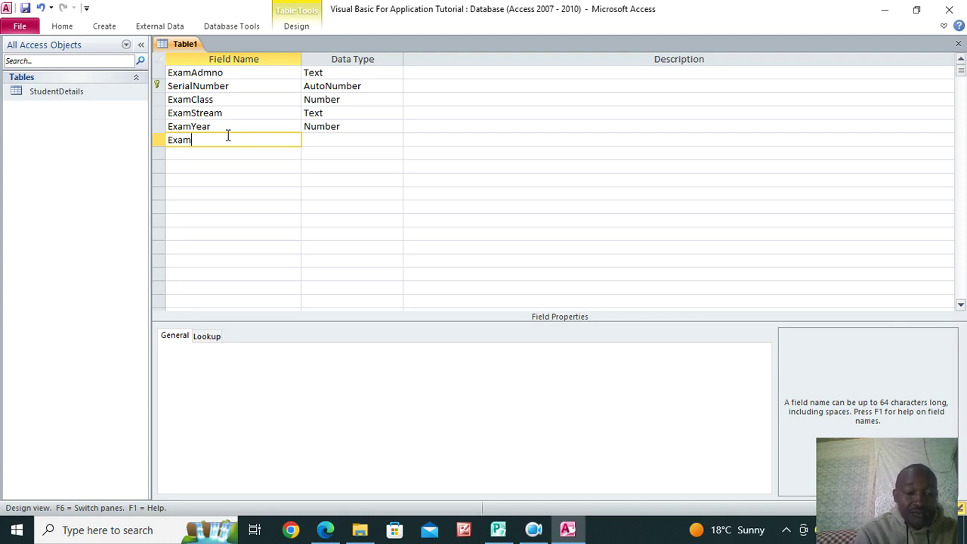
text(Unit1)
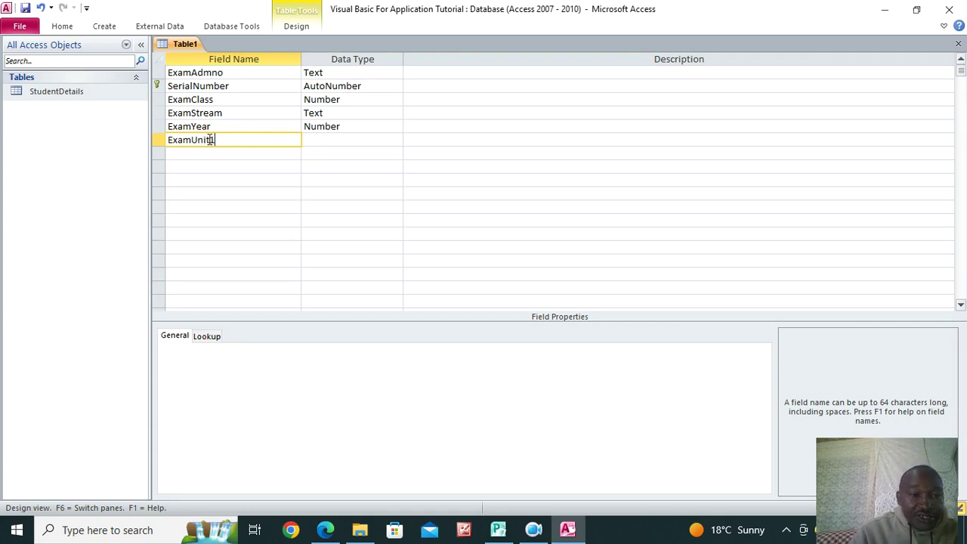
Copy the ExamUnit part of the first unit field's name and reuse it to add ExamUnit2, ExamUnit3 and ExamUnit4 below.
drag(210, 140, 167, 140)
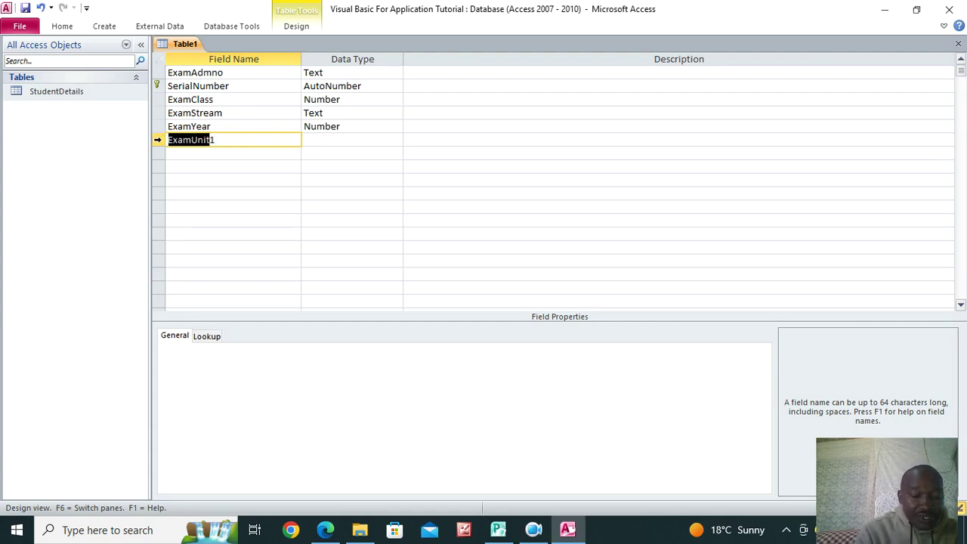
key(ctrl+c)
click(201, 152)
key(ctrl+v)
text(2)
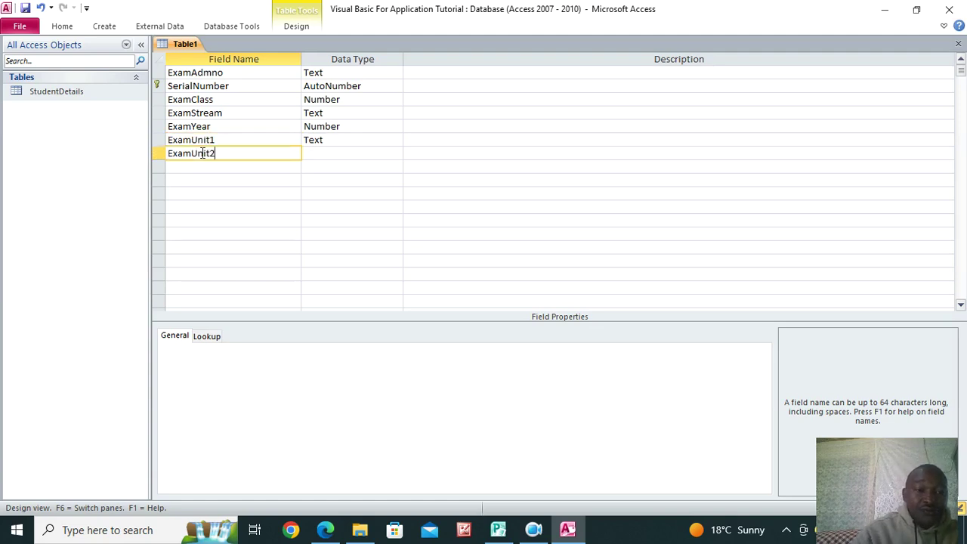
click(194, 166)
key(ctrl+v)
text(3)
click(195, 181)
key(ctrl+v)
text(4)
Add the fields ExamUnit5, ExamUnit6 and ExamUnit7 below ExamUnit4, reusing the copied name stem.
click(196, 194)
key(ctrl+v)
text(5)
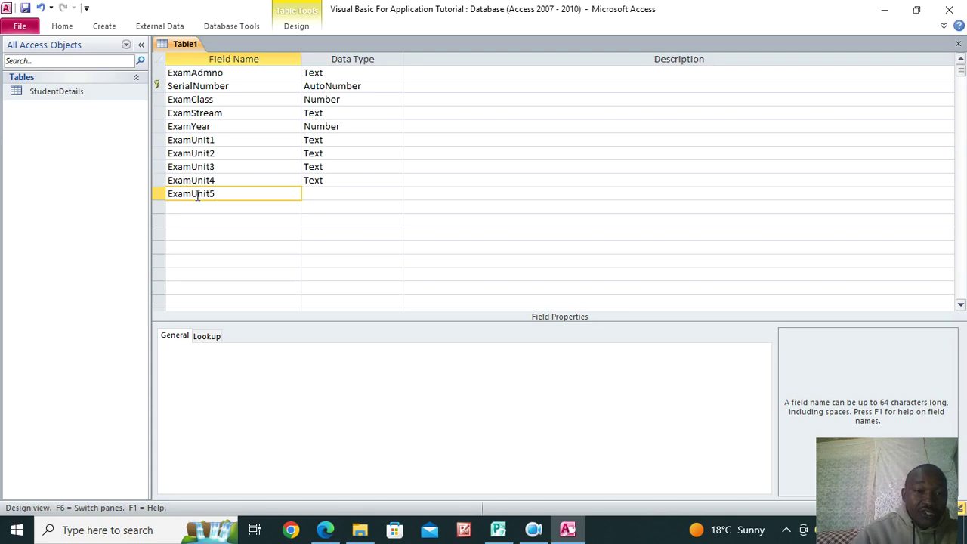
click(193, 206)
key(ctrl+v)
text(6)
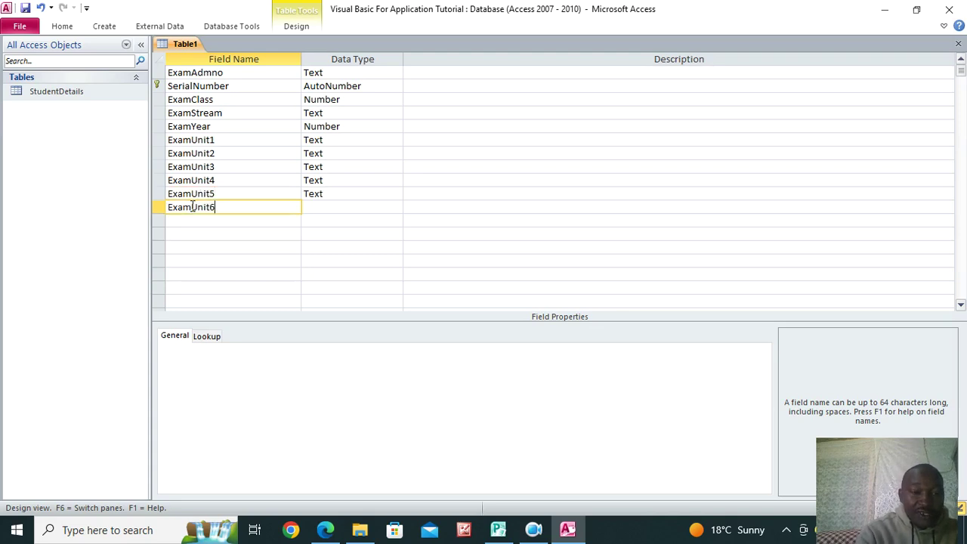
click(187, 219)
key(ctrl+v)
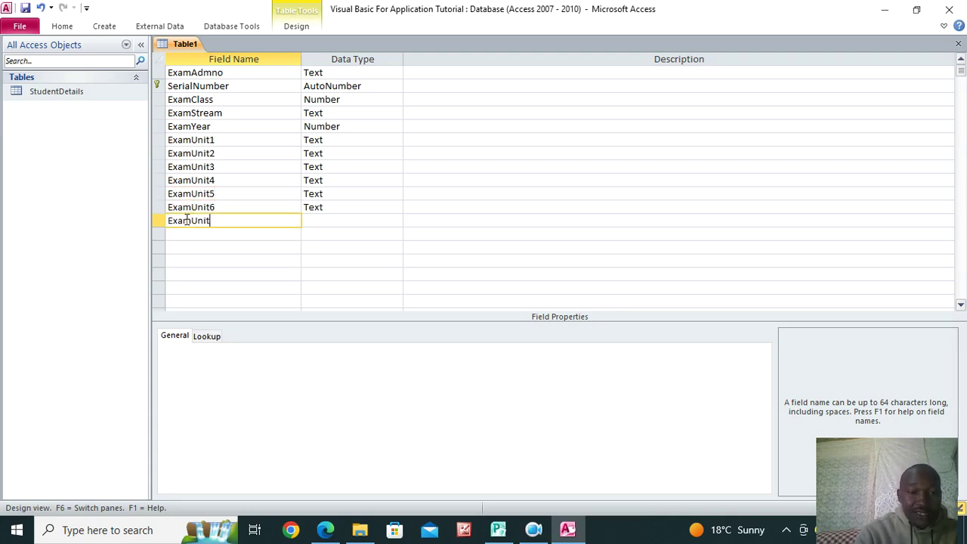
text(7)
Add a field named ExamTotal with the Text data type below ExamUnit7.
click(186, 233)
key(ctrl+v)
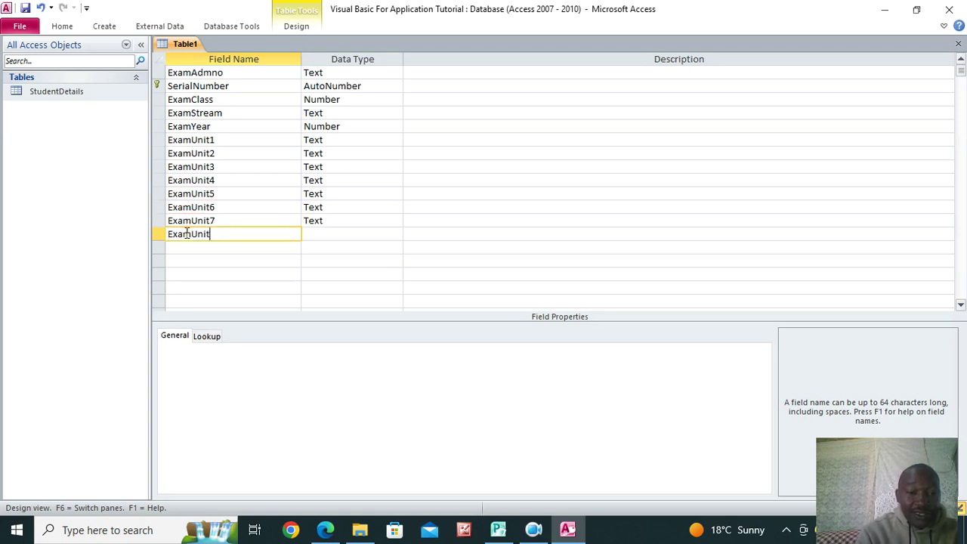
key(BackSpace)
key(BackSpace)
key(BackSpace)
text(To)
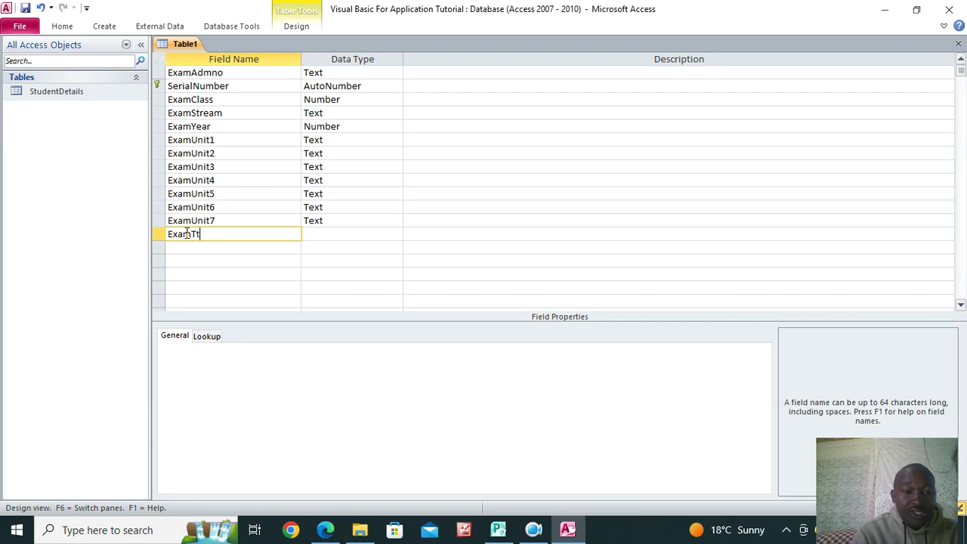
text(tal)
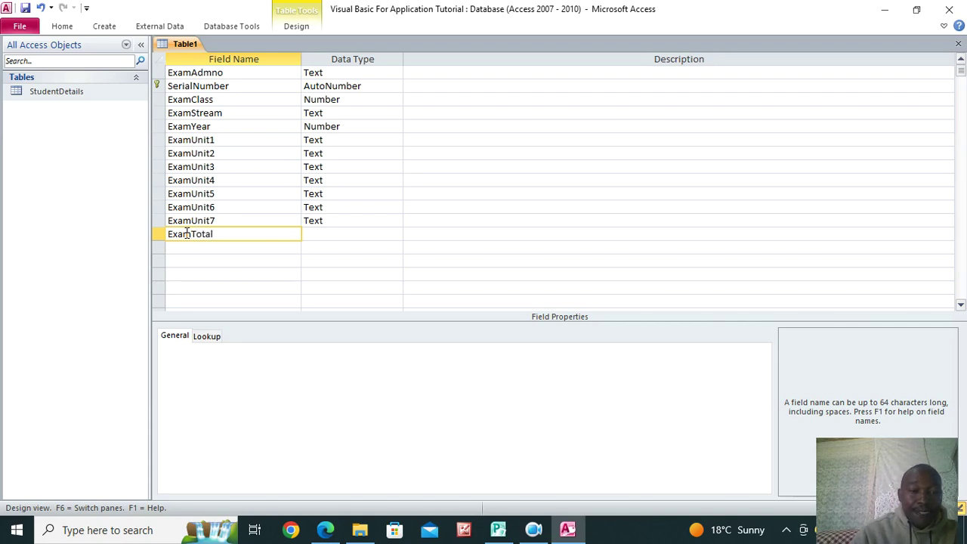
click(318, 236)
Add a field named ExamGrade with the Text data type below ExamTotal.
click(216, 244)
text(Exam)
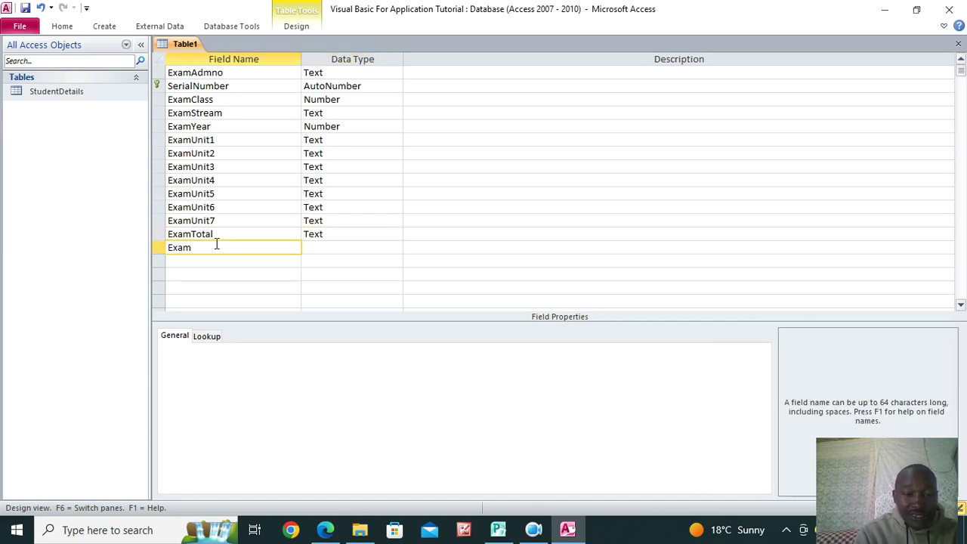
text(Grade)
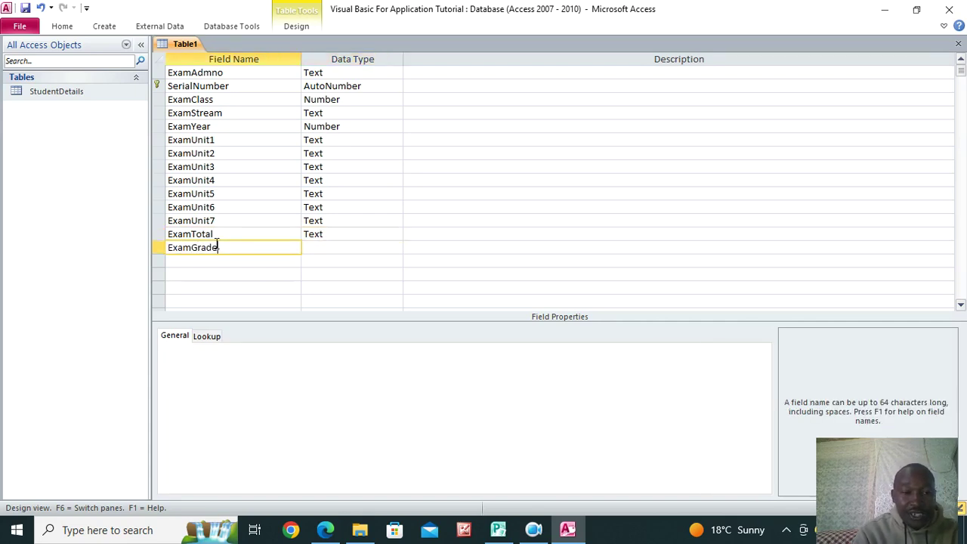
click(307, 257)
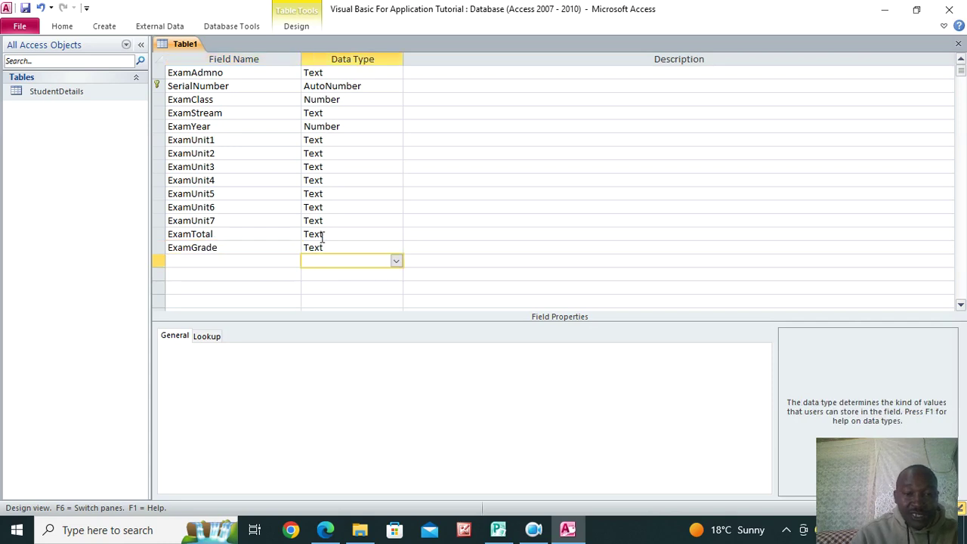
Change the data type of ExamTotal and of all fields from ExamUnit1 to ExamUnit7 to Number.
double_click(325, 234)
text(N)
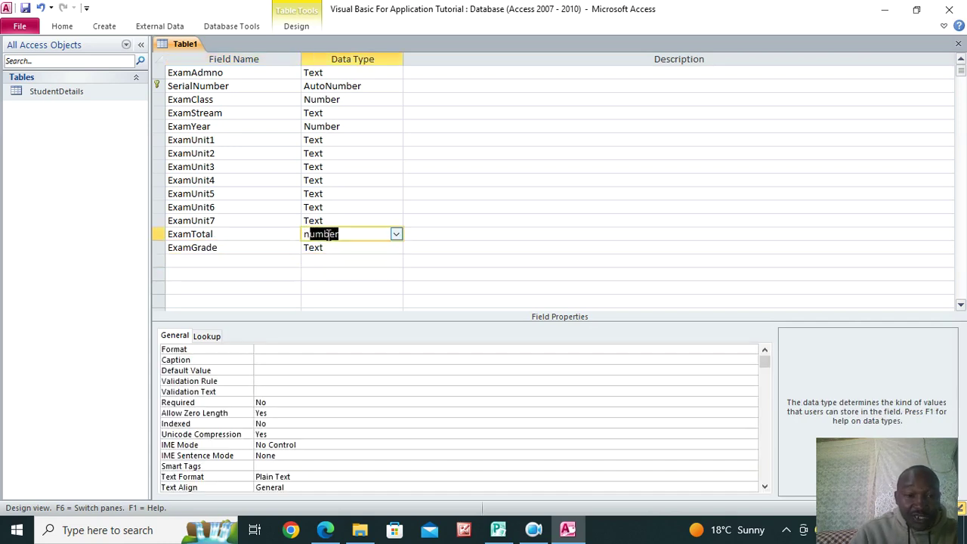
click(331, 142)
double_click(332, 142)
text(N)
key(Down)
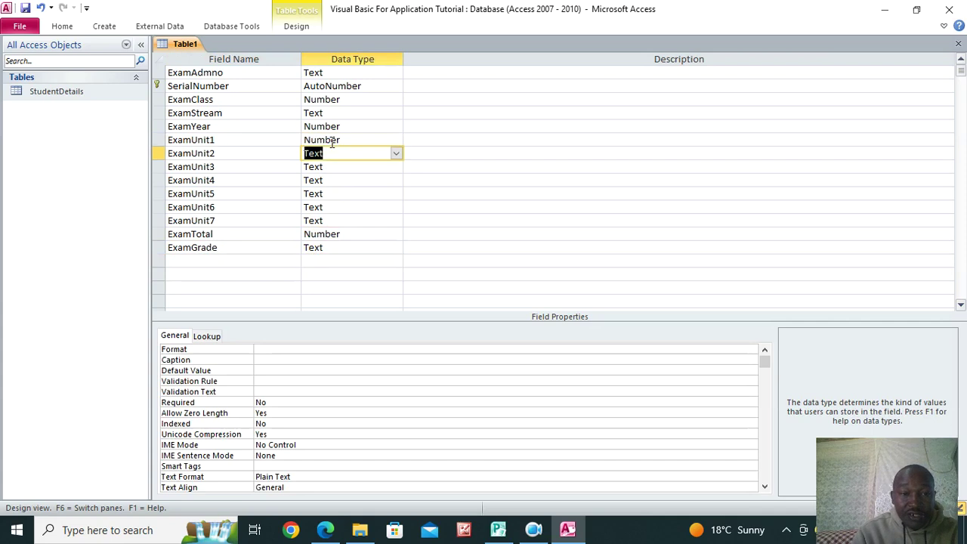
text(N)
key(Down)
text(N)
key(Down)
text(N)
key(Down)
text(N)
key(Down)
text(n)
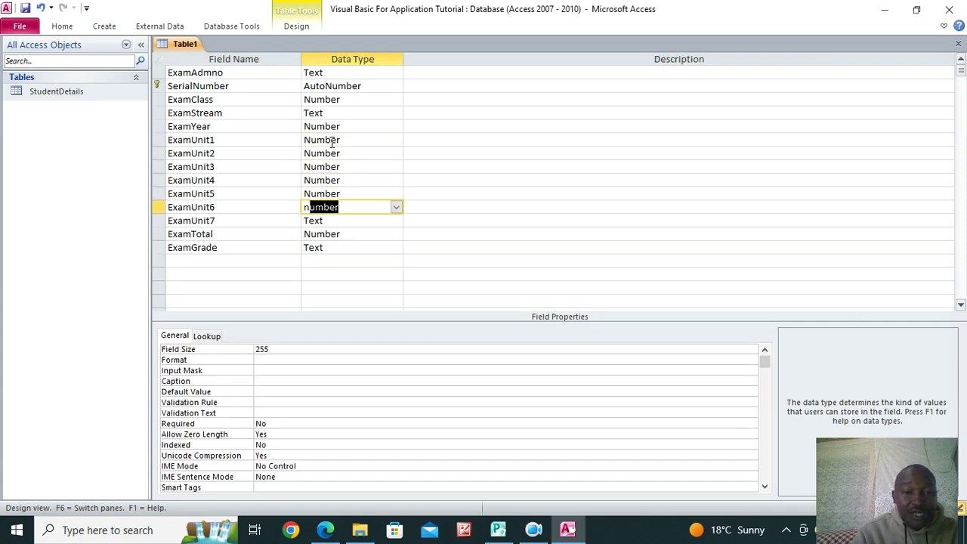
key(Down)
text(n)
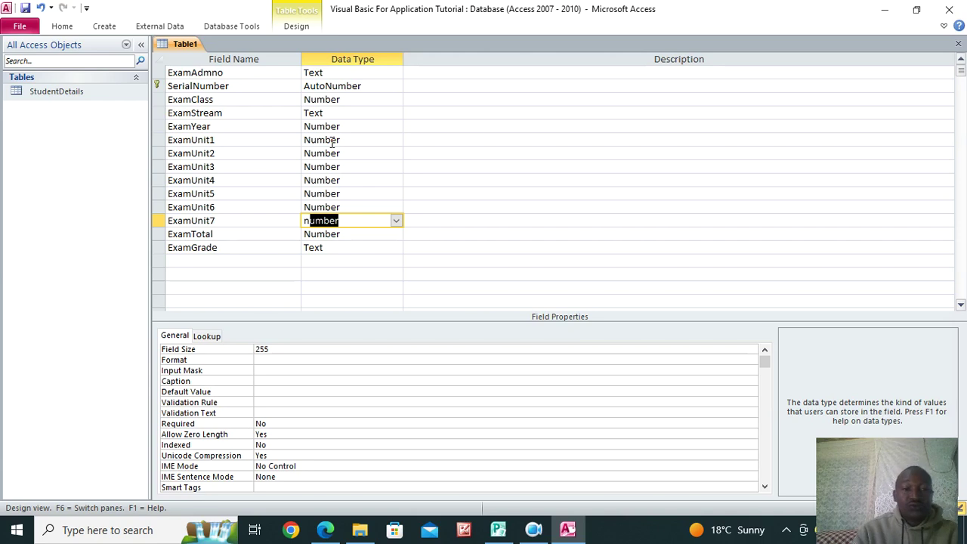
click(433, 166)
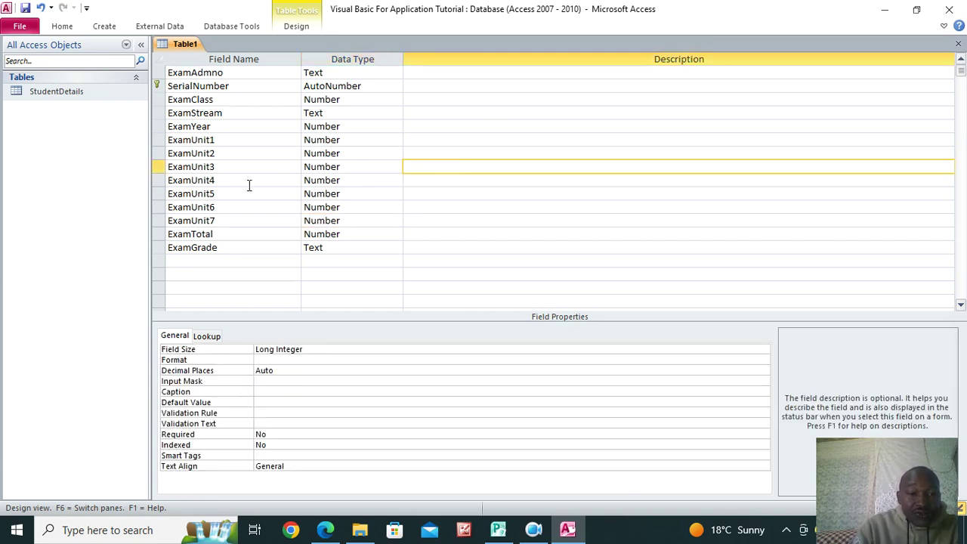
Rename the ExamGrade field to ExamMeanGrade and select the rows ExamUnit1 through ExamUnit7.
click(193, 248)
text(Mean)
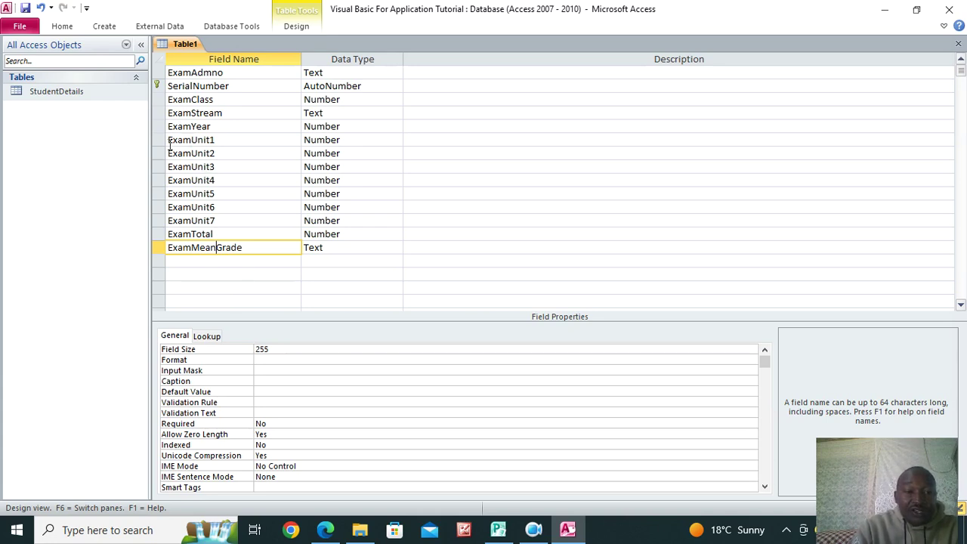
drag(144, 139, 141, 220)
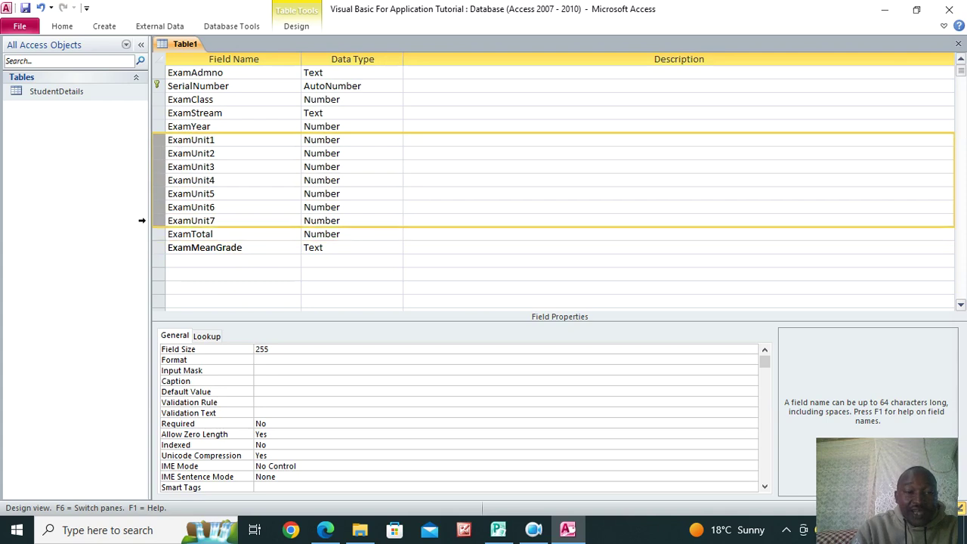
Add the fields ExamUnit1G, ExamUnit2G and ExamUnit3G below ExamMeanGrade.
click(196, 261)
text(ExamUnit)
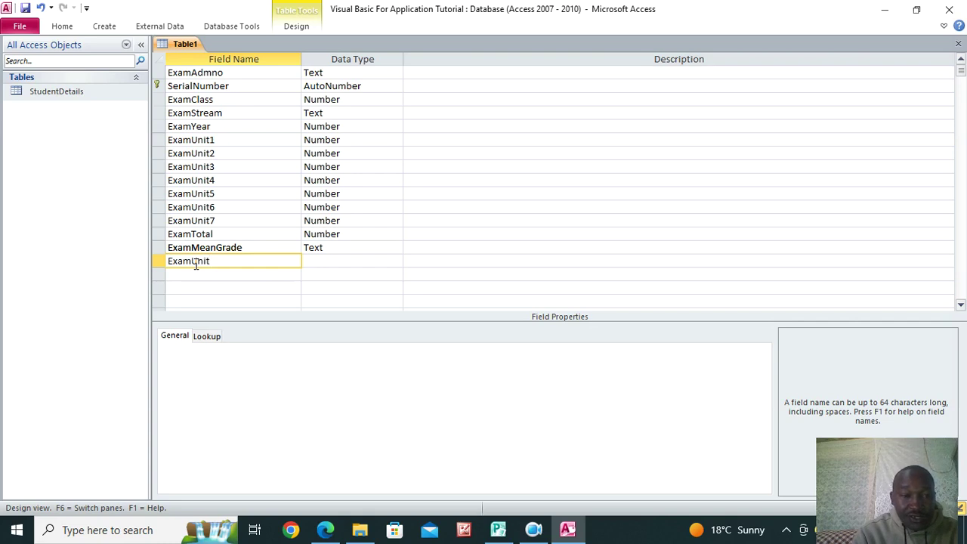
text(1G)
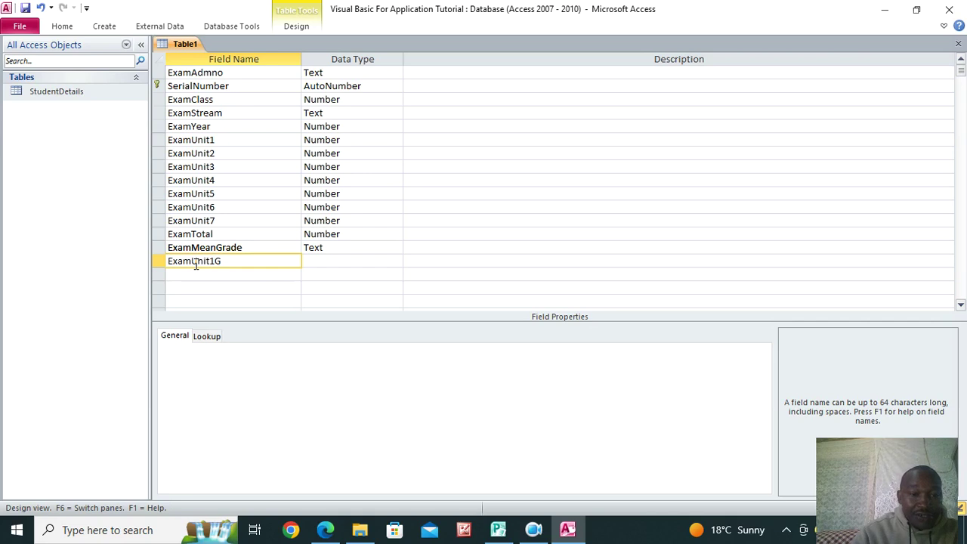
click(193, 277)
text(ExamUnit2G)
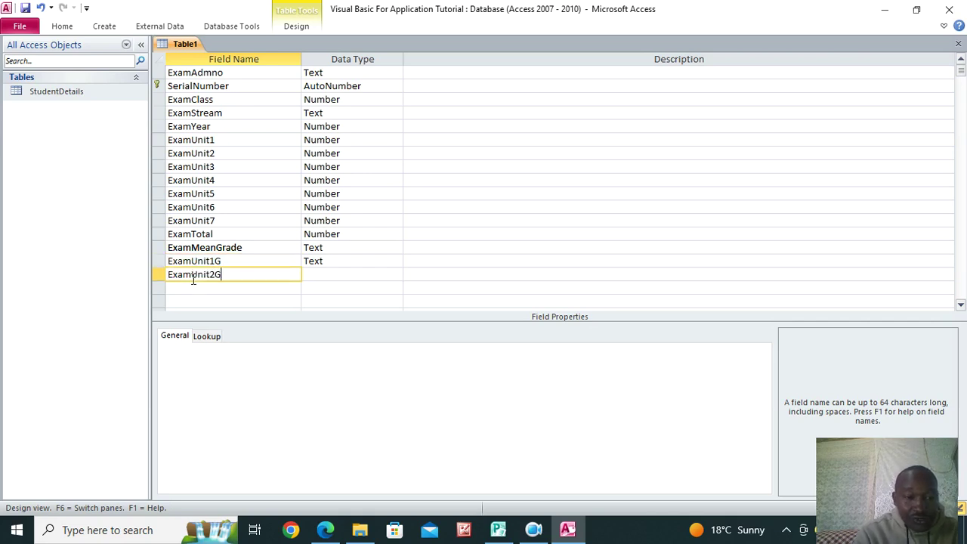
click(185, 287)
text(ExamUnit3G)
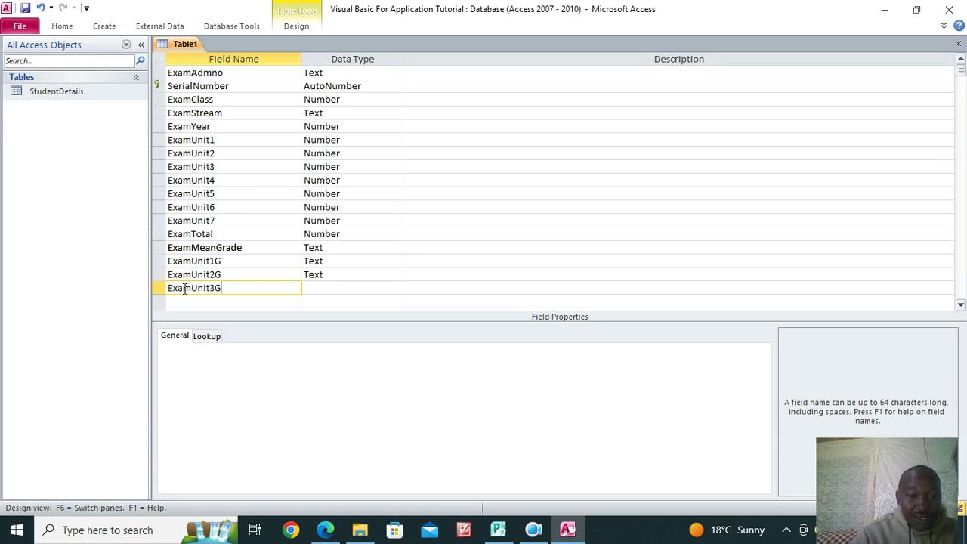
Add a field named ExamUnit4G below ExamUnit3G.
click(202, 303)
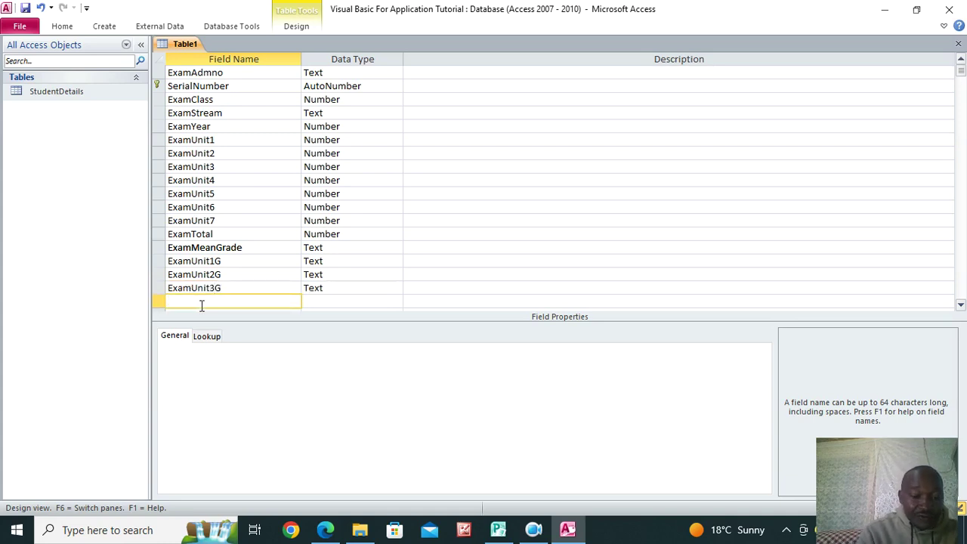
text(ExamUnit4)
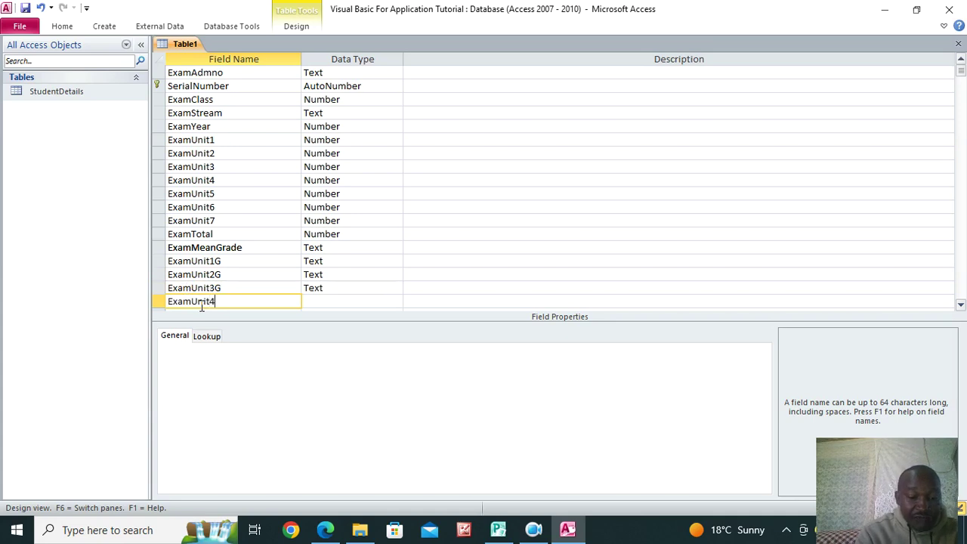
key(alt+F11)
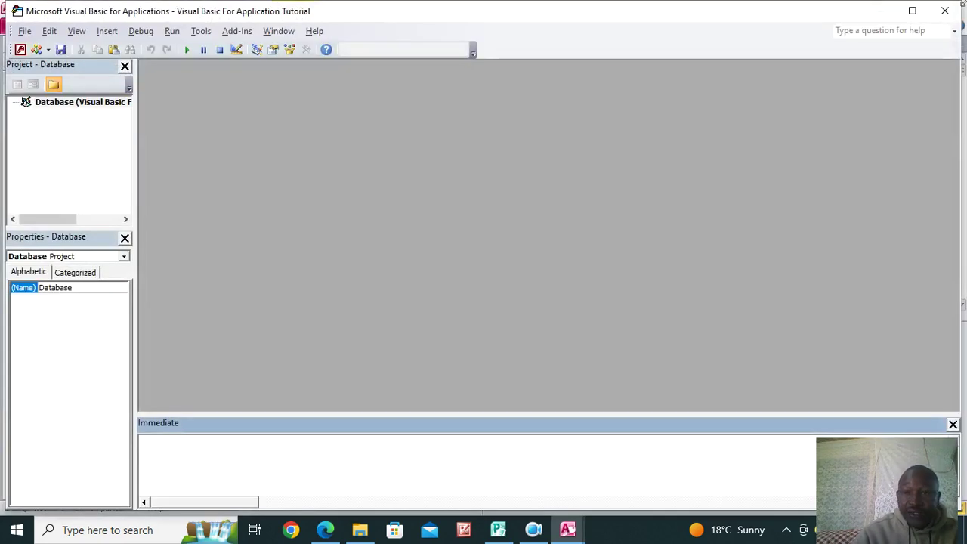
click(937, 21)
text(G)
Add the text fields ExamUnit5G, ExamUnit6G and ExamUnit7G below ExamUnit4G.
scroll(227, 287, down, 3)
click(194, 204)
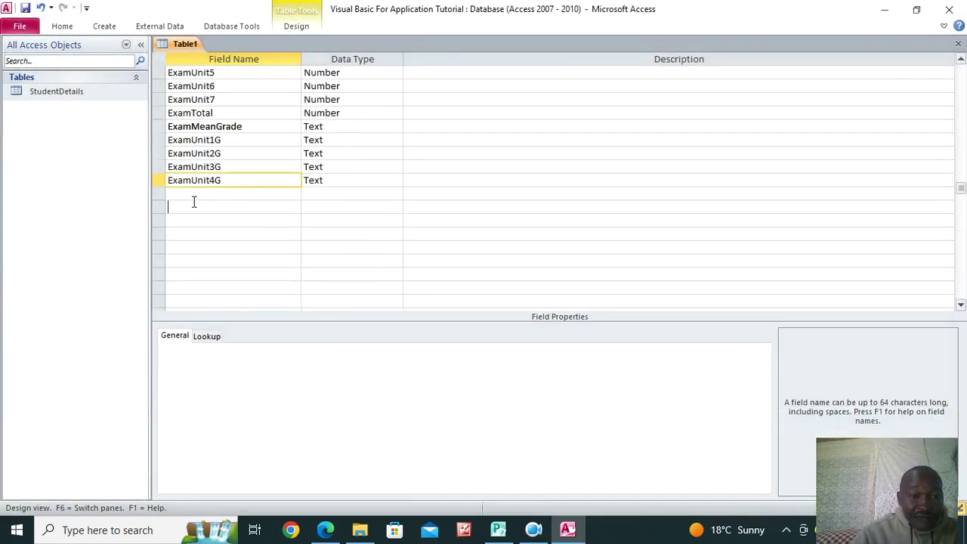
click(194, 194)
text(ExamUnit5)
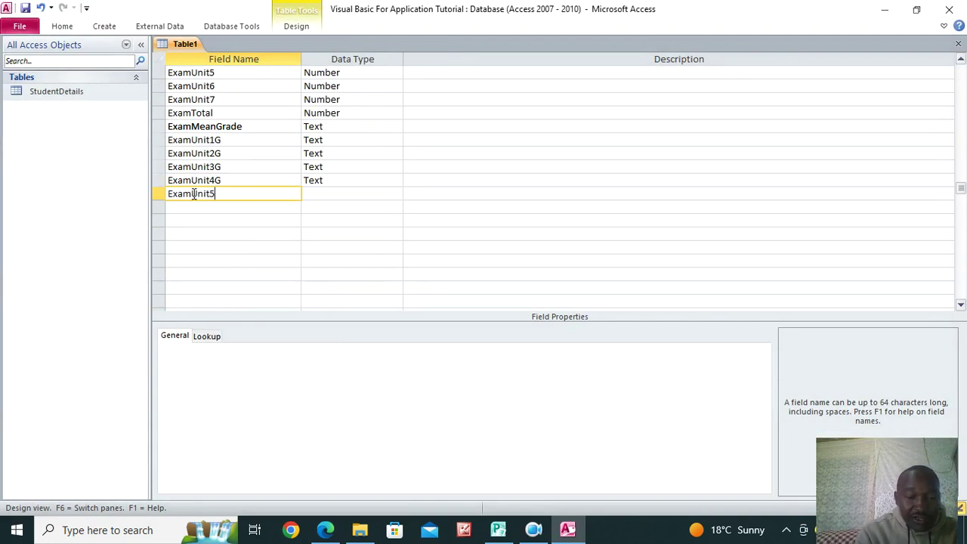
text(G)
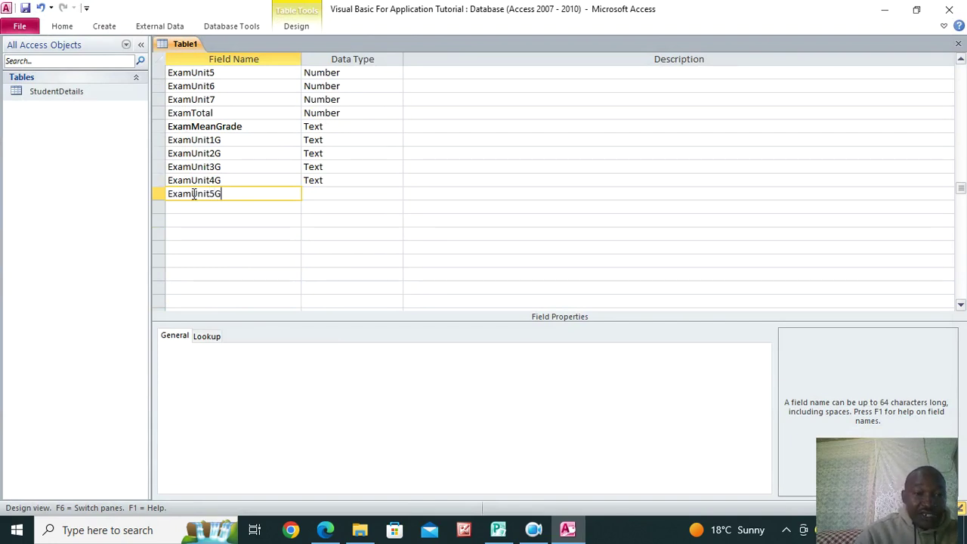
click(179, 206)
text(ExamUnit)
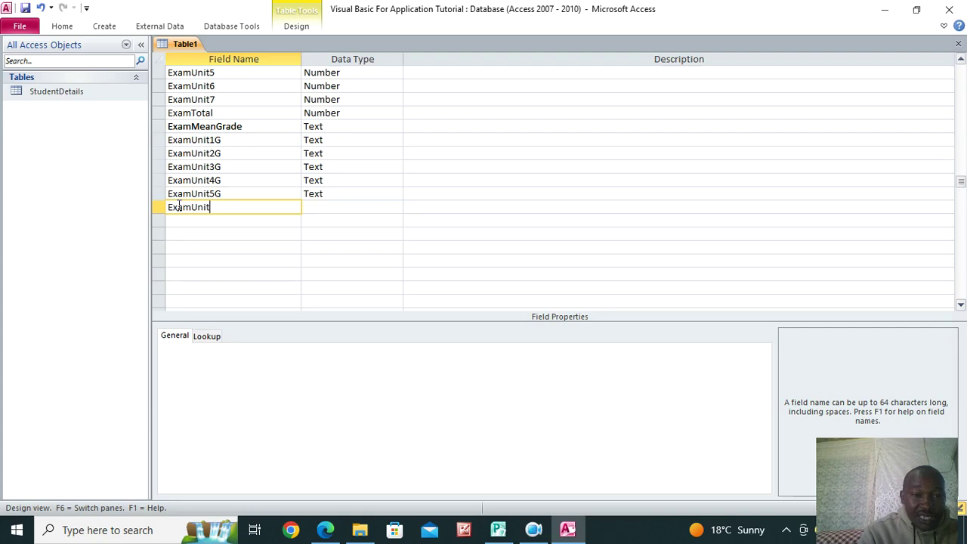
text(6G)
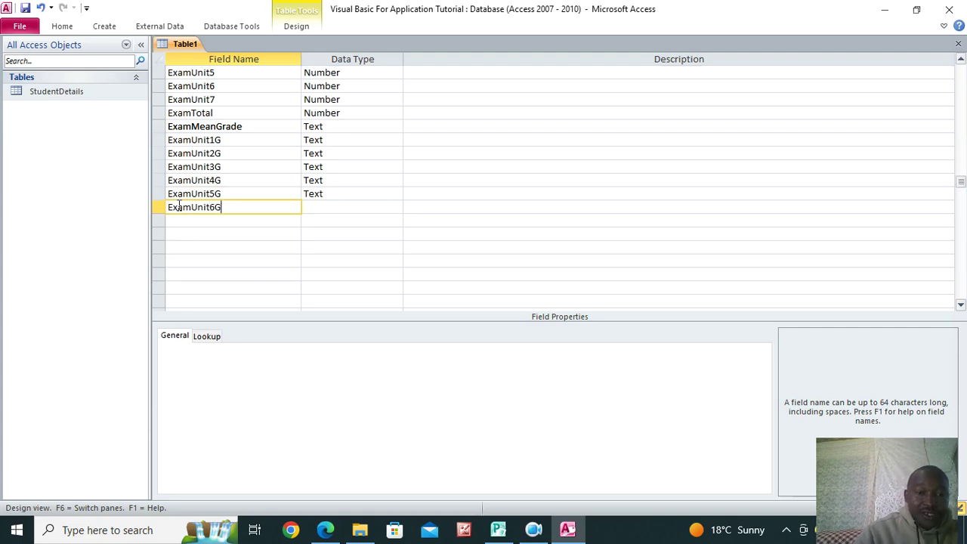
click(179, 220)
text(ExamUnit7G)
key(Tab)
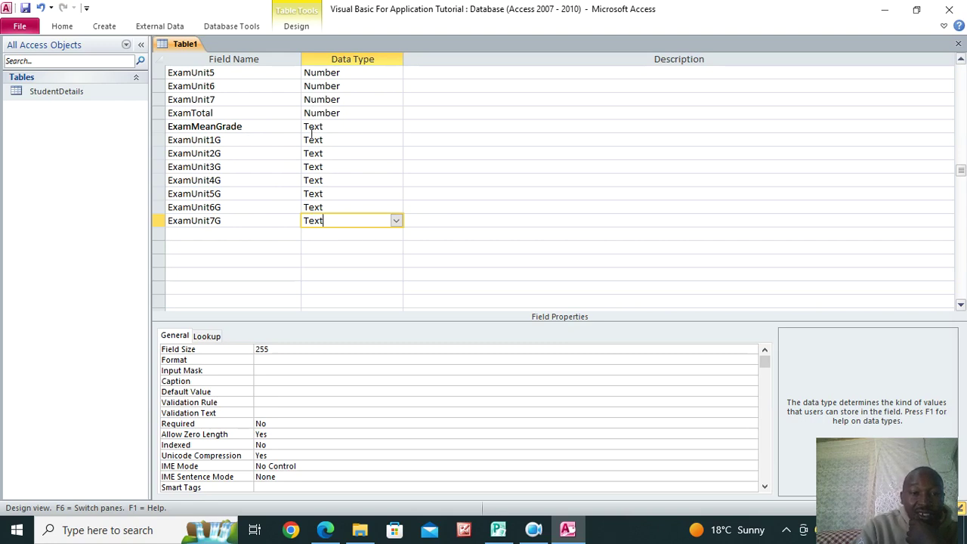
Enter the description "G stands for Grade" for the ExamUnit1G field.
click(415, 139)
text(G)
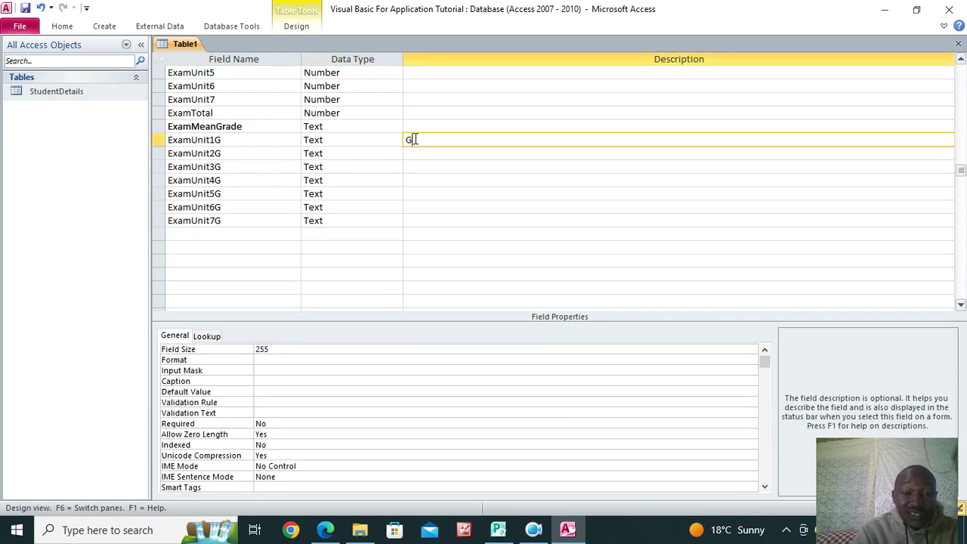
text( stands for )
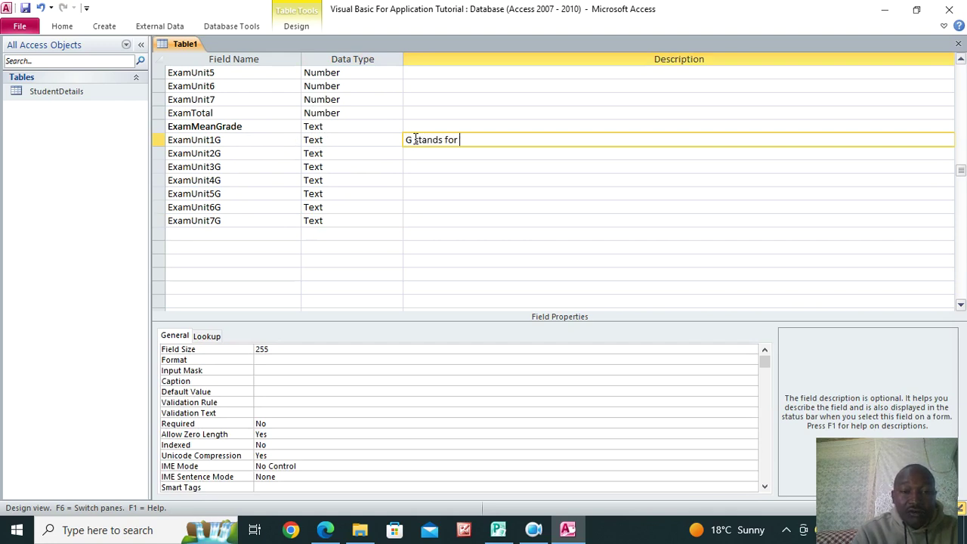
text(Grade)
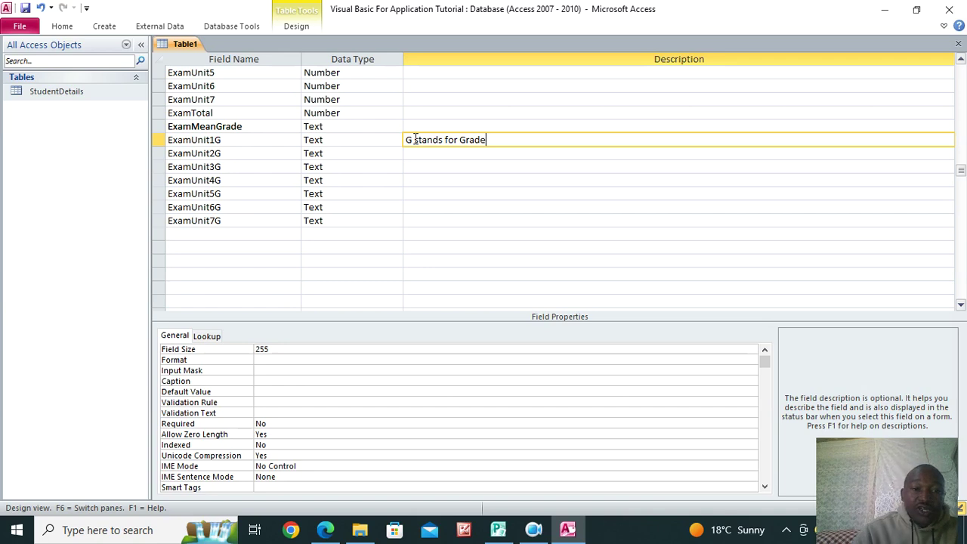
Describe the ExamMeanGrade field as "this is the final average Grade for units done!".
scroll(447, 182, up, 1)
click(426, 163)
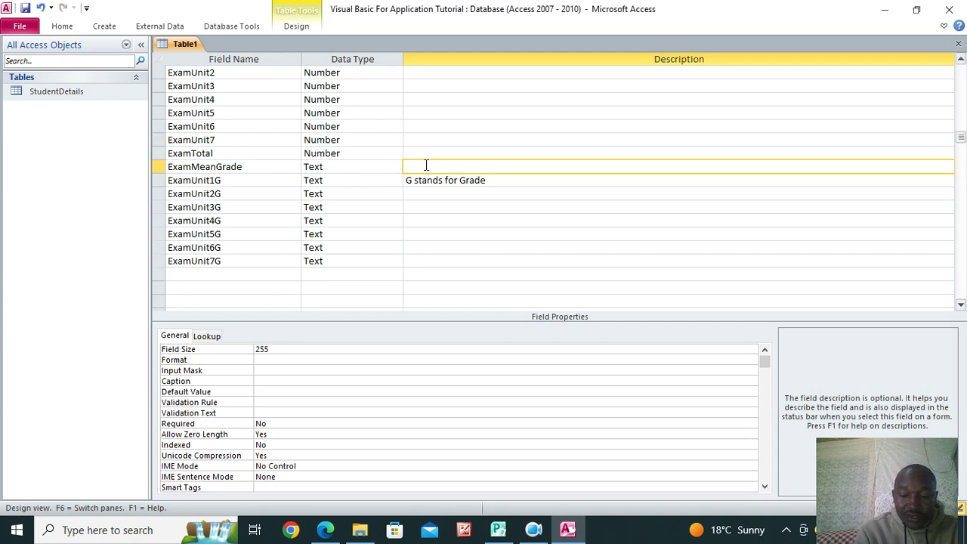
text(this is the final average Grade for units done)
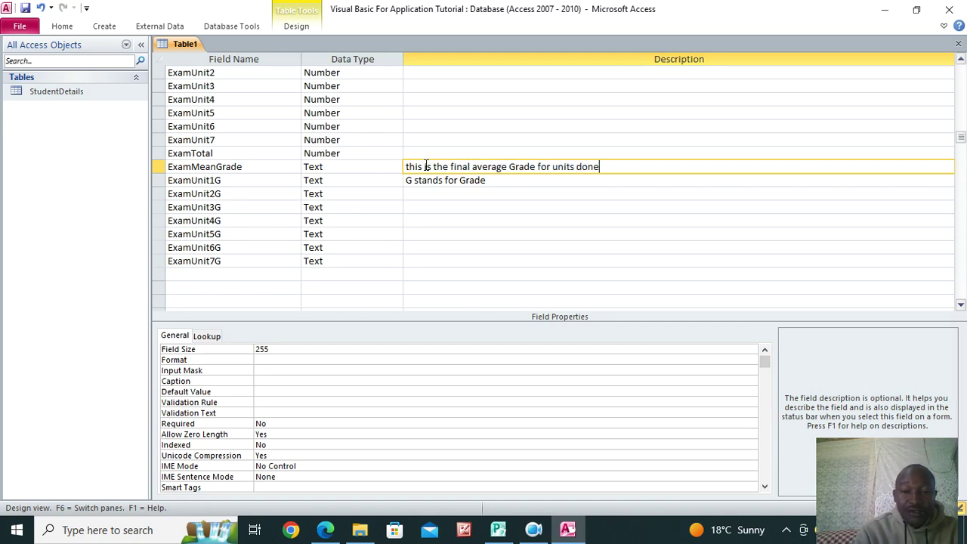
text(!)
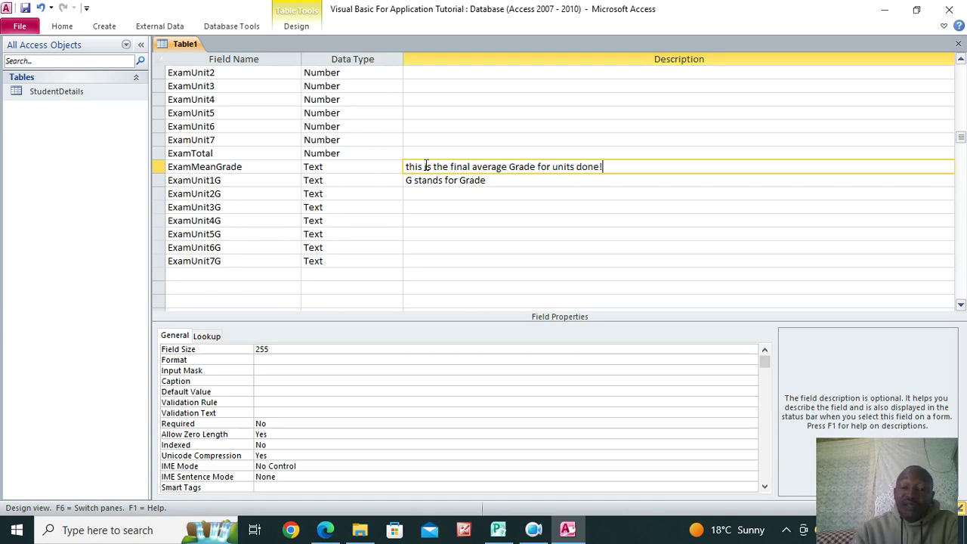
Save the table under the name ExamsDetails and close it.
scroll(648, 159, up, 2)
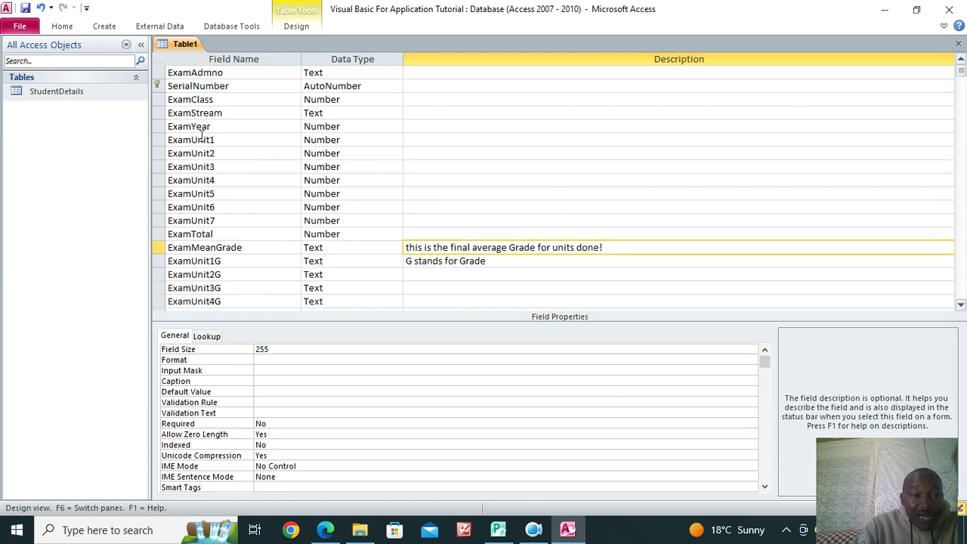
click(25, 8)
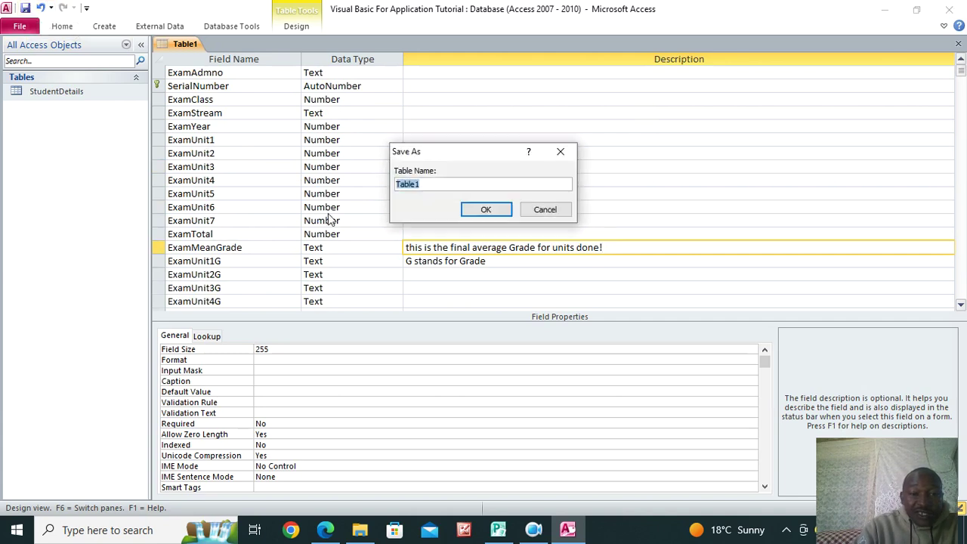
text(E)
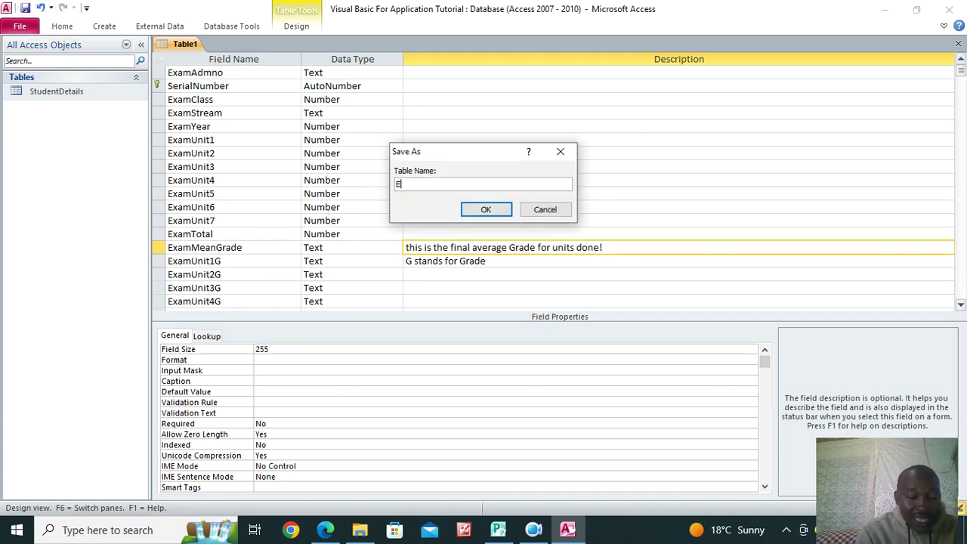
text(xamsDetails)
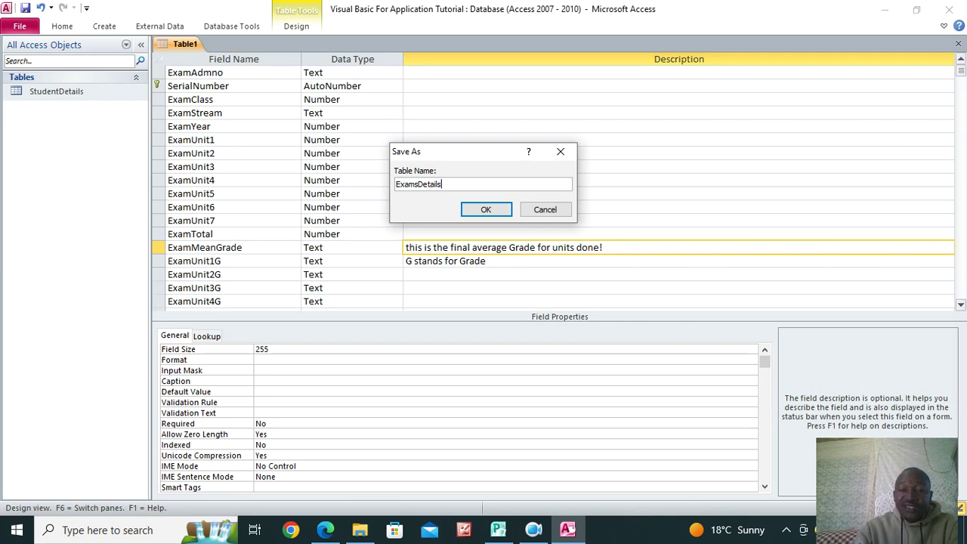
click(495, 210)
scroll(280, 226, down, 3)
scroll(295, 248, up, 3)
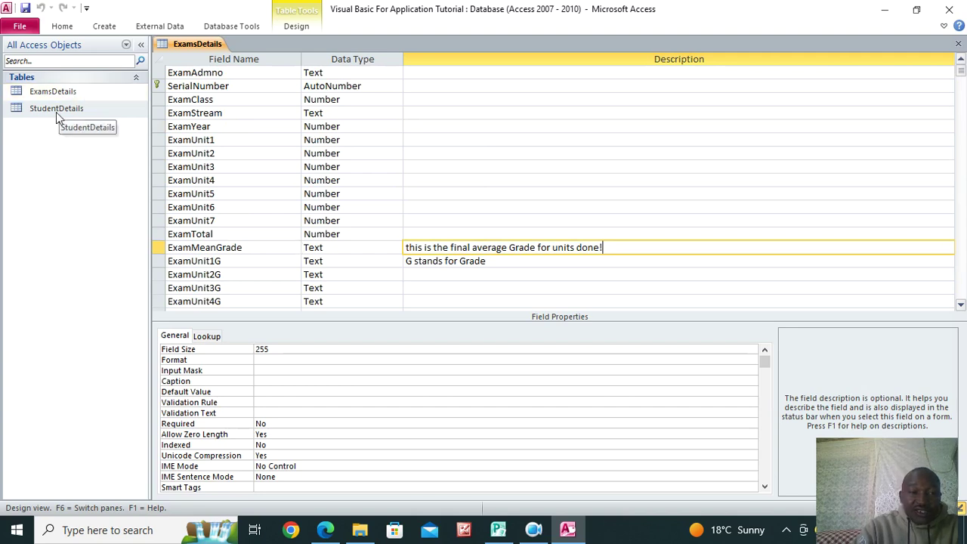
right_click(180, 46)
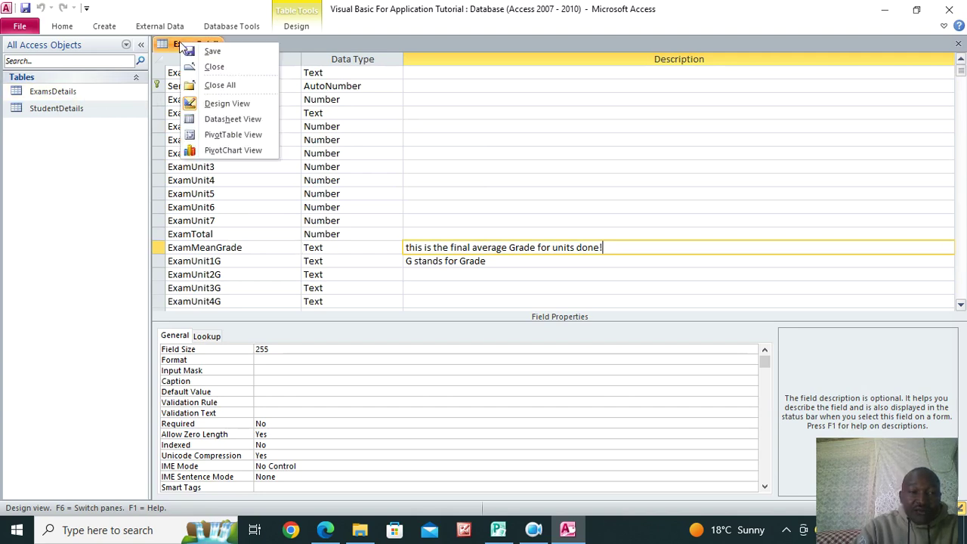
click(214, 66)
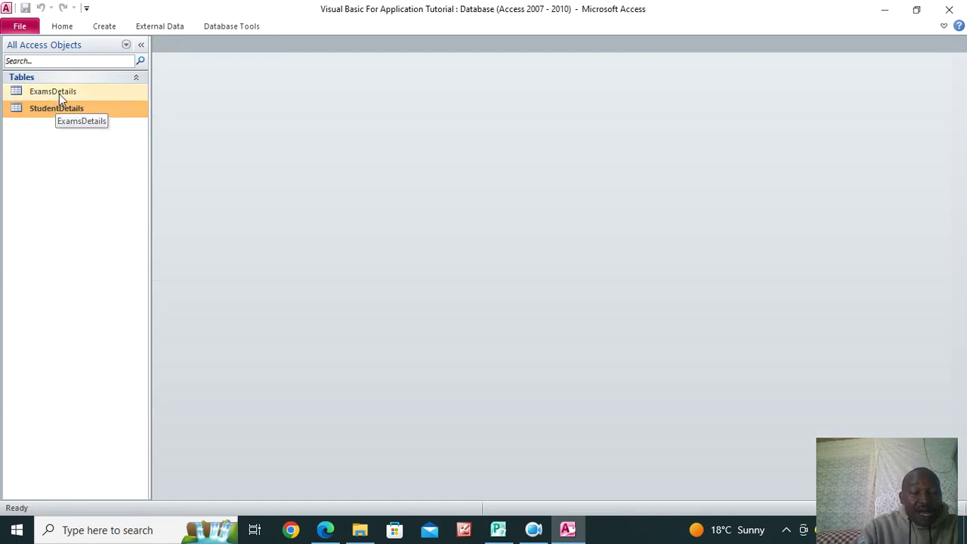
Open the StudentDetails table, review its fields in Design View, and close it.
double_click(58, 110)
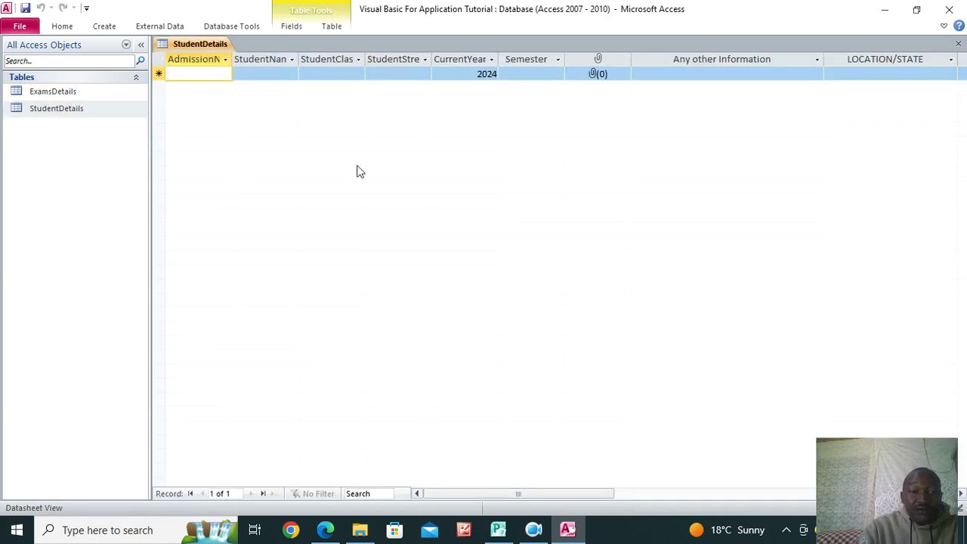
click(66, 28)
click(17, 54)
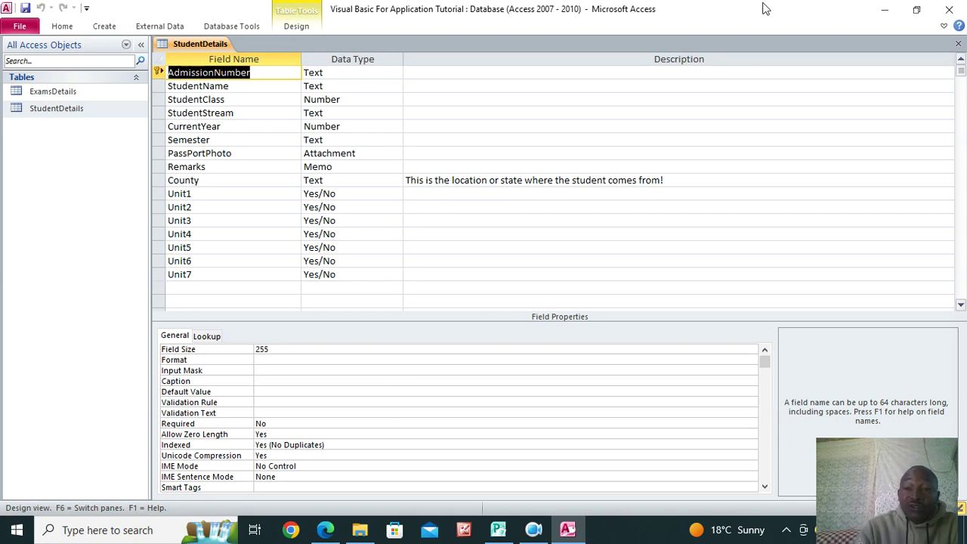
click(957, 45)
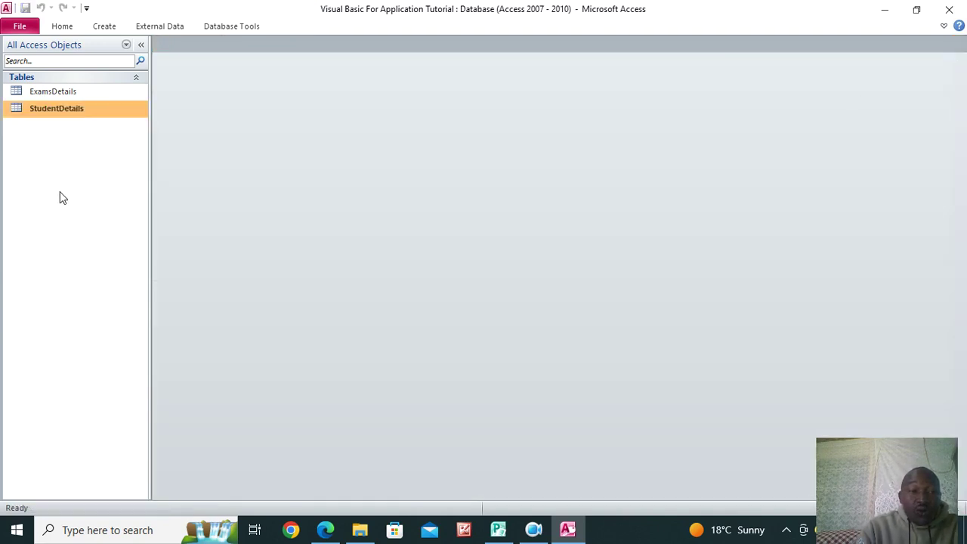
Close Access and reopen the Visual Basic For Application Tutorial database from its folder.
click(100, 28)
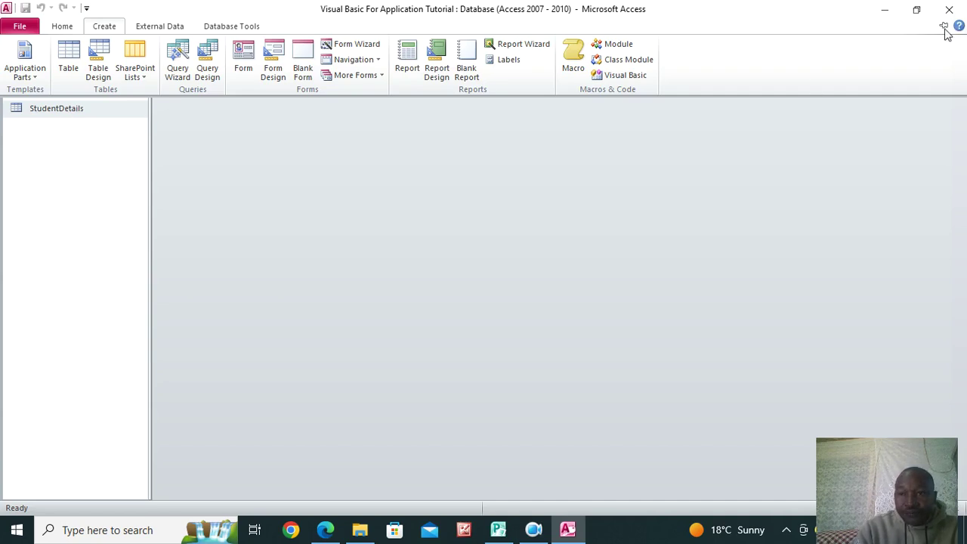
click(62, 26)
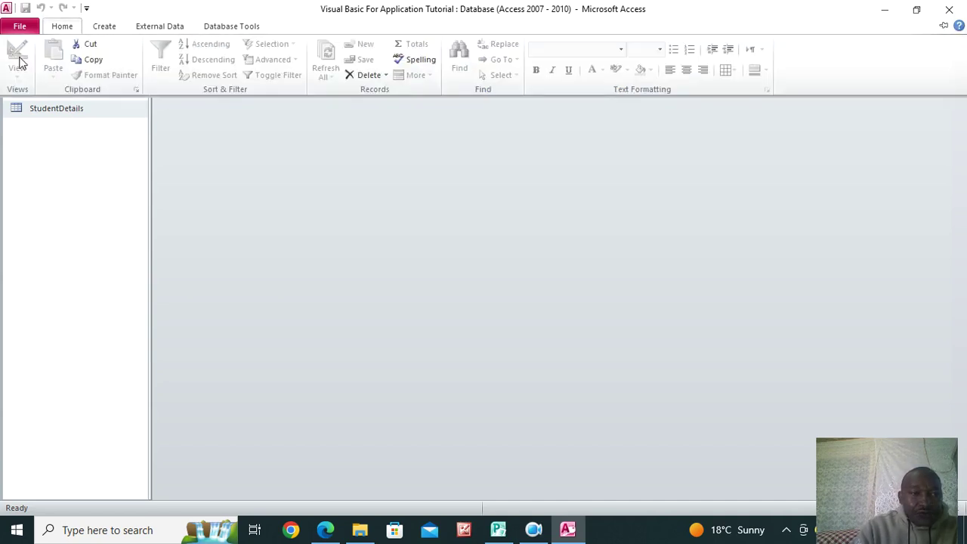
click(567, 529)
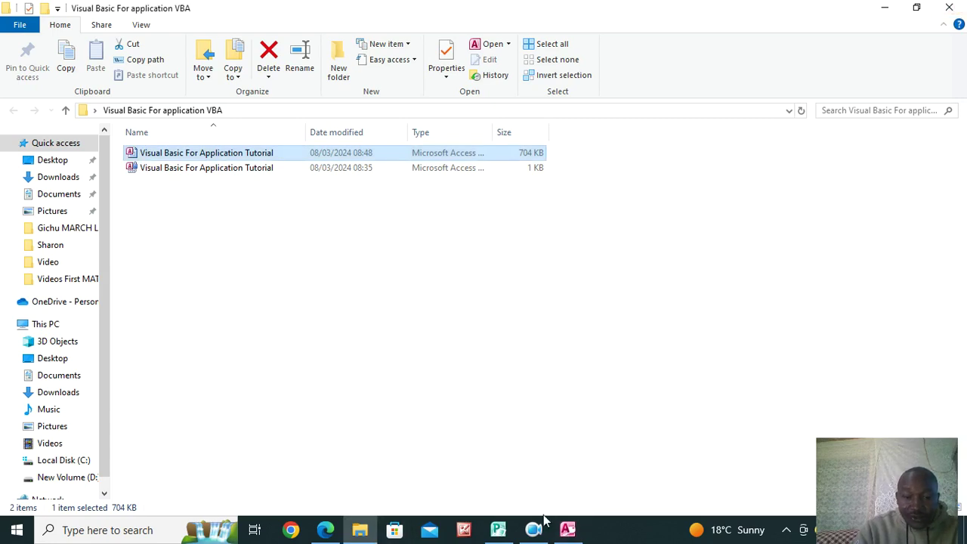
click(567, 530)
click(948, 9)
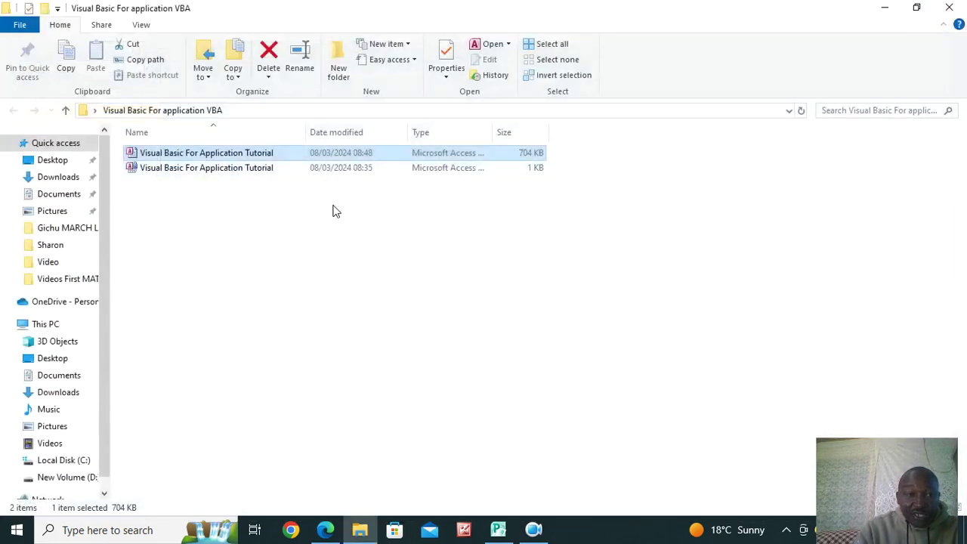
double_click(189, 154)
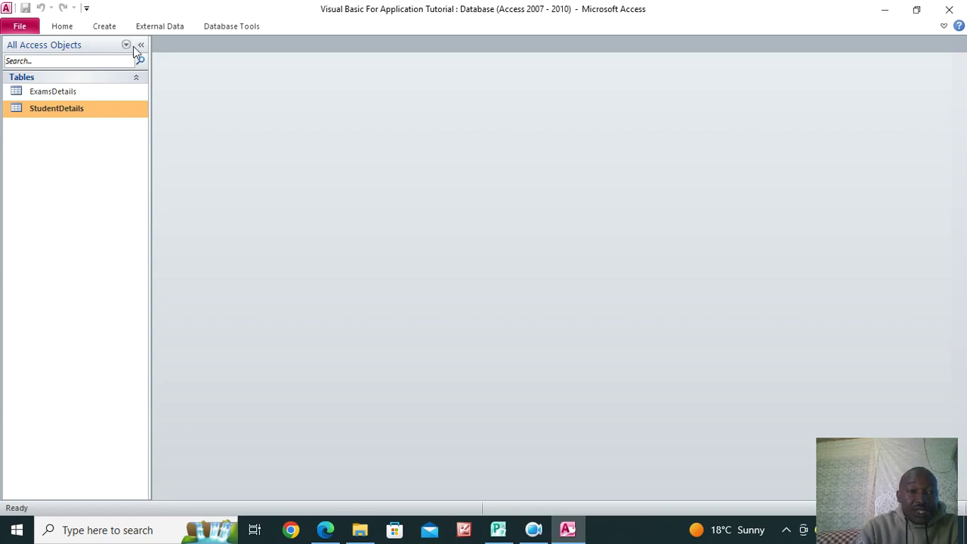
Create a query in Design View with the ExamsDetails and StudentDetails tables as sources.
click(106, 27)
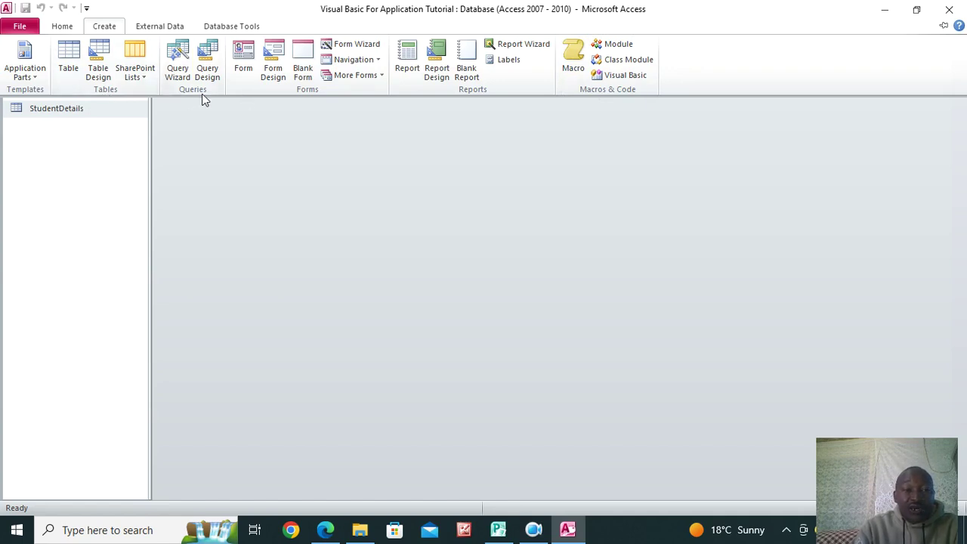
click(207, 64)
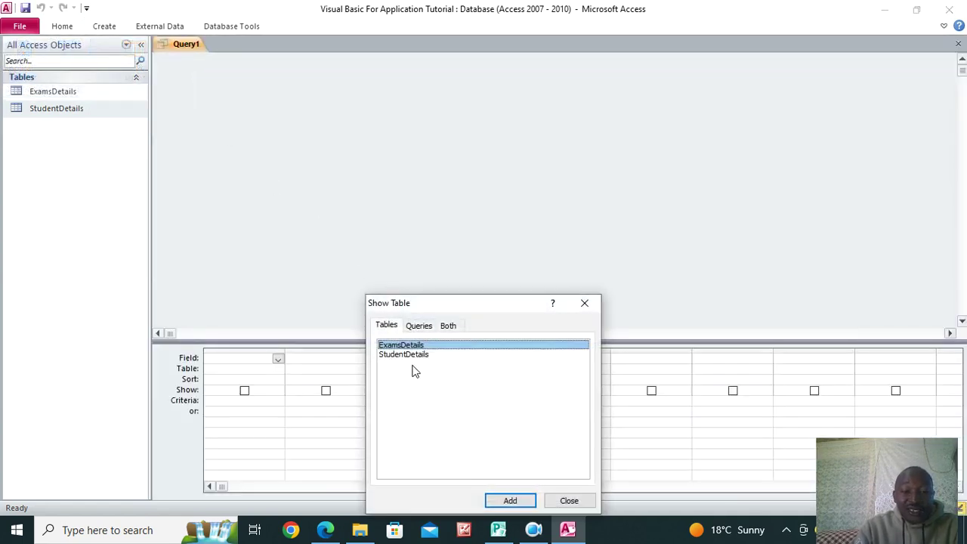
double_click(417, 346)
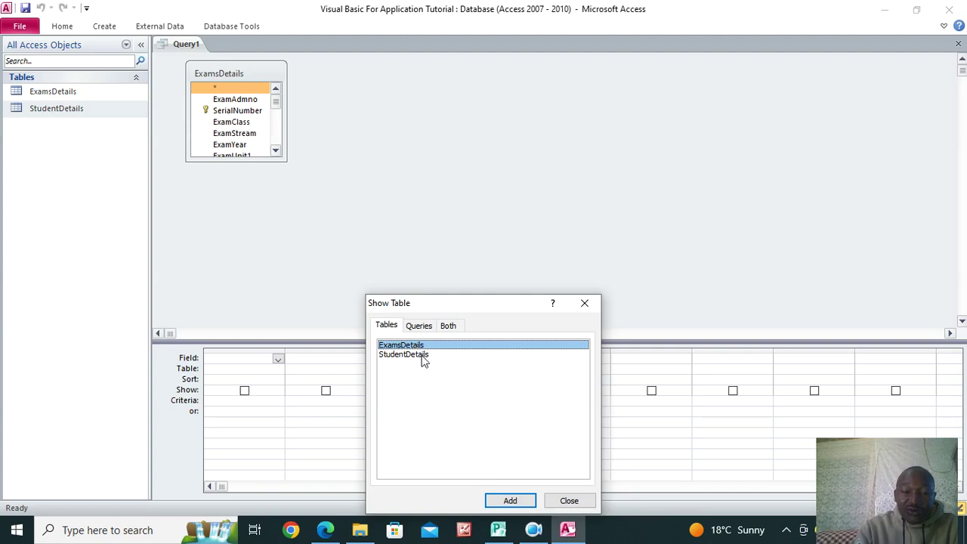
double_click(421, 355)
click(583, 304)
Arrange the StudentDetails and ExamsDetails field lists side by side and lengthen both to show more fields.
drag(223, 75, 506, 73)
drag(376, 161, 363, 284)
click(333, 168)
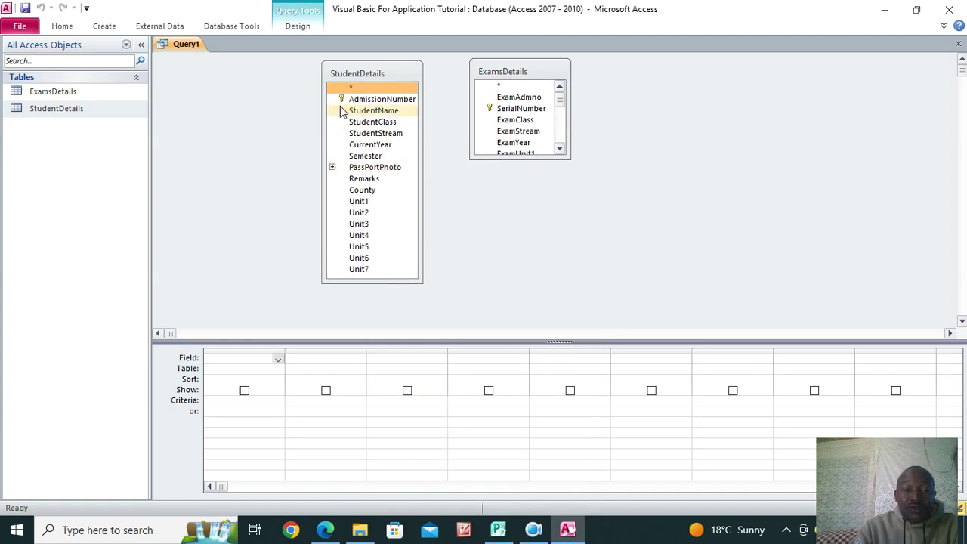
drag(349, 75, 231, 65)
drag(520, 159, 513, 323)
scroll(562, 228, down, 1)
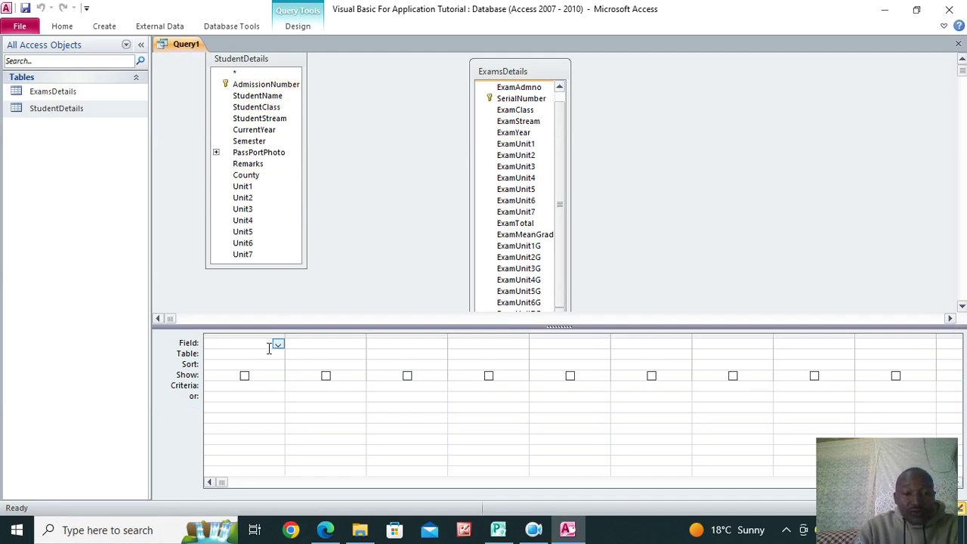
Add AdmissionNumber, StudentName, StudentClass, StudentStream, CurrentYear, Semester, Remarks and County from StudentDetails to the query grid.
double_click(260, 84)
double_click(261, 95)
double_click(259, 108)
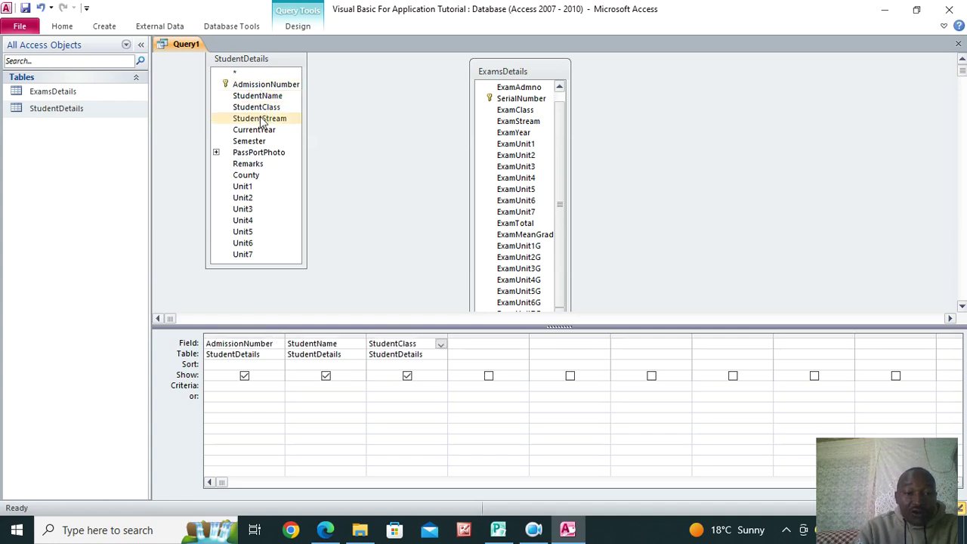
double_click(260, 118)
double_click(257, 131)
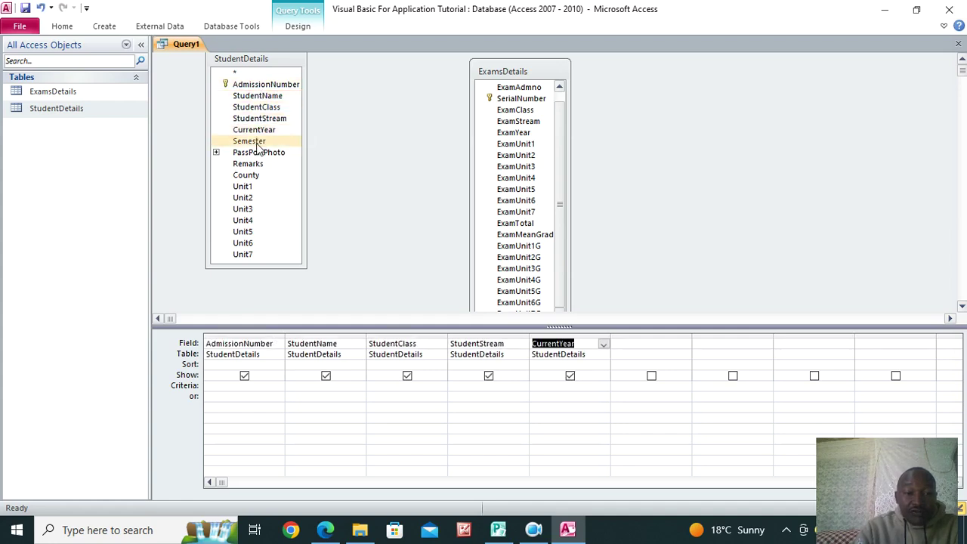
double_click(252, 142)
double_click(256, 164)
double_click(255, 175)
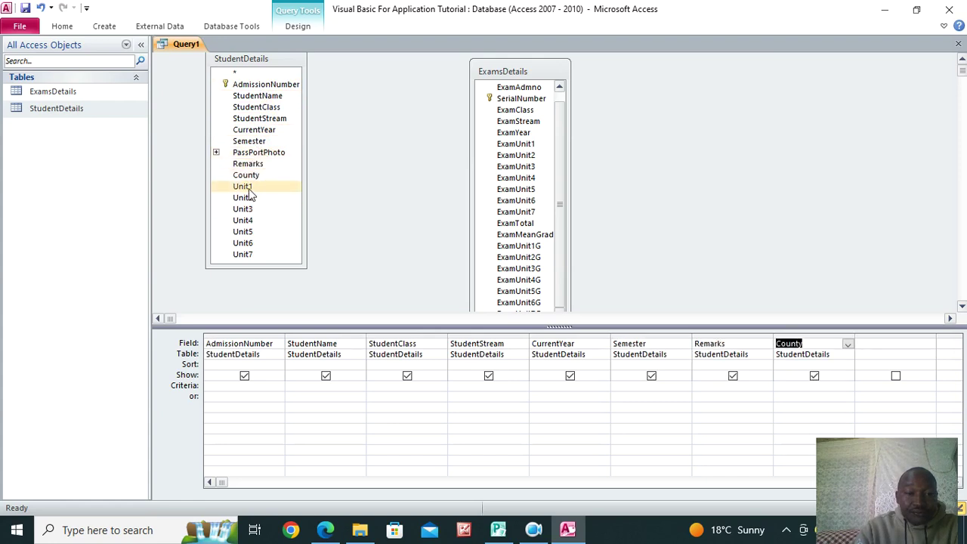
Add the fields Unit1 through Unit7 from StudentDetails to the query grid.
double_click(252, 187)
double_click(249, 198)
double_click(249, 209)
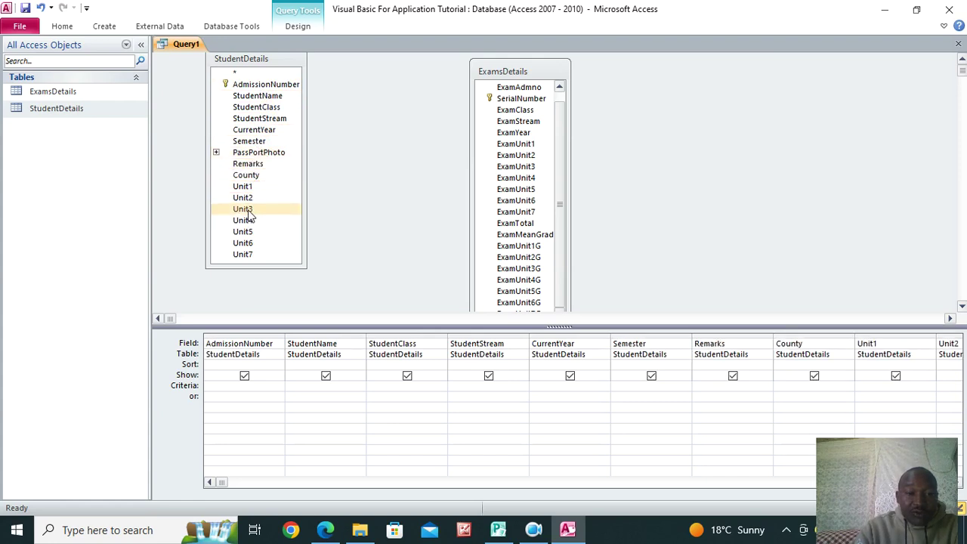
double_click(243, 221)
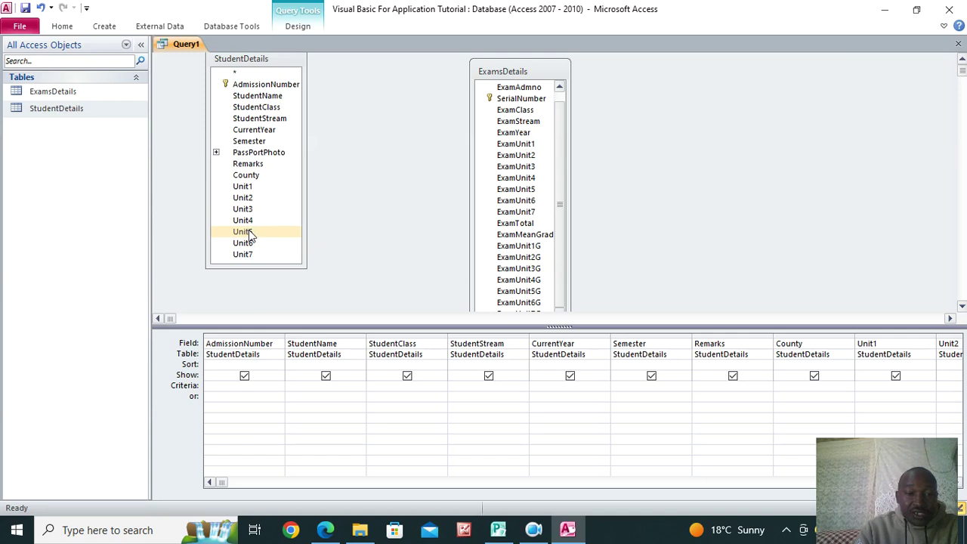
double_click(248, 230)
double_click(250, 243)
double_click(250, 256)
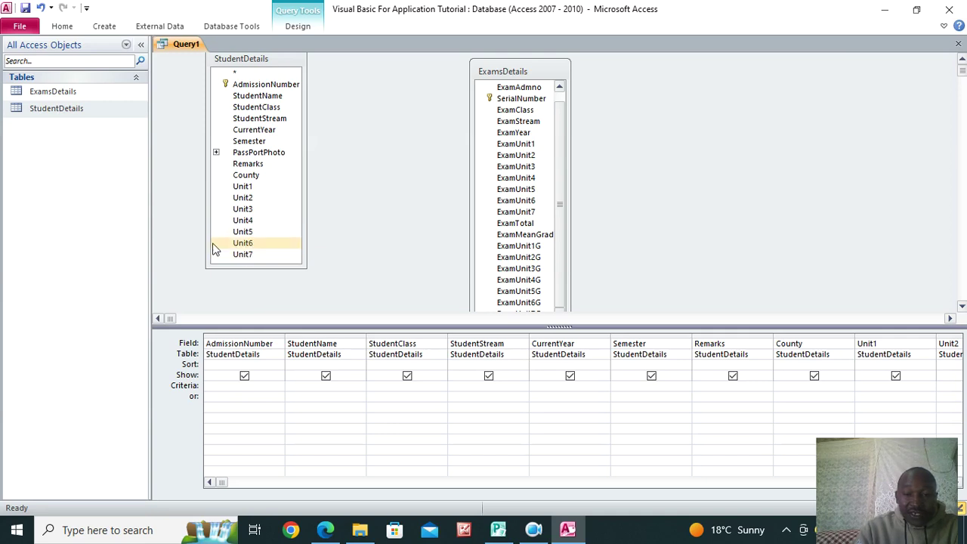
Add ExamAdmno, ExamClass, ExamStream and ExamYear from ExamsDetails to the query grid after Unit7.
click(277, 482)
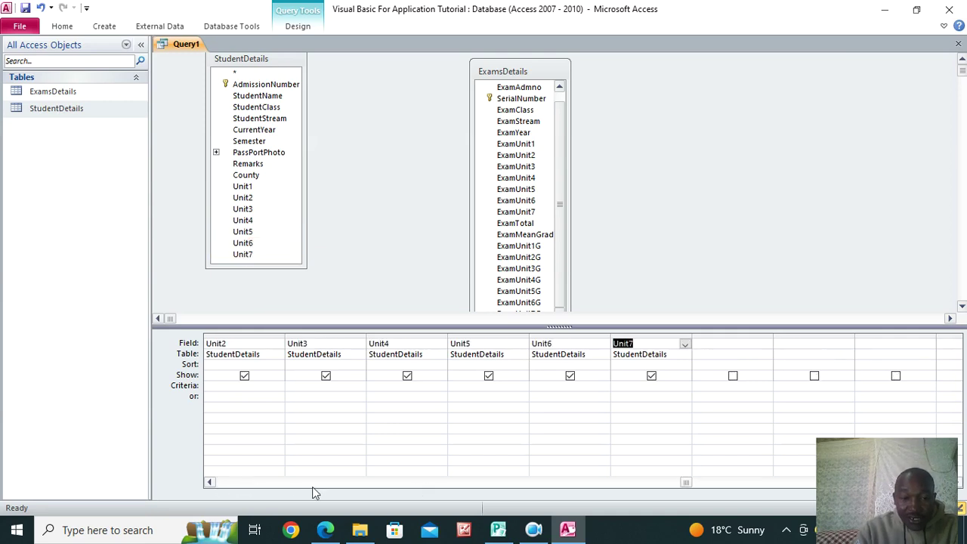
drag(686, 482, 785, 483)
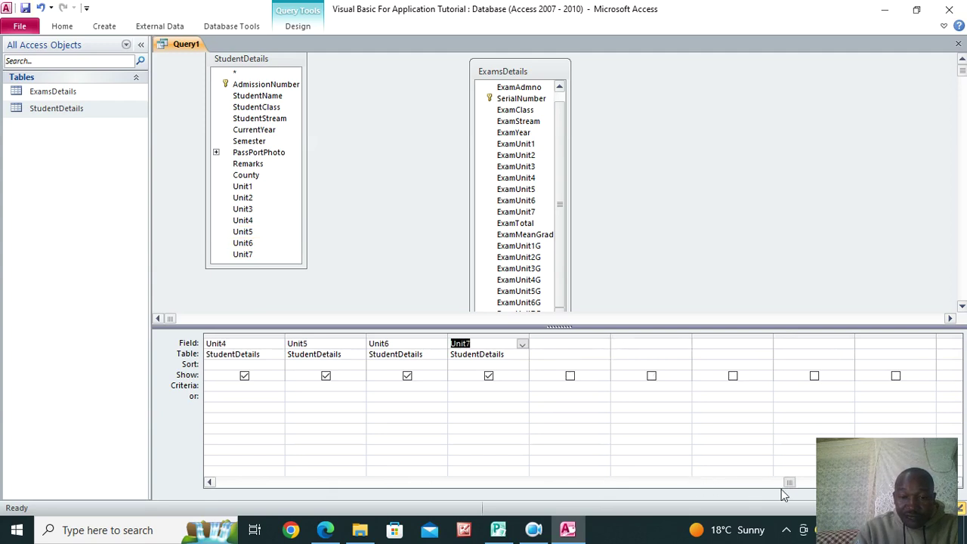
double_click(521, 87)
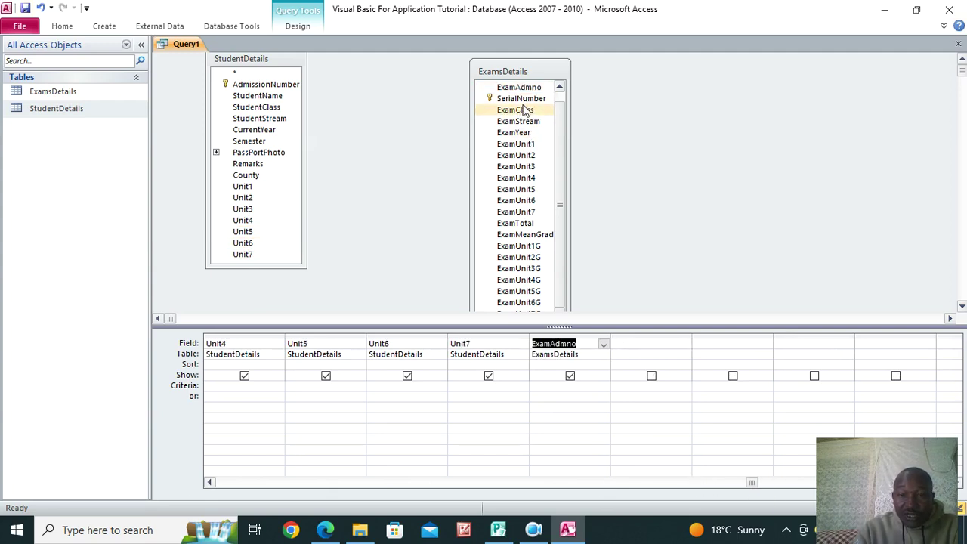
double_click(521, 110)
double_click(532, 122)
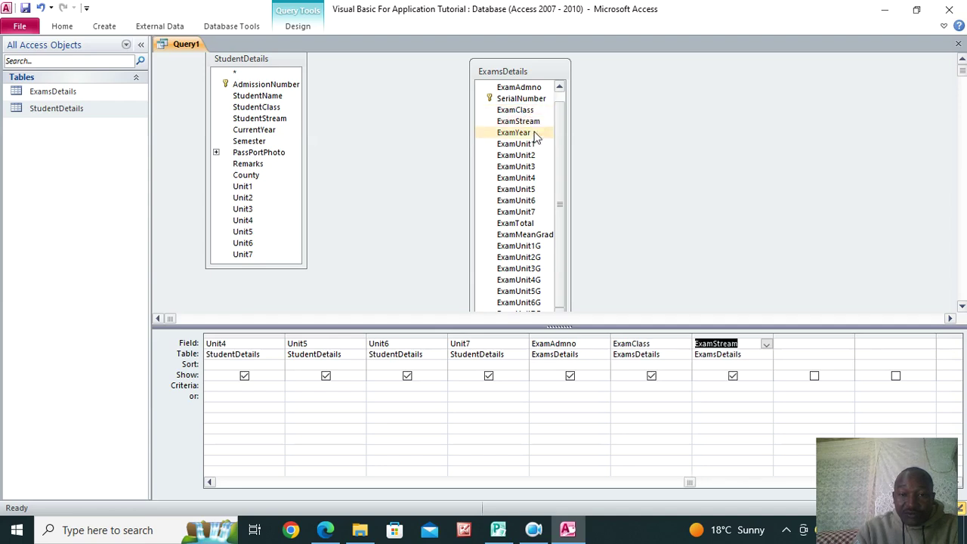
double_click(532, 133)
Add the fields ExamUnit1 through ExamUnit7 from ExamsDetails to the query grid.
double_click(532, 144)
double_click(534, 156)
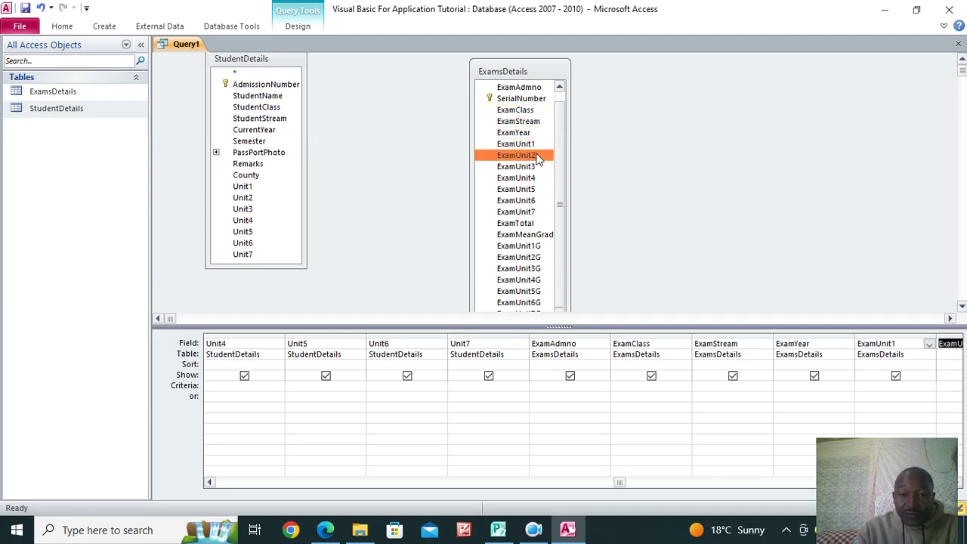
click(535, 167)
double_click(535, 167)
double_click(534, 179)
click(533, 189)
double_click(533, 190)
double_click(532, 201)
double_click(531, 213)
Add ExamTotal, ExamMeanGrade, ExamUnit1G and ExamUnit2G from ExamsDetails to the query grid.
double_click(532, 223)
double_click(534, 235)
double_click(535, 247)
click(535, 257)
double_click(534, 258)
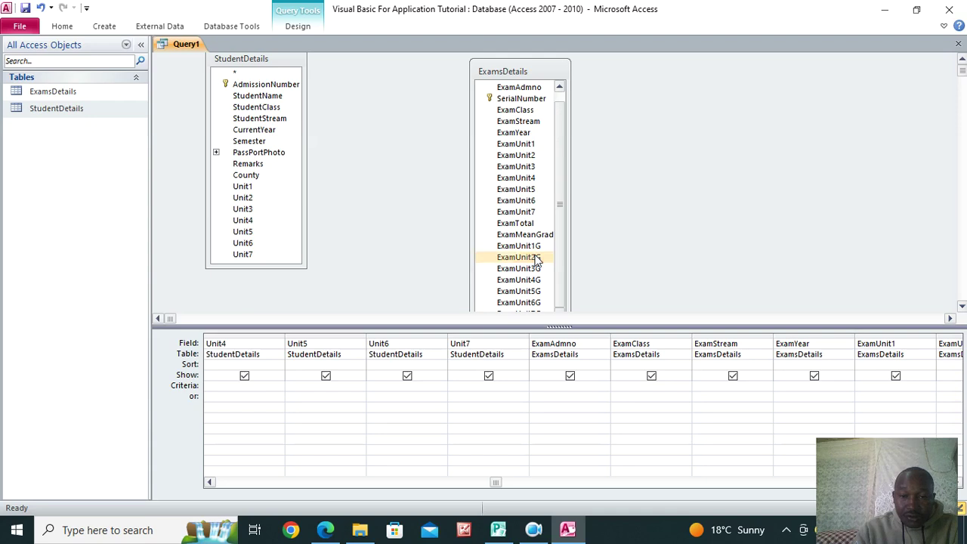
Add the remaining grade fields, ExamUnit3G through ExamUnit7G, from ExamsDetails to the query grid.
click(520, 269)
drag(495, 483, 851, 484)
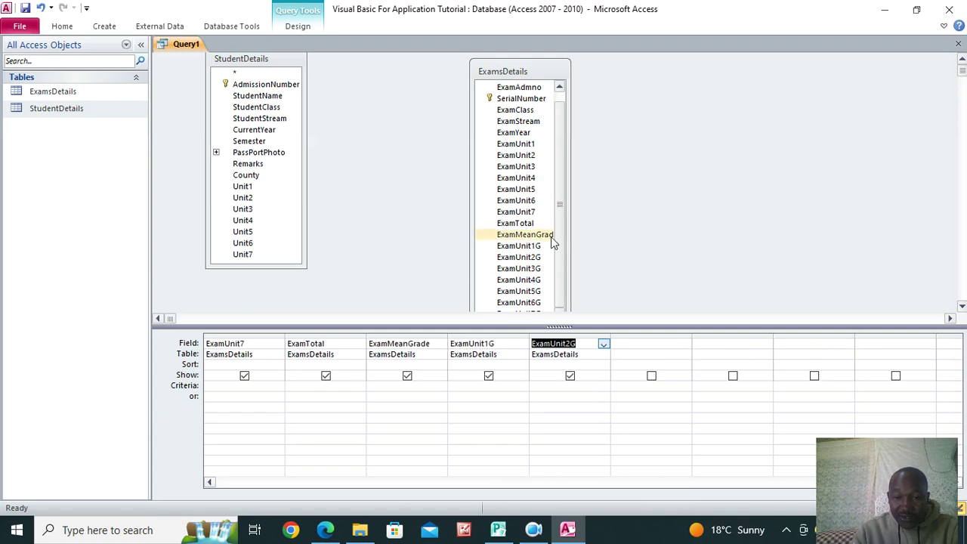
double_click(529, 270)
double_click(538, 280)
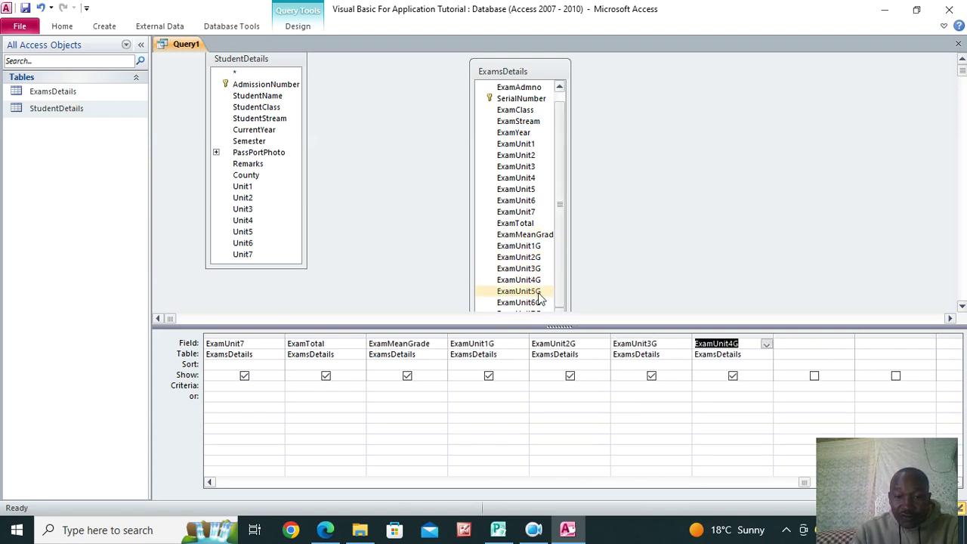
double_click(539, 292)
double_click(529, 302)
drag(544, 327, 543, 354)
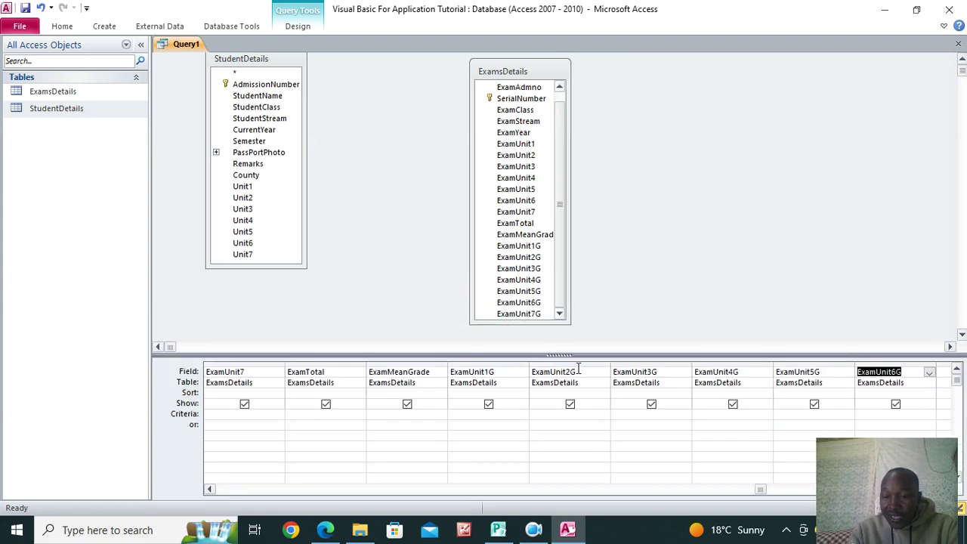
drag(762, 490, 801, 489)
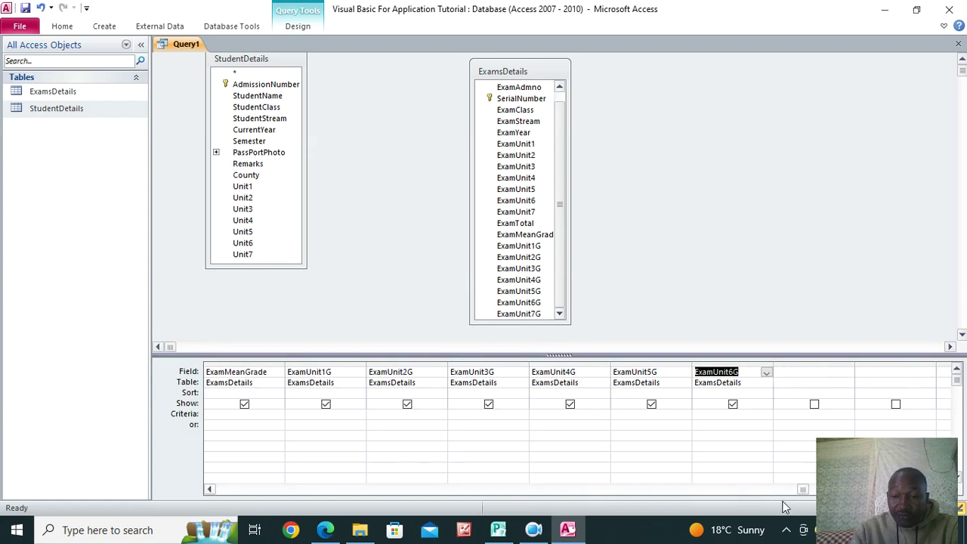
double_click(519, 314)
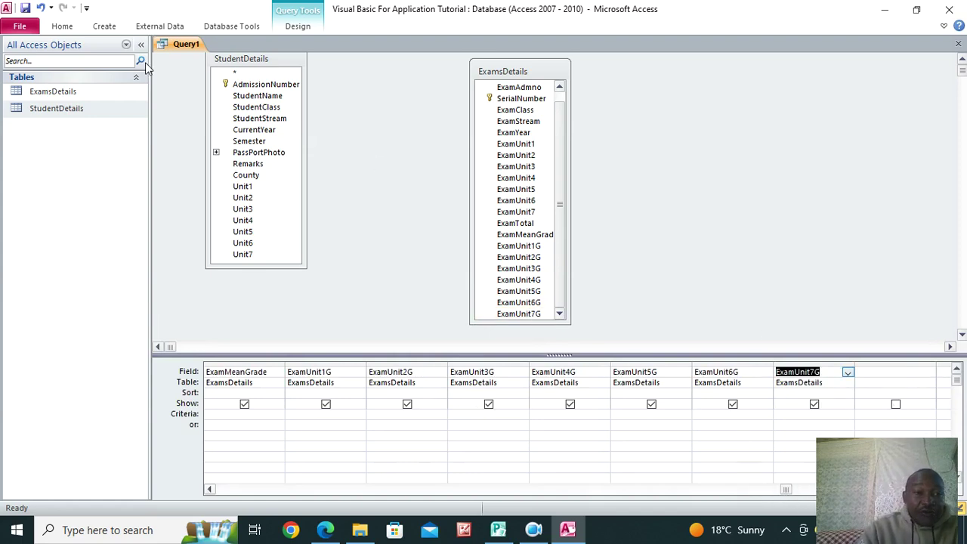
Save the query under the name MasterQ.
click(25, 8)
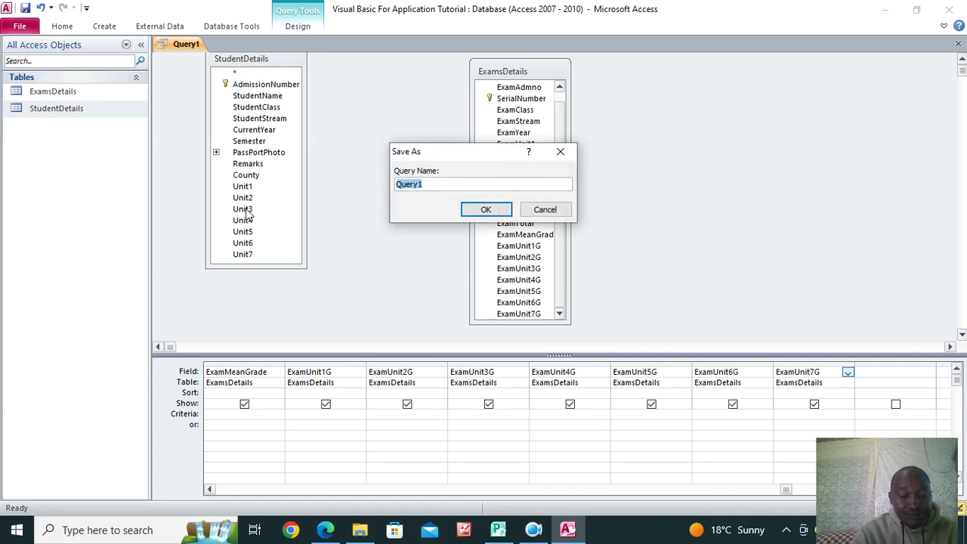
text(MasterQ)
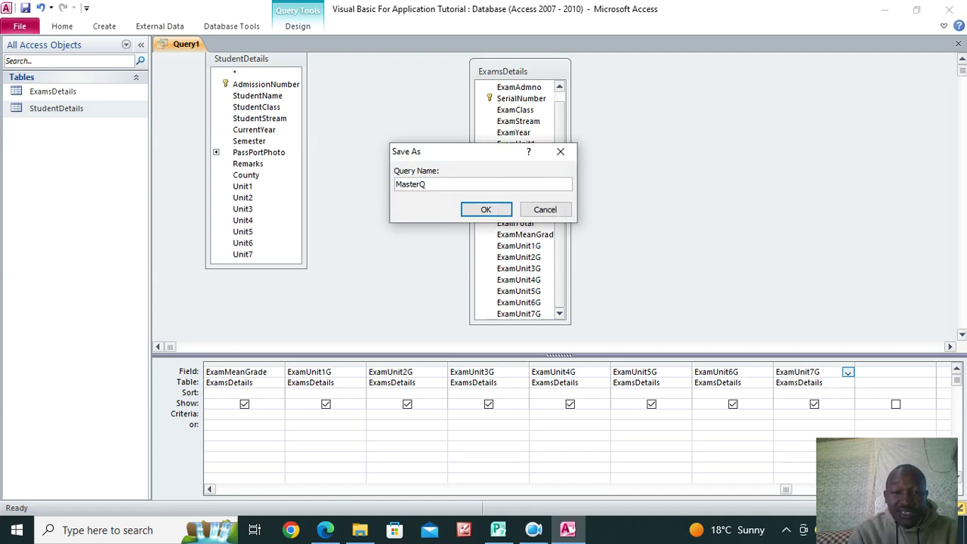
key(Return)
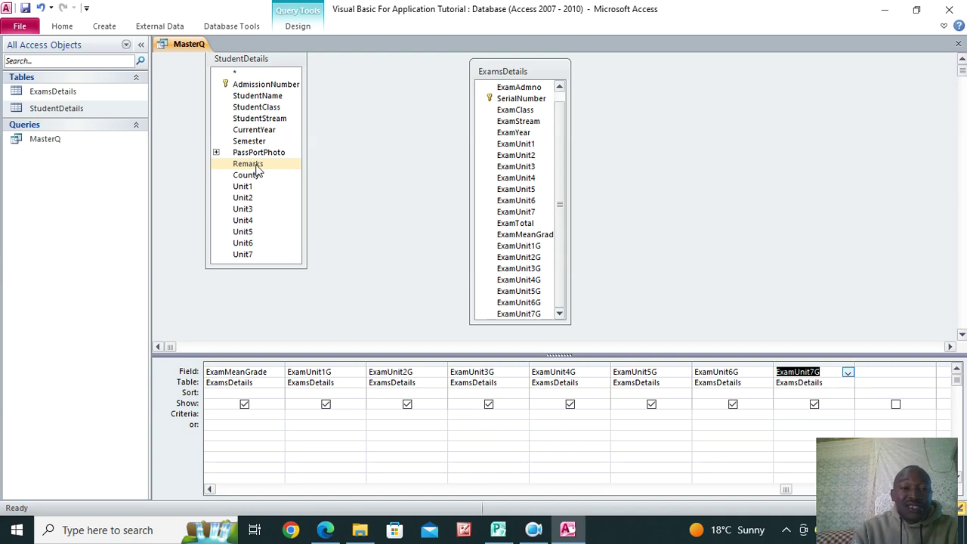
Join AdmissionNumber in StudentDetails to ExamAdmno in ExamsDetails, including all StudentDetails records and only matching ExamsDetails records.
click(257, 86)
drag(258, 89, 527, 103)
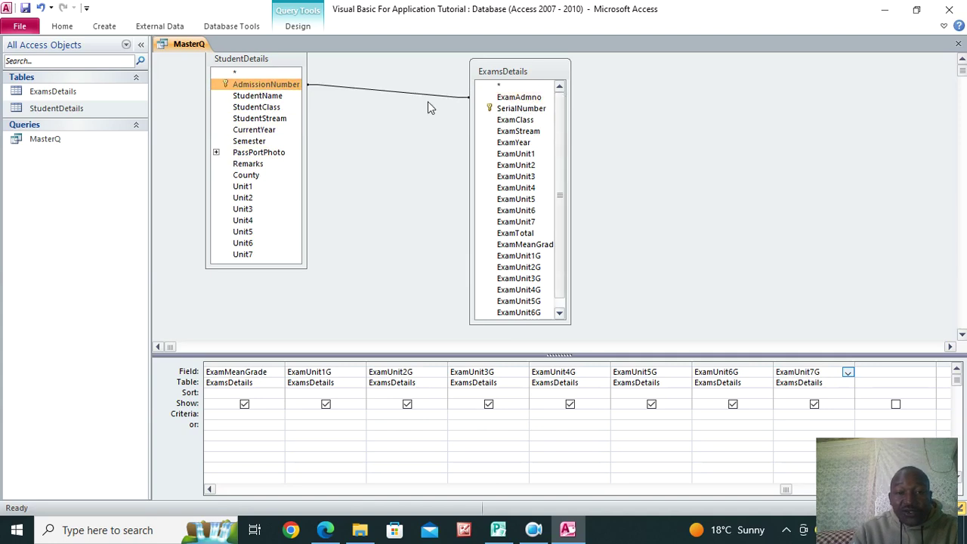
double_click(402, 92)
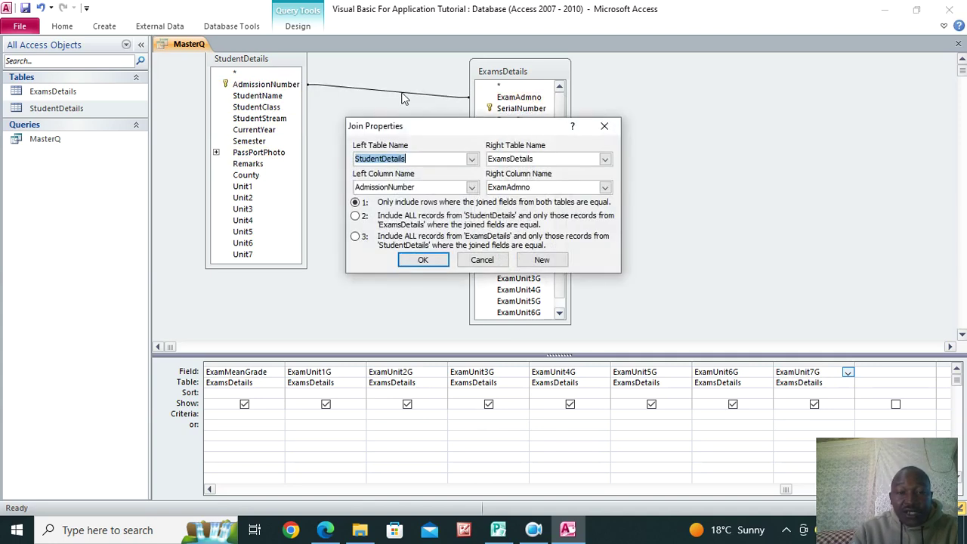
click(357, 216)
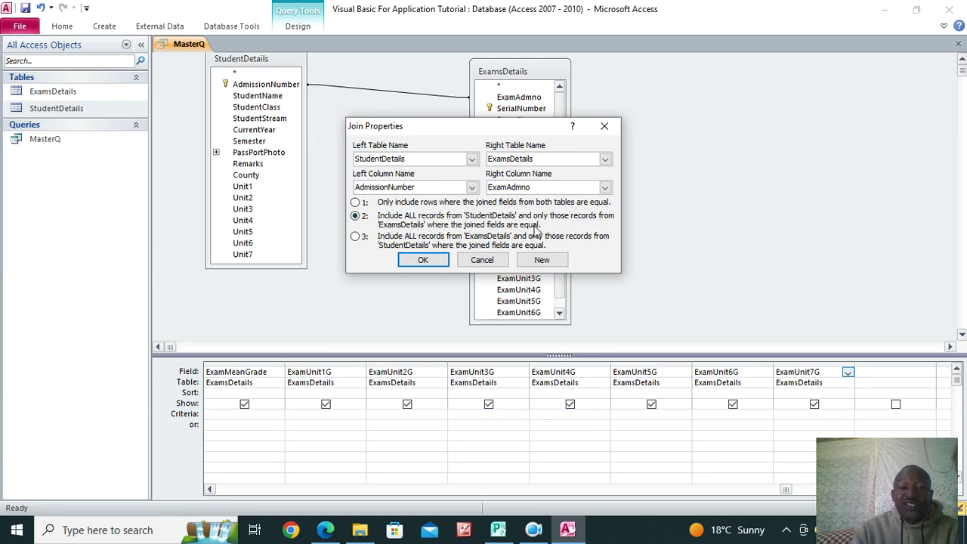
click(427, 260)
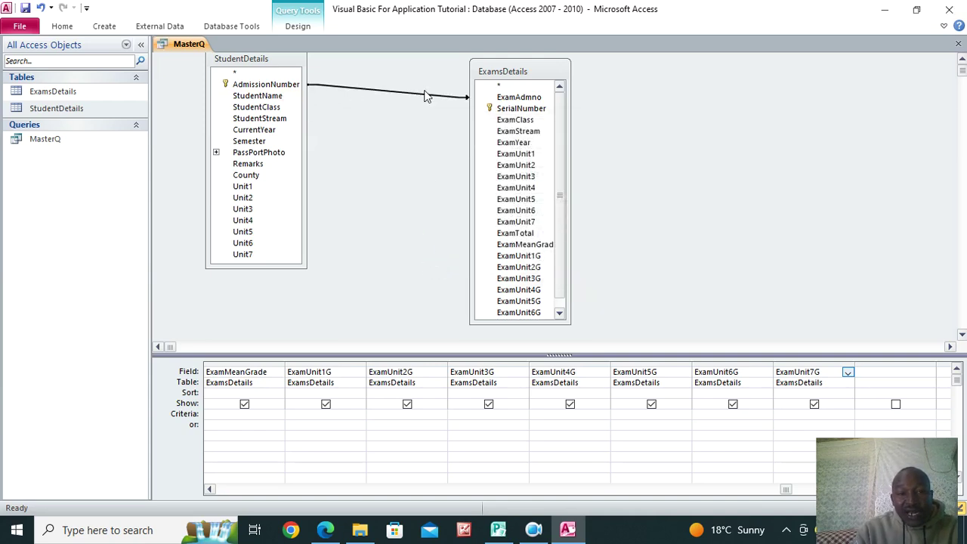
Join StudentClass to ExamClass, including all StudentDetails records and only matching ExamsDetails records.
click(518, 98)
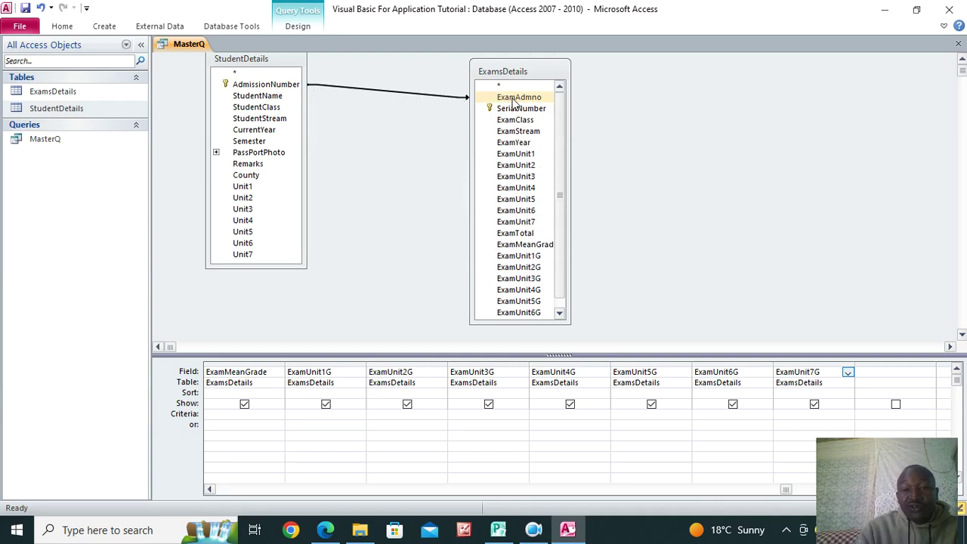
click(268, 110)
drag(268, 110, 515, 121)
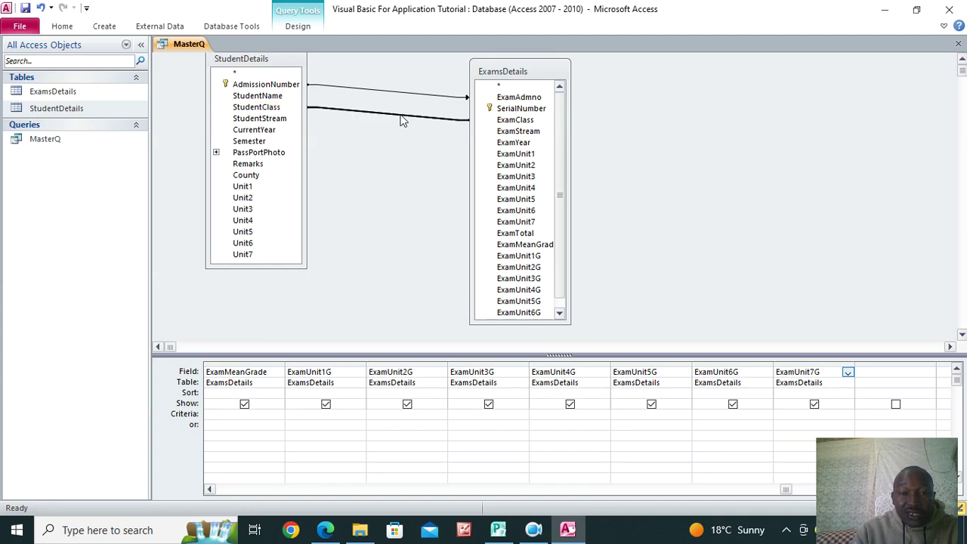
double_click(401, 118)
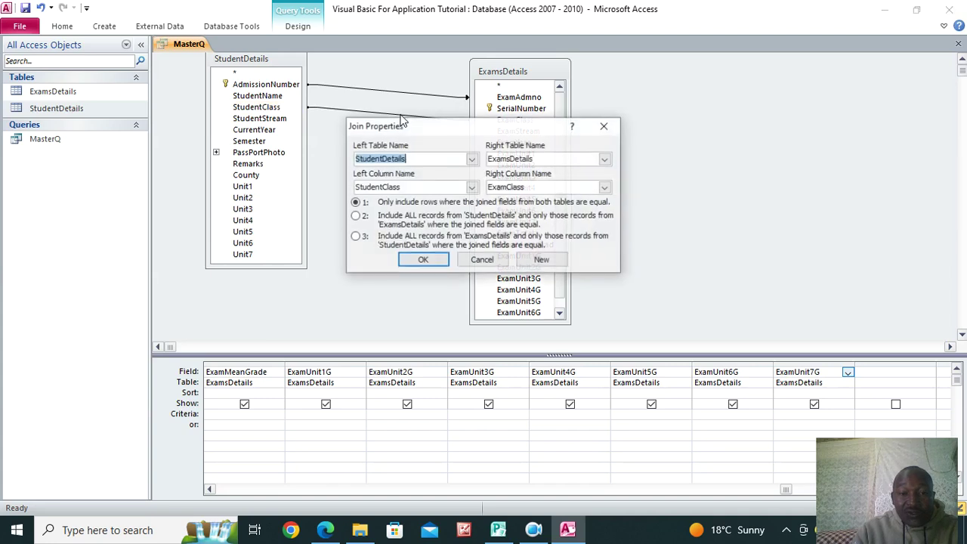
click(355, 216)
click(423, 260)
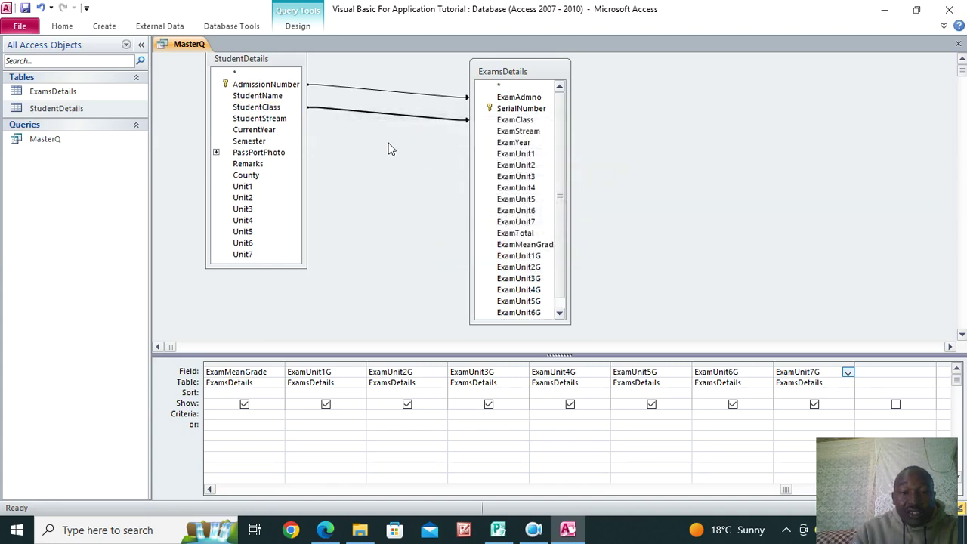
Join StudentStream to ExamStream, including all StudentDetails records and only matching ExamsDetails records.
drag(263, 121, 513, 133)
double_click(390, 125)
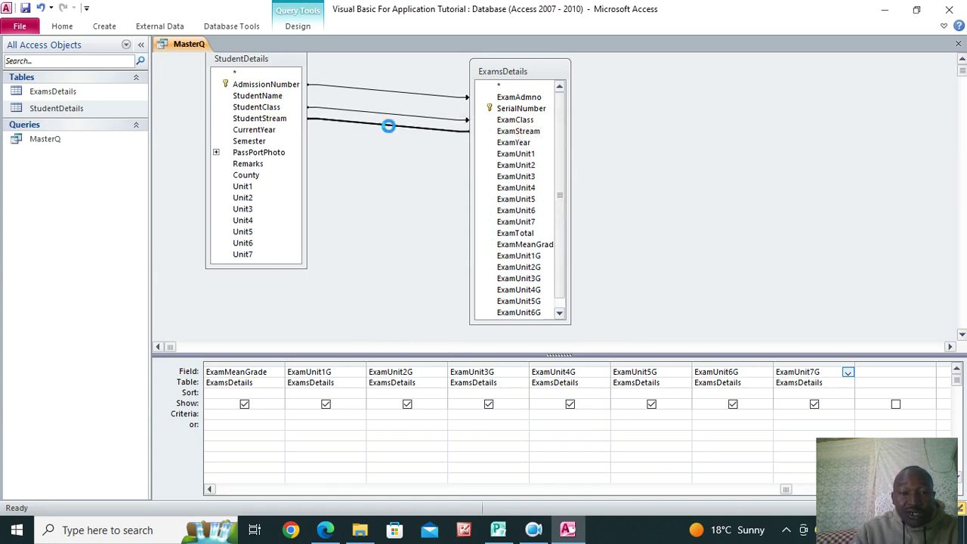
click(356, 217)
click(420, 259)
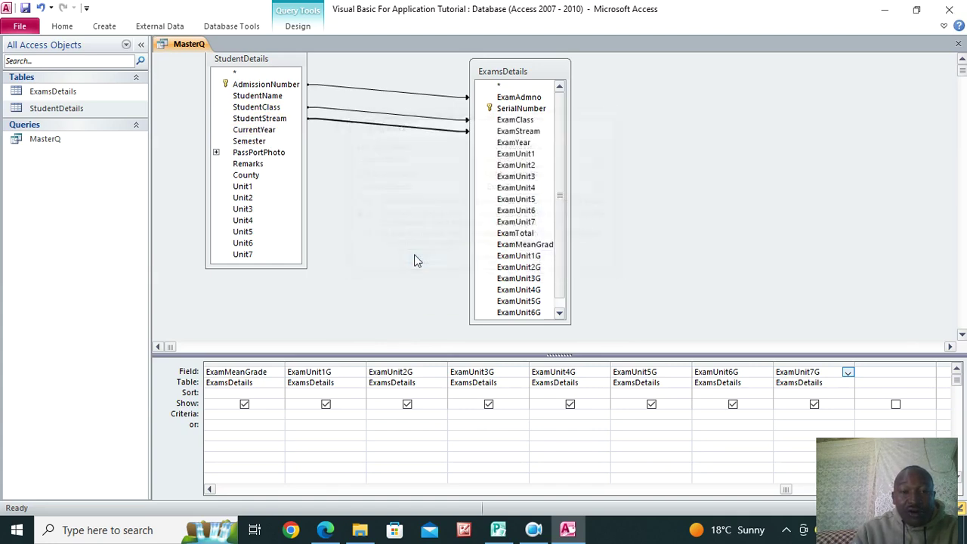
Join CurrentYear to ExamYear, including all StudentDetails records and only matching ExamsDetails records, and save the query.
drag(266, 130, 512, 148)
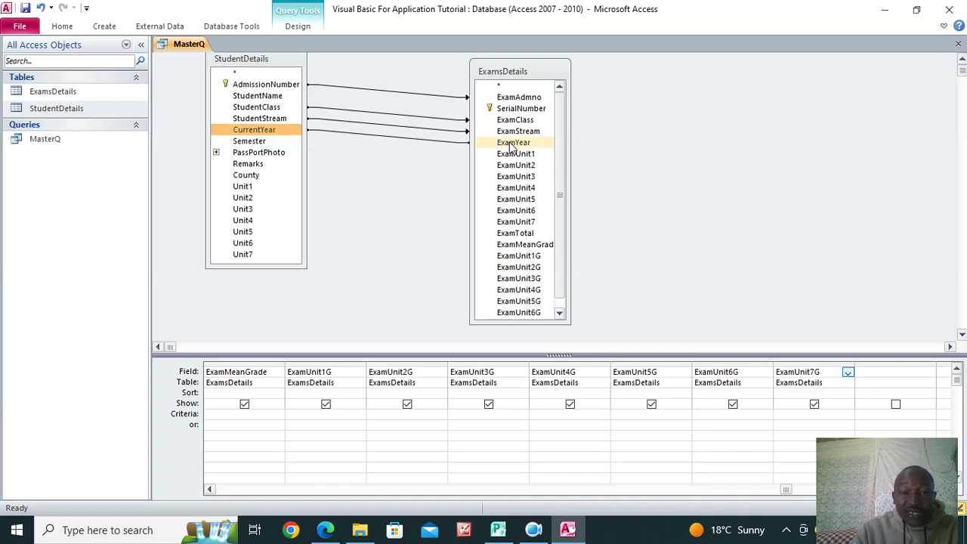
double_click(379, 138)
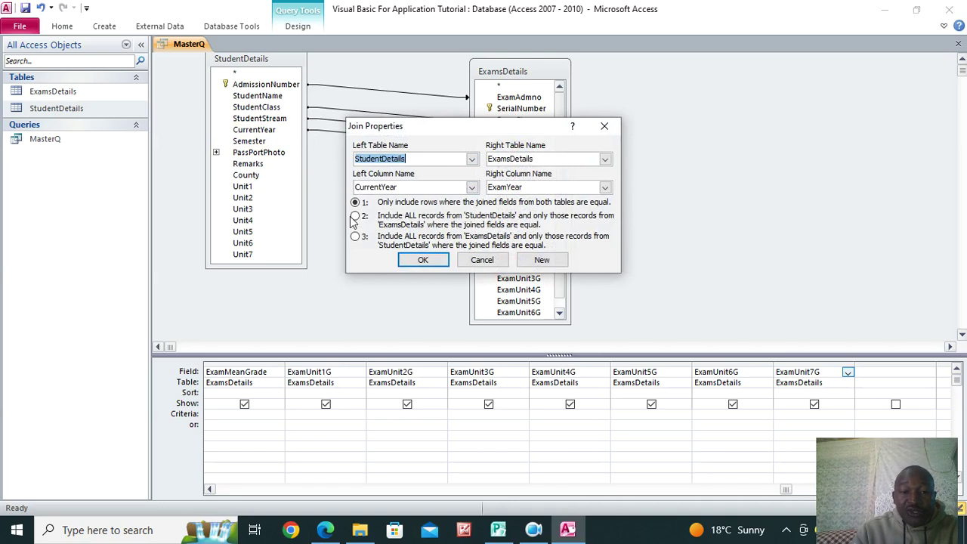
click(354, 217)
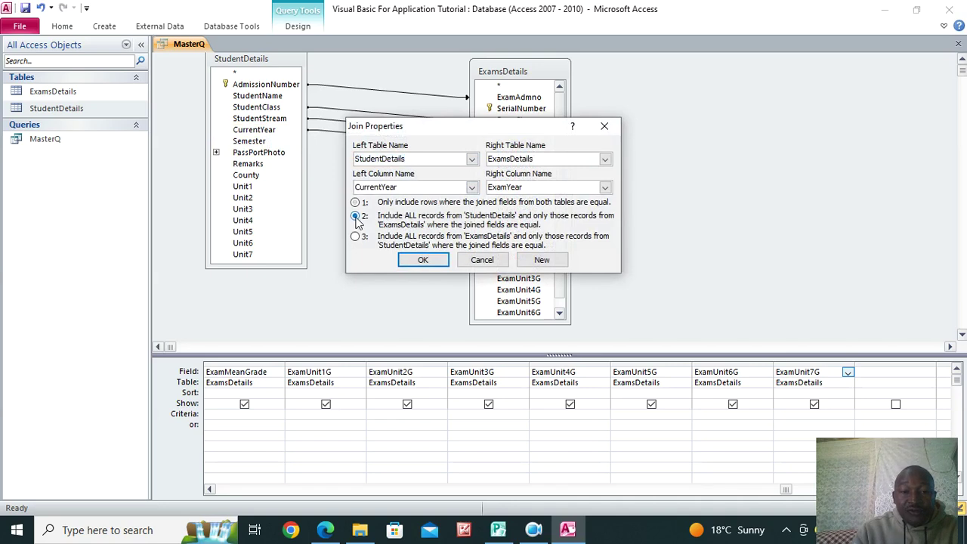
click(435, 259)
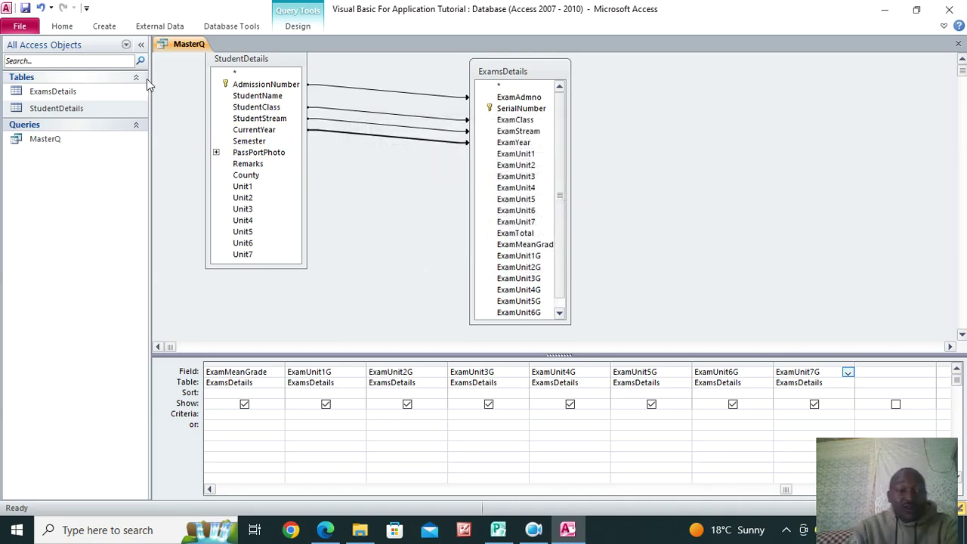
click(26, 11)
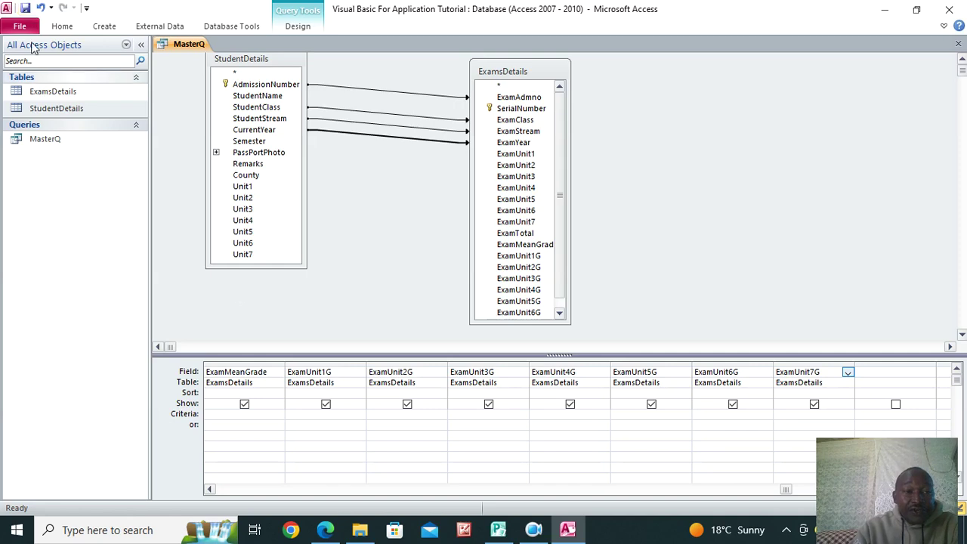